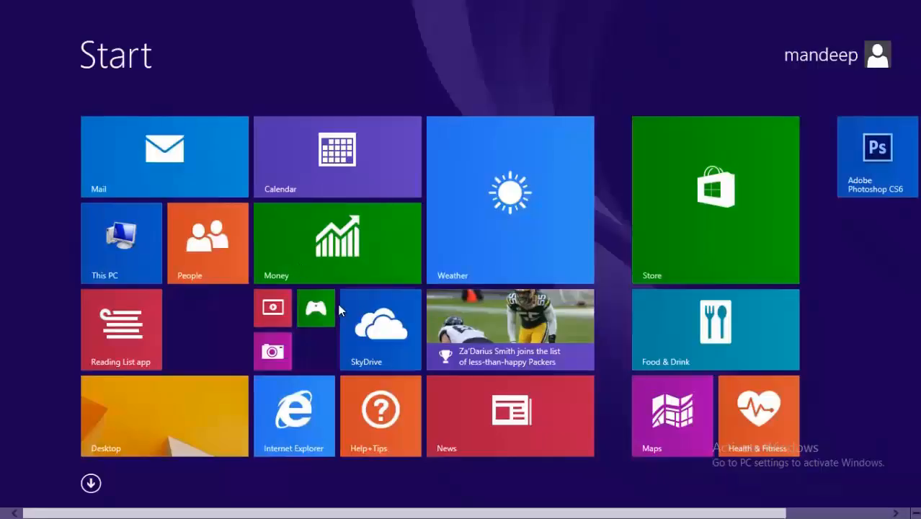
- Go to the desktop and refresh it
{"action": "left_click", "coordinate": [175, 424]}
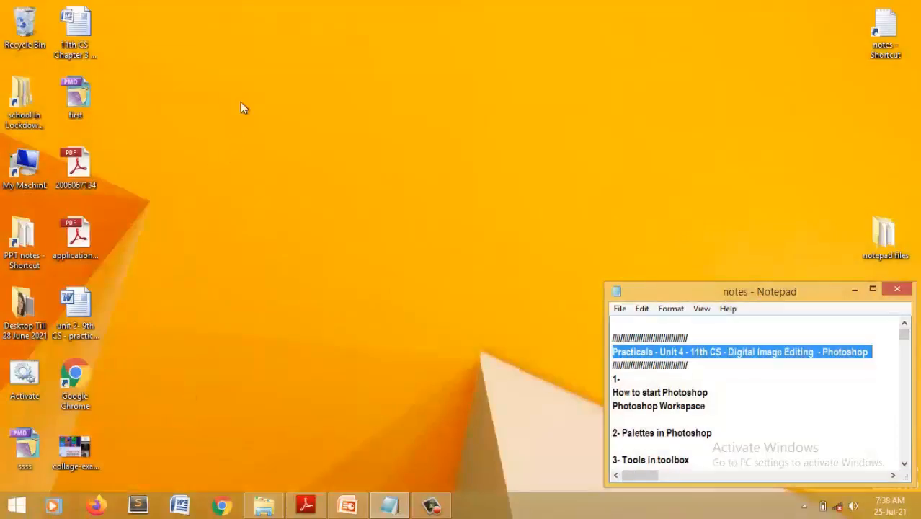
{"action": "right_click", "coordinate": [245, 70]}
{"action": "left_click", "coordinate": [273, 109]}
{"action": "right_click", "coordinate": [271, 87]}
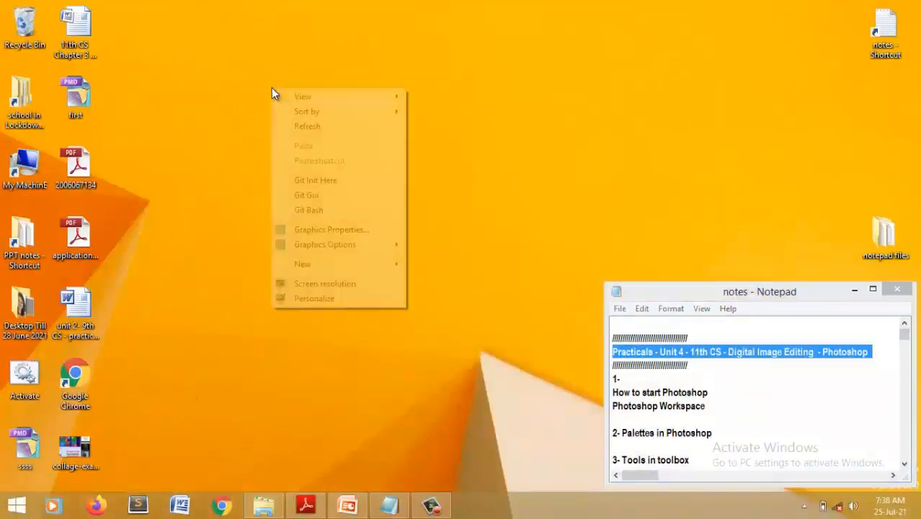
{"action": "left_click", "coordinate": [305, 128]}
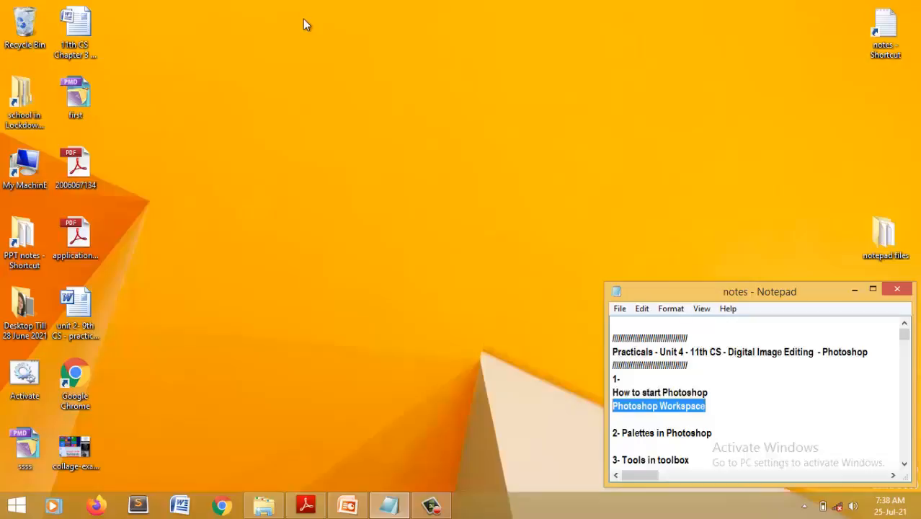
- Search the Start screen for photoshop CS6 and launch Adobe Photoshop CS6
{"action": "key", "text": "super"}
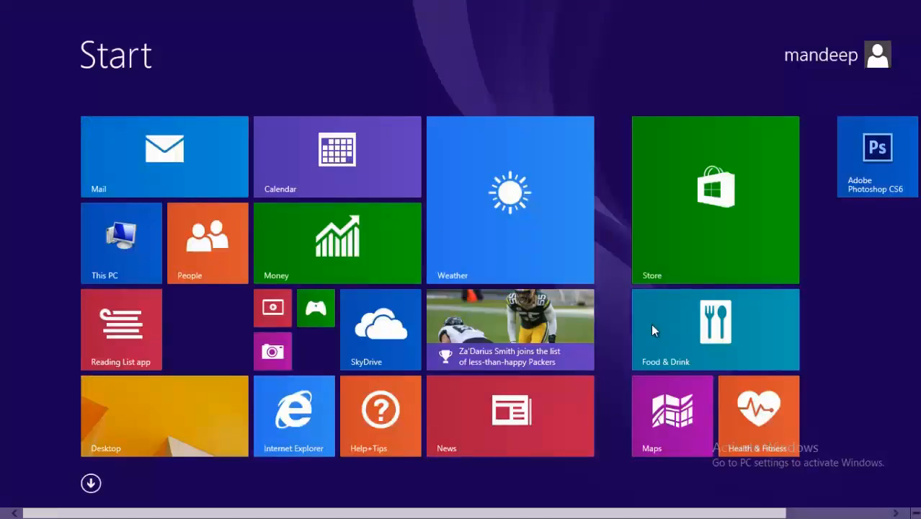
{"action": "type", "text": "photoshop CS6"}
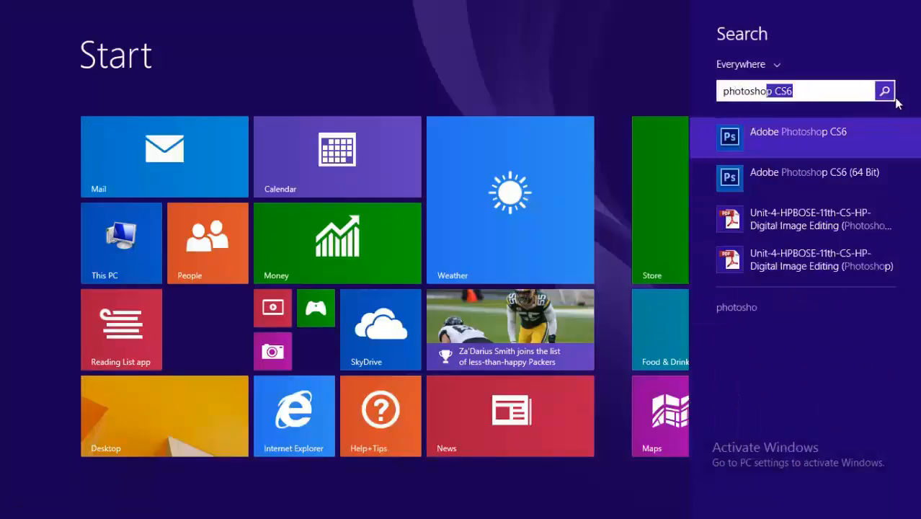
{"action": "left_click", "coordinate": [781, 132]}
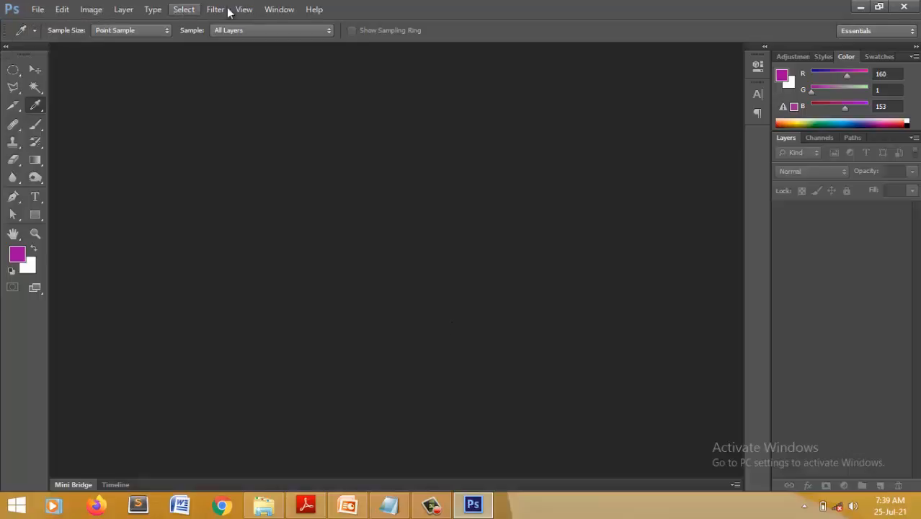
- Look through the Styles and Swatches palettes, ending on the Color palette
{"action": "left_click", "coordinate": [38, 9]}
{"action": "left_click", "coordinate": [62, 30]}
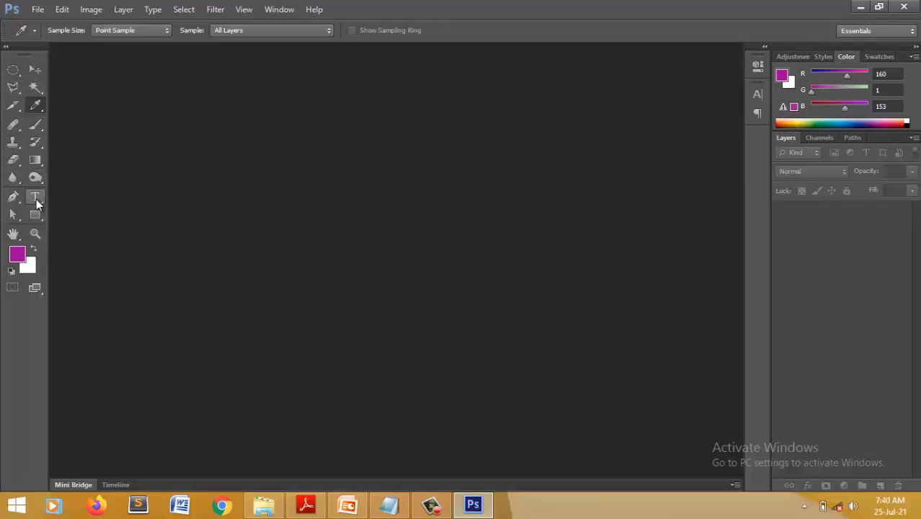
{"action": "left_click", "coordinate": [824, 57]}
{"action": "left_click", "coordinate": [876, 57]}
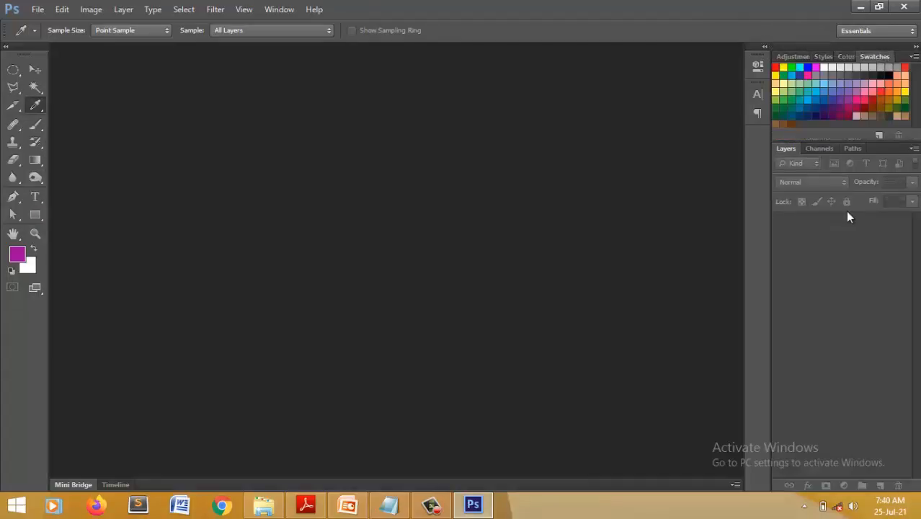
{"action": "left_click", "coordinate": [846, 57]}
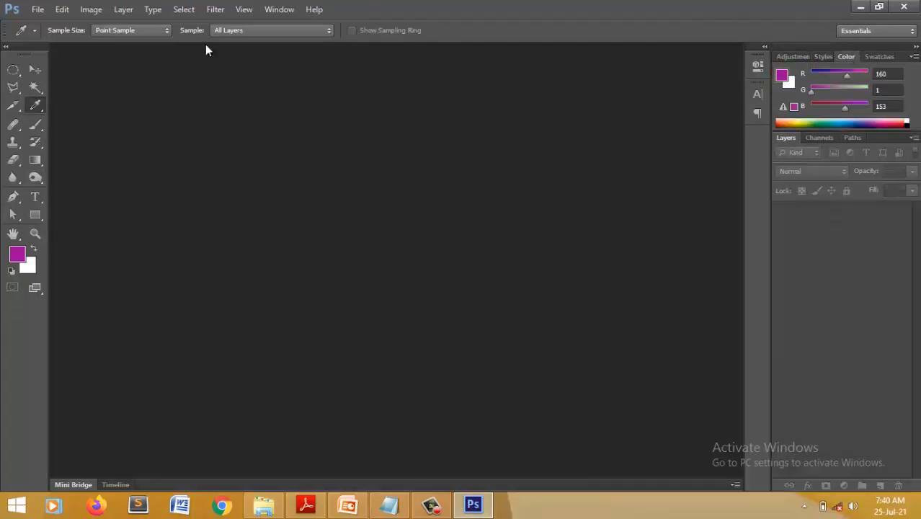
- Display the History palette and the Navigator palette to look at them
{"action": "left_click", "coordinate": [278, 9]}
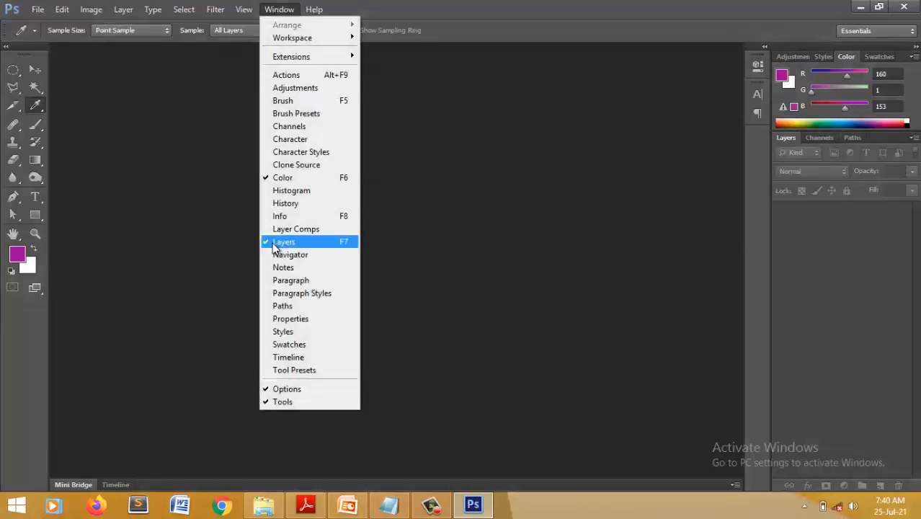
{"action": "left_click", "coordinate": [289, 202]}
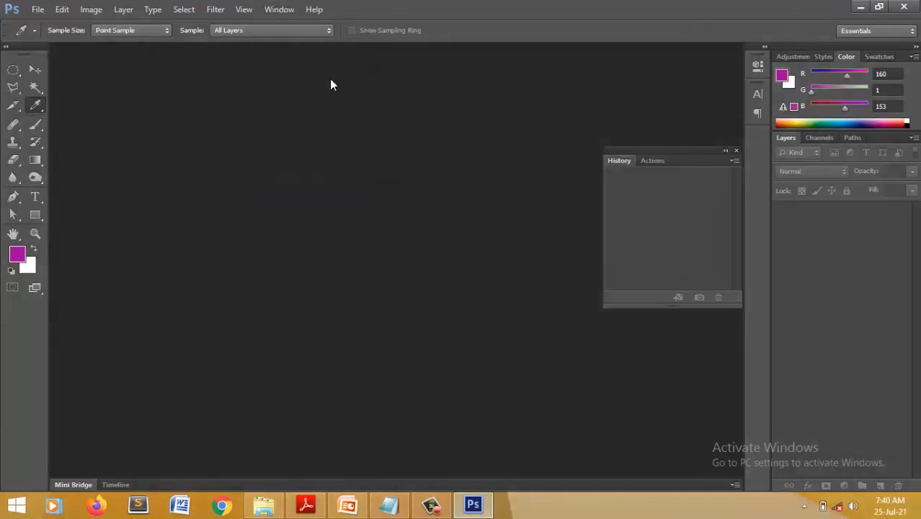
{"action": "left_click", "coordinate": [279, 10]}
{"action": "left_click", "coordinate": [281, 255]}
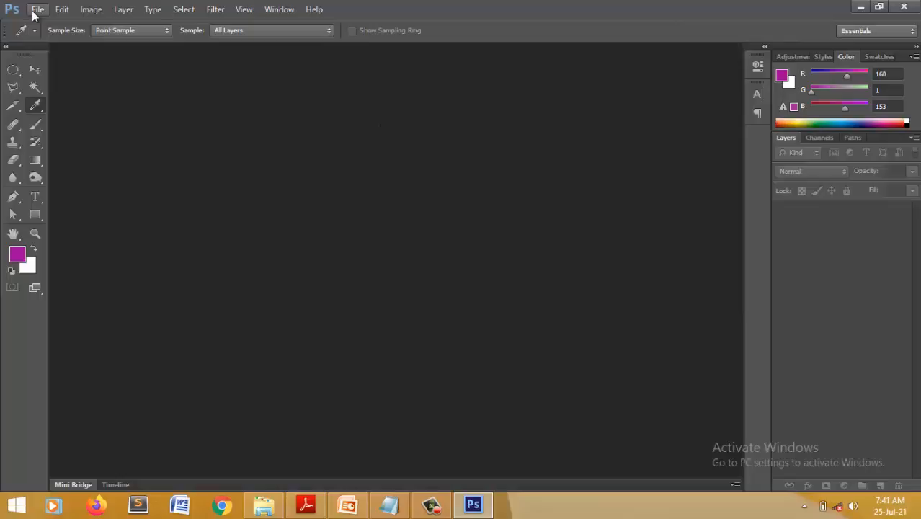
- Create a new 800 × 600 pixel document at 72 pixels/inch in RGB Color with a white background
{"action": "left_click", "coordinate": [37, 9]}
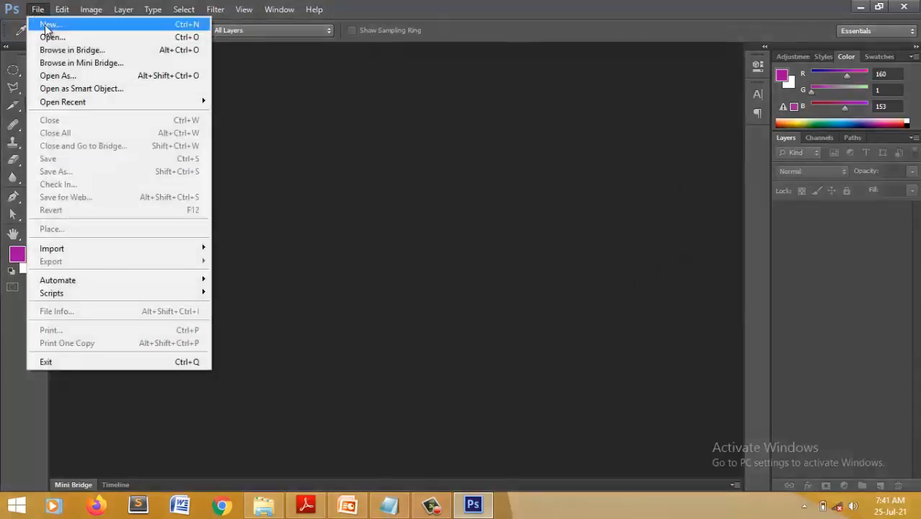
{"action": "left_click", "coordinate": [46, 24]}
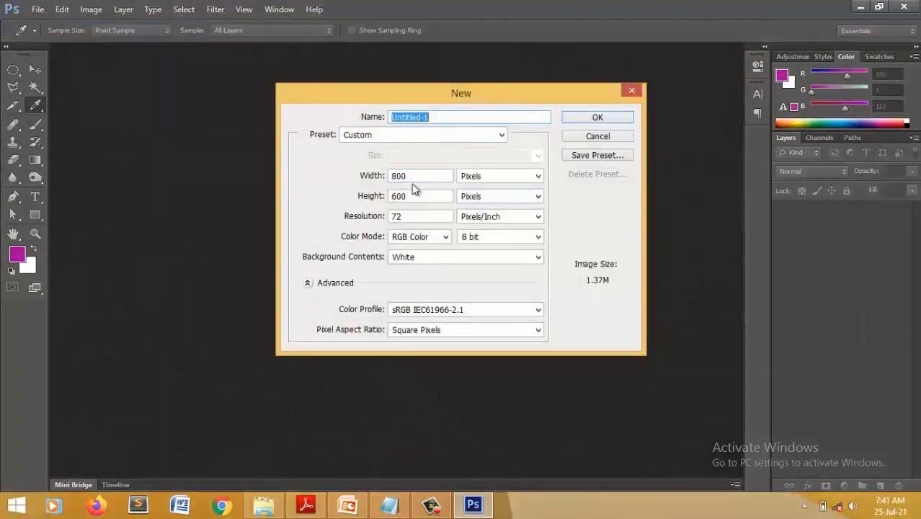
{"action": "left_click", "coordinate": [601, 114]}
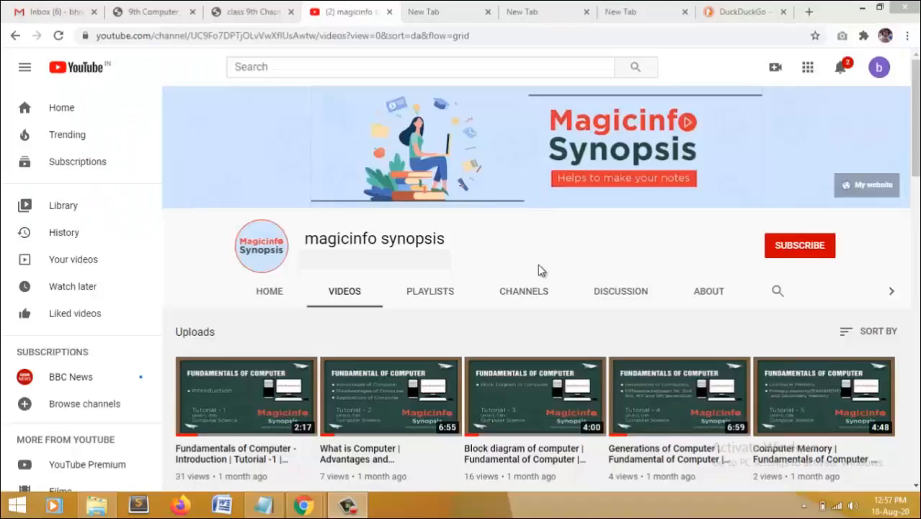
- In the browser, subscribe to the magicinfo synopsis YouTube channel and choose its notification bell
{"action": "left_click", "coordinate": [799, 245]}
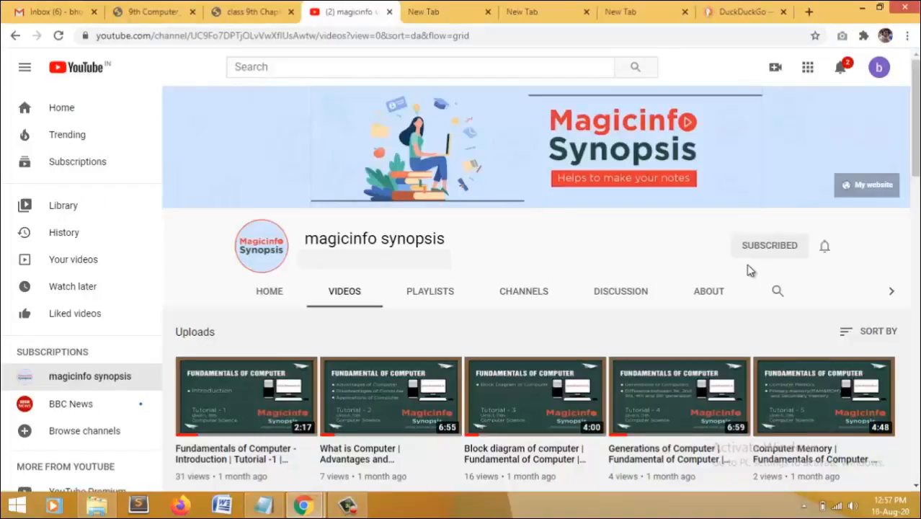
{"action": "left_click", "coordinate": [825, 249]}
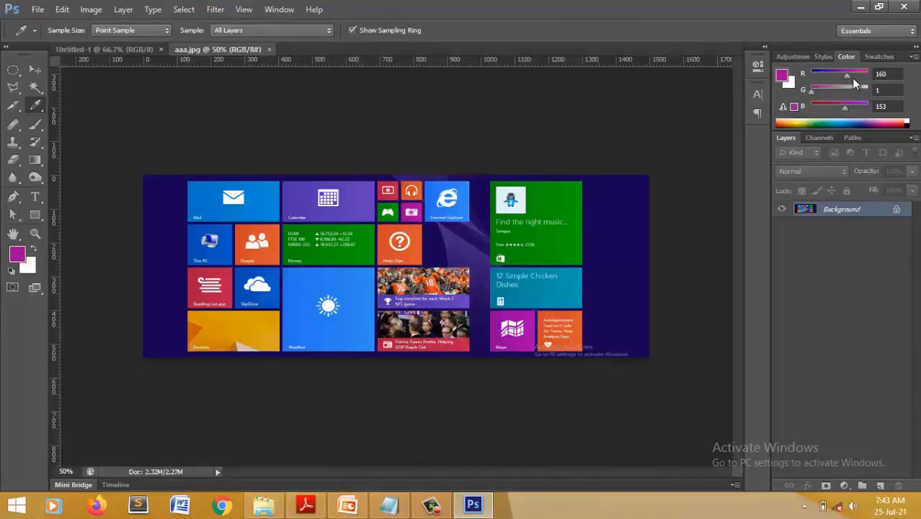
- In Photoshop, with aaa.jpg open, view the Swatches palette and the Styles palette
{"action": "left_click", "coordinate": [870, 57]}
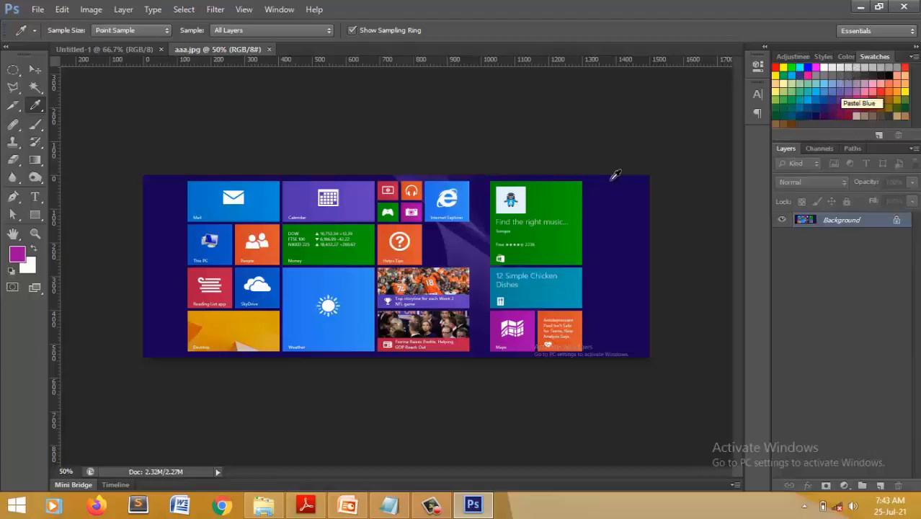
{"action": "left_click", "coordinate": [825, 58]}
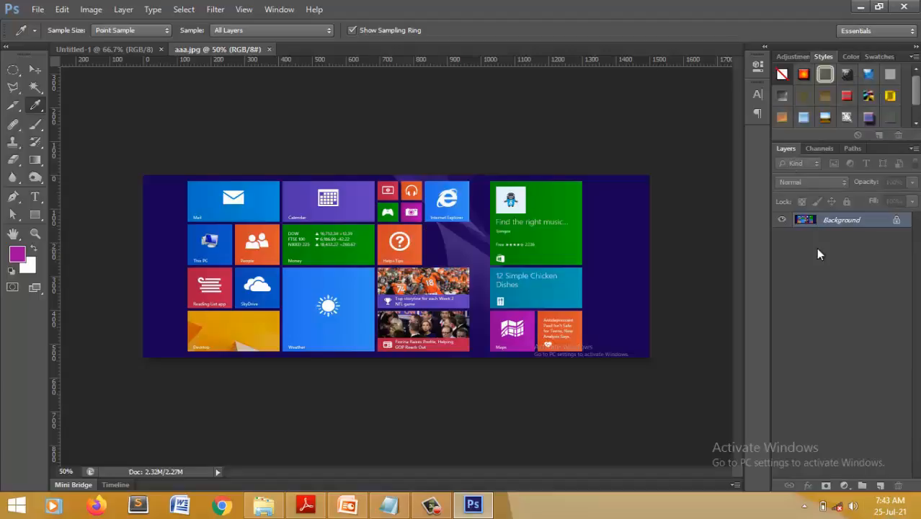
- Add a new empty layer to aaa.jpg and move the History palette higher over the canvas
{"action": "left_click", "coordinate": [880, 486]}
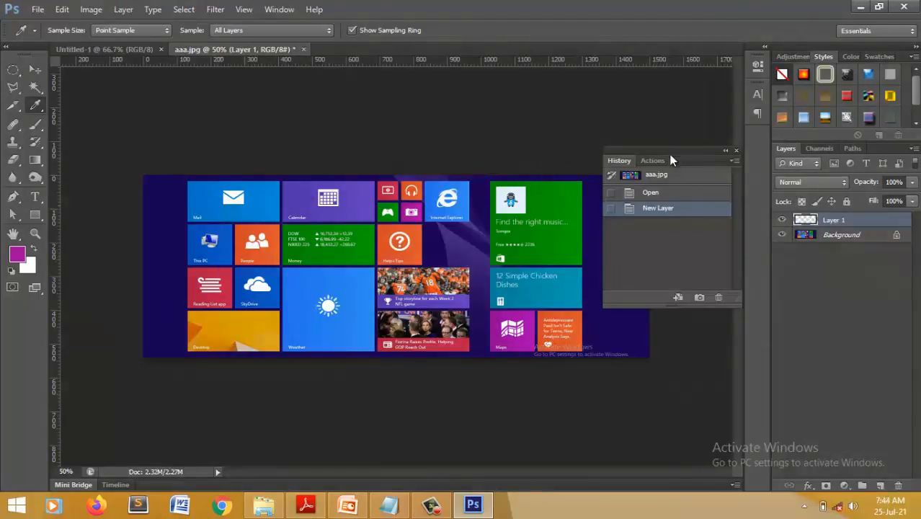
{"action": "left_click_drag", "start_coordinate": [669, 151], "coordinate": [670, 90]}
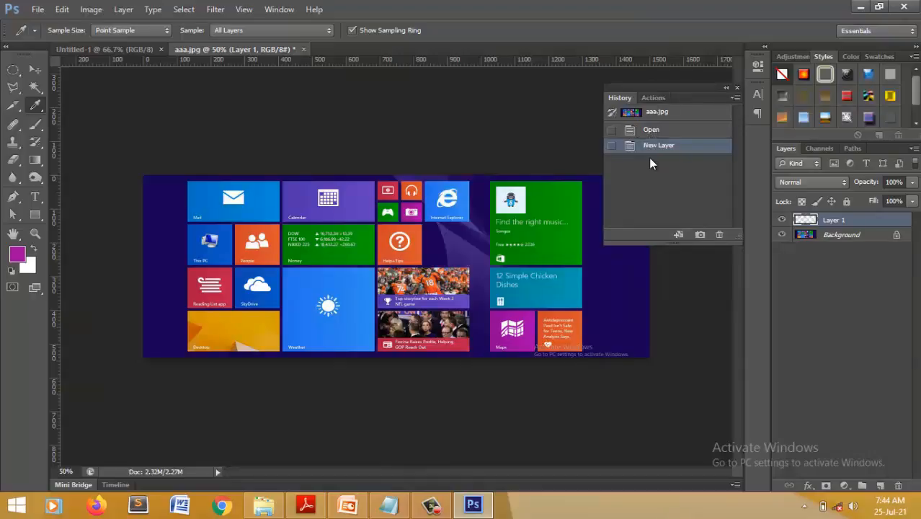
- Show the Navigator palette and use its preview to examine different areas of aaa.jpg at 300% zoom
{"action": "left_click", "coordinate": [279, 9]}
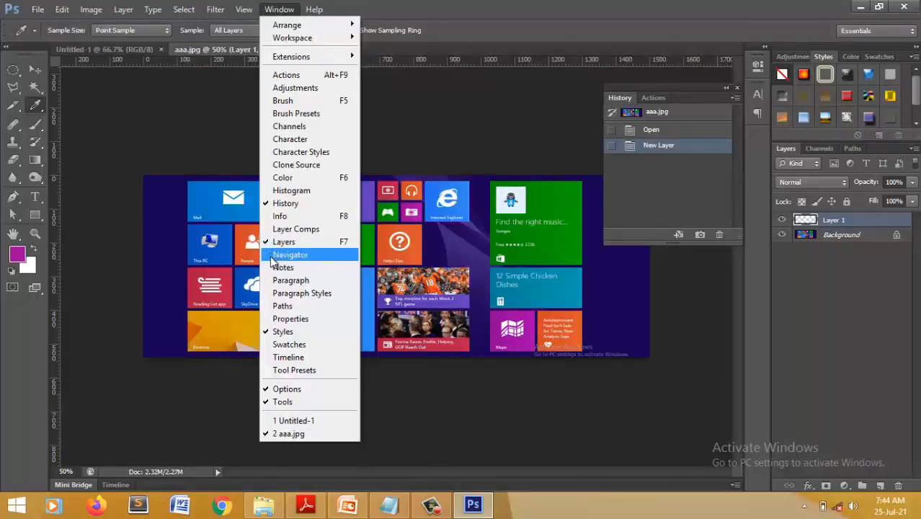
{"action": "left_click", "coordinate": [289, 254]}
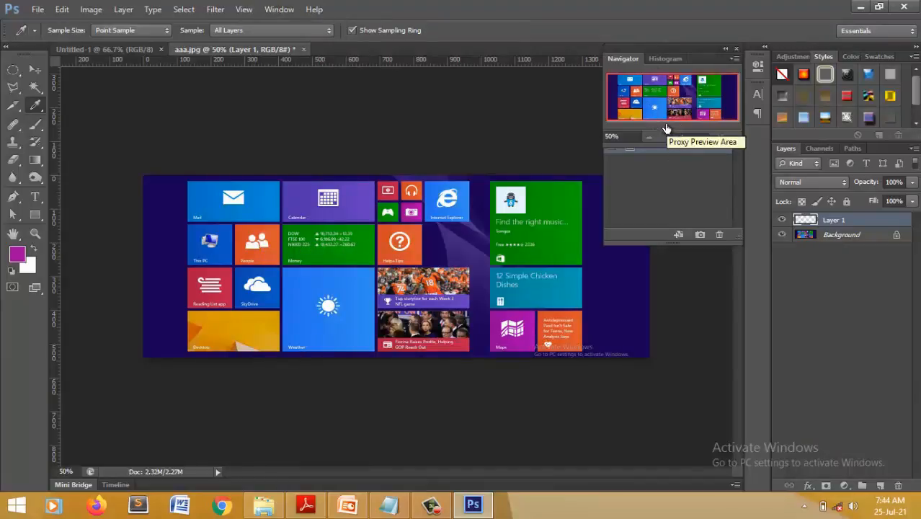
{"action": "key", "text": "ctrl+plus"}
{"action": "key", "text": "ctrl+plus"}
{"action": "key", "text": "ctrl+plus"}
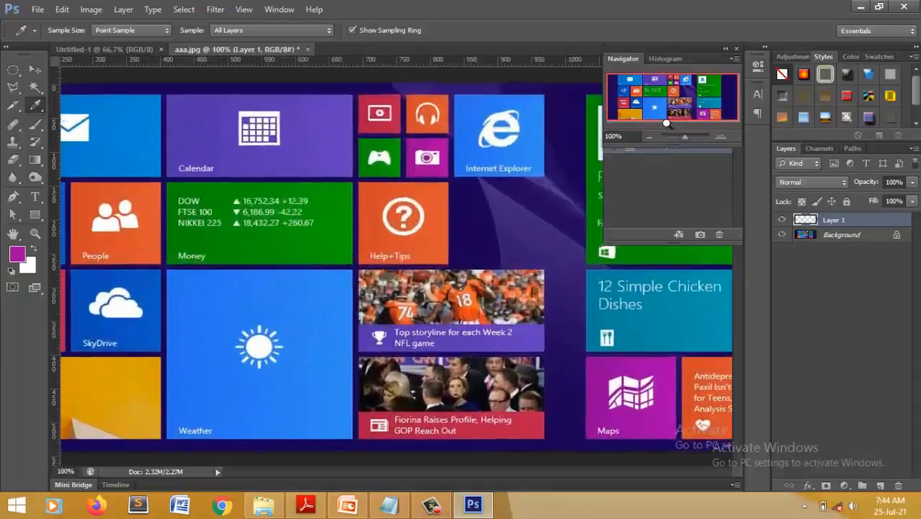
{"action": "key", "text": "ctrl+plus"}
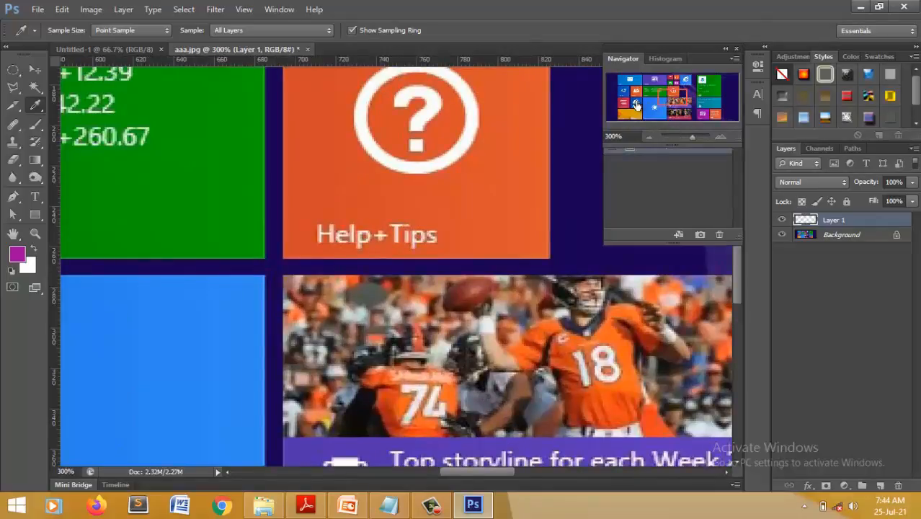
{"action": "left_click", "coordinate": [637, 105]}
{"action": "left_click", "coordinate": [648, 103]}
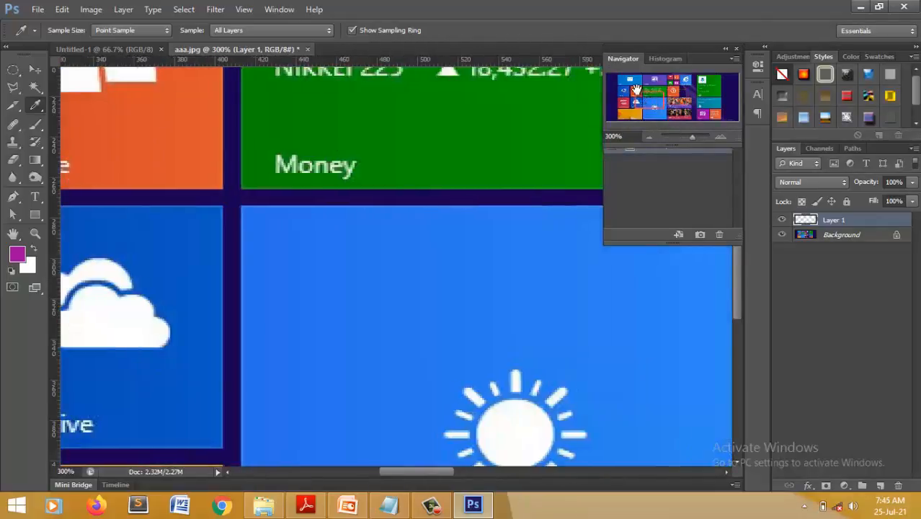
{"action": "left_click", "coordinate": [632, 90]}
{"action": "left_click", "coordinate": [660, 109]}
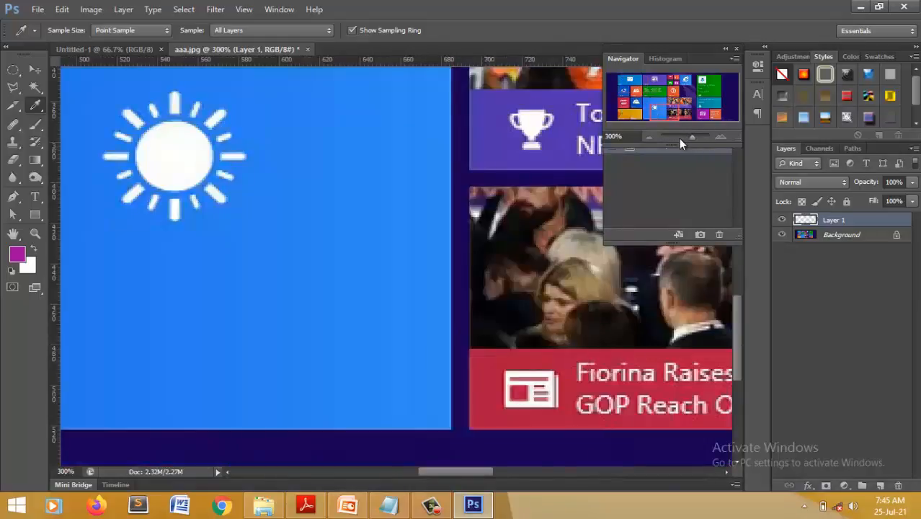
- Zoom aaa.jpg out to 50.6% with the Navigator and close the Navigator and History palettes
{"action": "left_click_drag", "start_coordinate": [680, 139], "coordinate": [682, 137]}
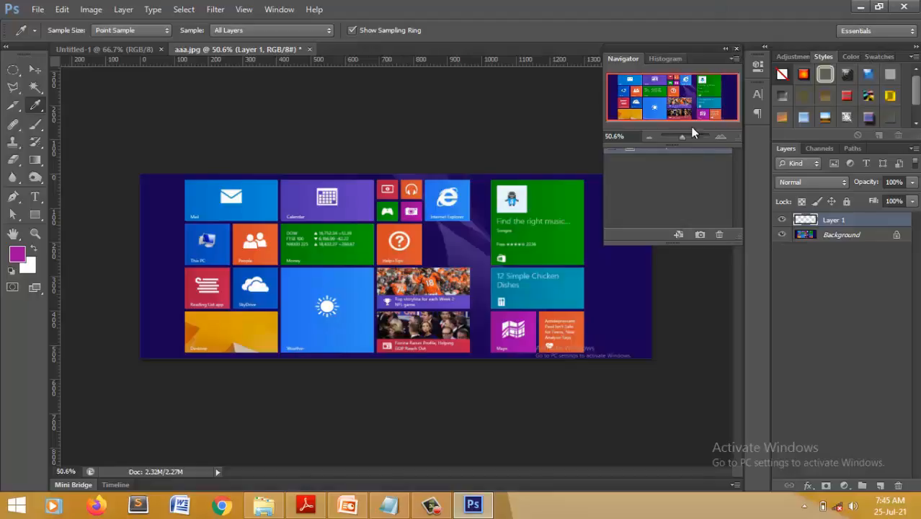
{"action": "left_click", "coordinate": [735, 49]}
{"action": "left_click", "coordinate": [736, 88]}
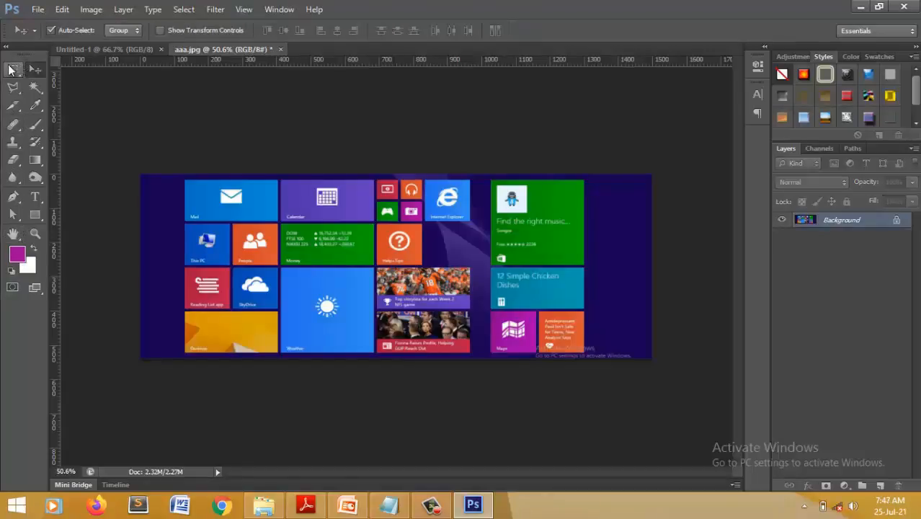
- Select the This PC tile with the Rectangular Marquee Tool and copy it onto a new layer
{"action": "right_click", "coordinate": [11, 68]}
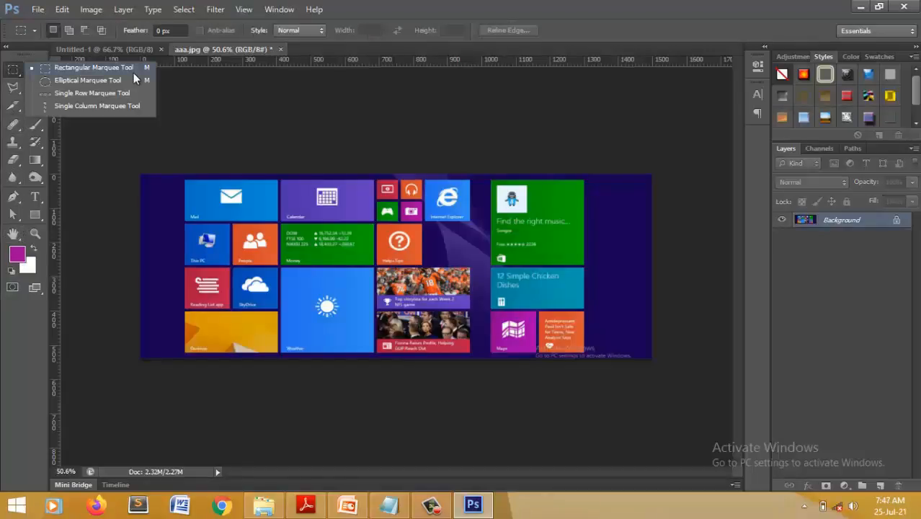
{"action": "left_click", "coordinate": [128, 69]}
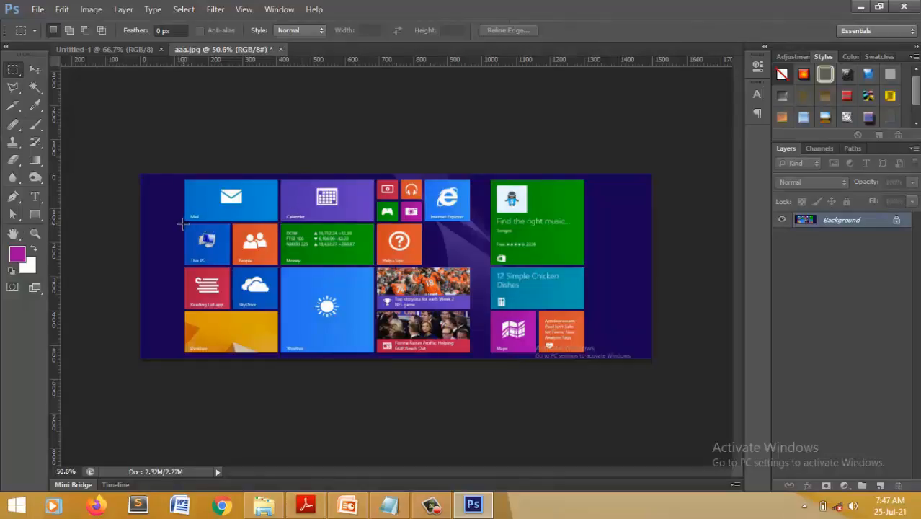
{"action": "left_click_drag", "start_coordinate": [183, 224], "coordinate": [230, 264]}
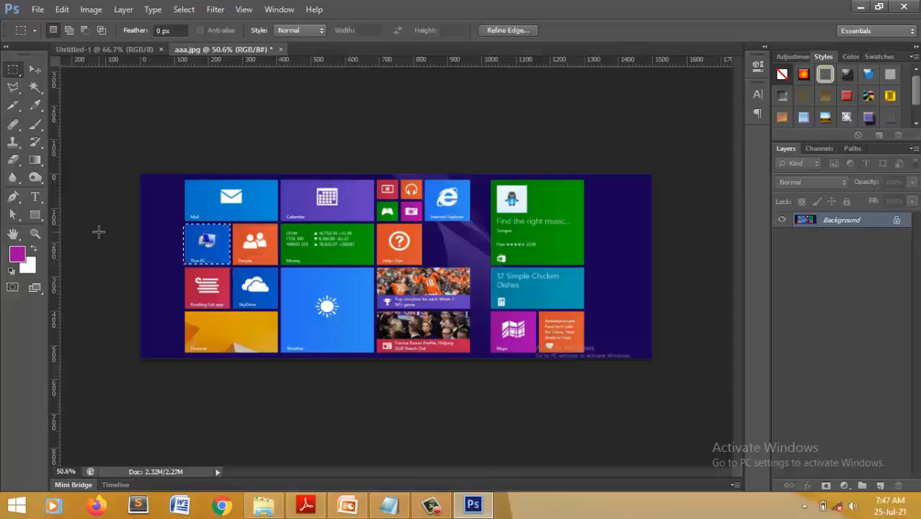
{"action": "key", "text": "ctrl+j"}
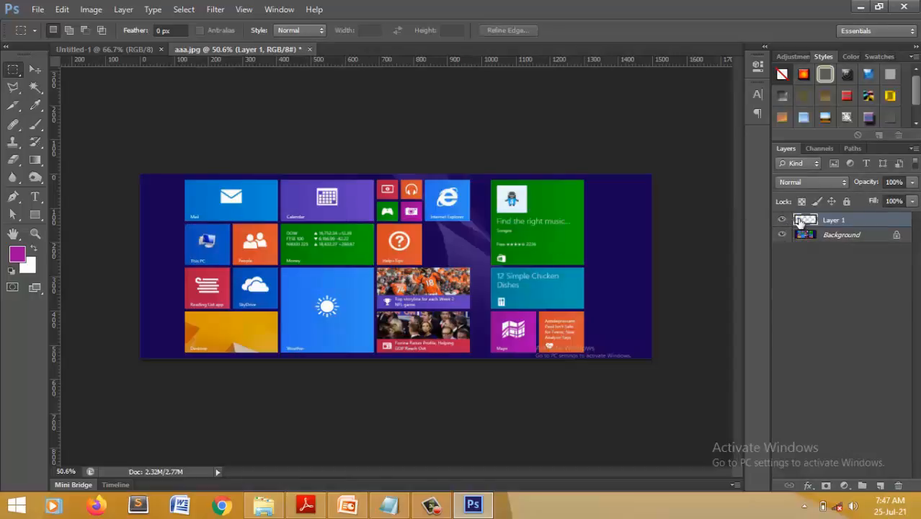
- Nudge the copied This PC tile slightly downward with the Move tool
{"action": "key", "text": "v"}
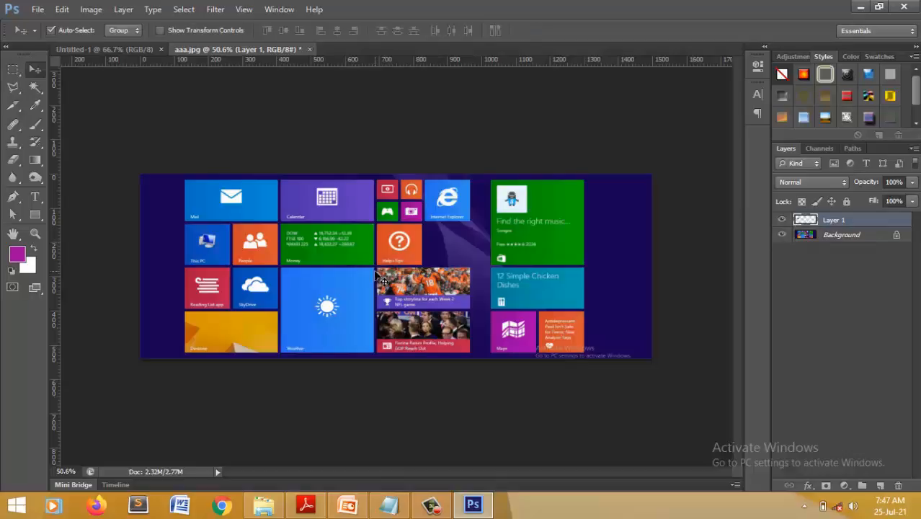
{"action": "key", "text": "Down"}
{"action": "key", "text": "Down"}
{"action": "key", "text": "Down"}
{"action": "key", "text": "Down"}
{"action": "key", "text": "Down"}
{"action": "key", "text": "Down"}
{"action": "key", "text": "Down"}
{"action": "key", "text": "Down"}
{"action": "key", "text": "Down"}
{"action": "key", "text": "Down"}
{"action": "key", "text": "Down"}
{"action": "key", "text": "Down"}
{"action": "key", "text": "Down"}
{"action": "key", "text": "Down"}
{"action": "key", "text": "Down"}
{"action": "key", "text": "Down"}
{"action": "key", "text": "Down"}
{"action": "key", "text": "Down"}
{"action": "key", "text": "Down"}
{"action": "key", "text": "Down"}
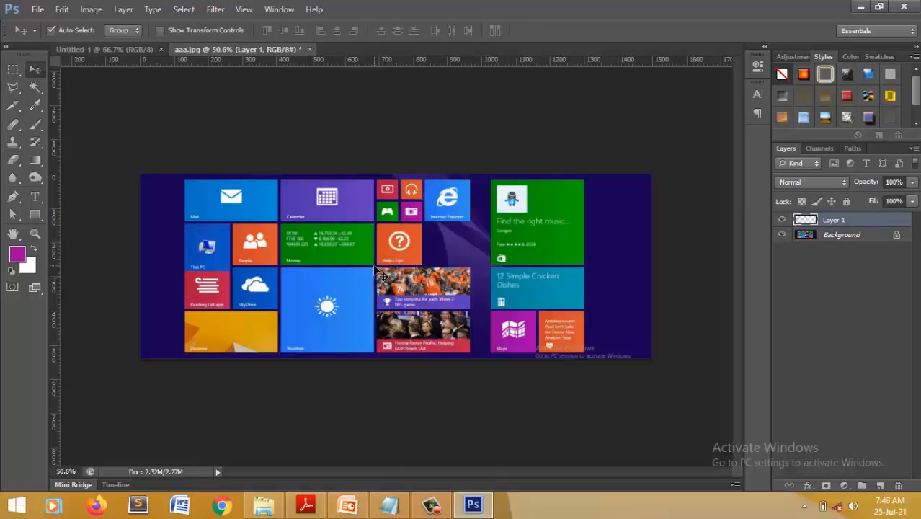
- Move the copied This PC tile down, left and slightly back up so it sits diagonally below the original tile
{"action": "key", "text": "Down"}
{"action": "key", "text": "Down"}
{"action": "key", "text": "Down"}
{"action": "key", "text": "Down"}
{"action": "key", "text": "Down"}
{"action": "key", "text": "Down"}
{"action": "key", "text": "Down"}
{"action": "key", "text": "Down"}
{"action": "key", "text": "Down"}
{"action": "key", "text": "Down"}
{"action": "key", "text": "Down"}
{"action": "key", "text": "Down"}
{"action": "key", "text": "Down"}
{"action": "key", "text": "Left"}
{"action": "key", "text": "Left"}
{"action": "key", "text": "Left"}
{"action": "key", "text": "Left"}
{"action": "key", "text": "Left"}
{"action": "key", "text": "Left"}
{"action": "key", "text": "Left"}
{"action": "key", "text": "Left"}
{"action": "key", "text": "Left"}
{"action": "key", "text": "Left"}
{"action": "key", "text": "Left"}
{"action": "key", "text": "Left"}
{"action": "key", "text": "Left"}
{"action": "key", "text": "Left"}
{"action": "key", "text": "Left"}
{"action": "key", "text": "Left"}
{"action": "key", "text": "Left"}
{"action": "key", "text": "Left"}
{"action": "key", "text": "Left"}
{"action": "key", "text": "Left"}
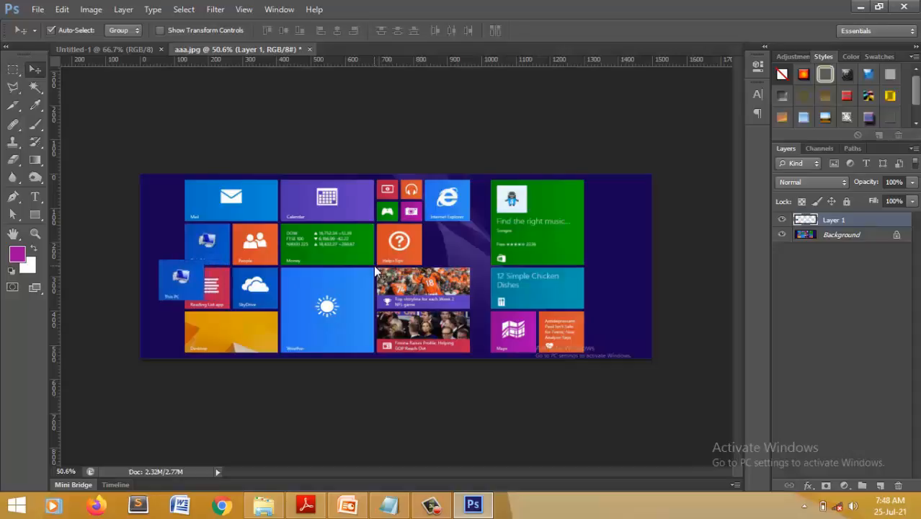
{"action": "key", "text": "Up"}
{"action": "key", "text": "Up"}
{"action": "key", "text": "Up"}
{"action": "key", "text": "Up"}
{"action": "key", "text": "Up"}
{"action": "key", "text": "Up"}
{"action": "key", "text": "Up"}
{"action": "key", "text": "Up"}
{"action": "key", "text": "Up"}
{"action": "key", "text": "Up"}
{"action": "key", "text": "Up"}
{"action": "key", "text": "Up"}
{"action": "key", "text": "Up"}
{"action": "key", "text": "Up"}
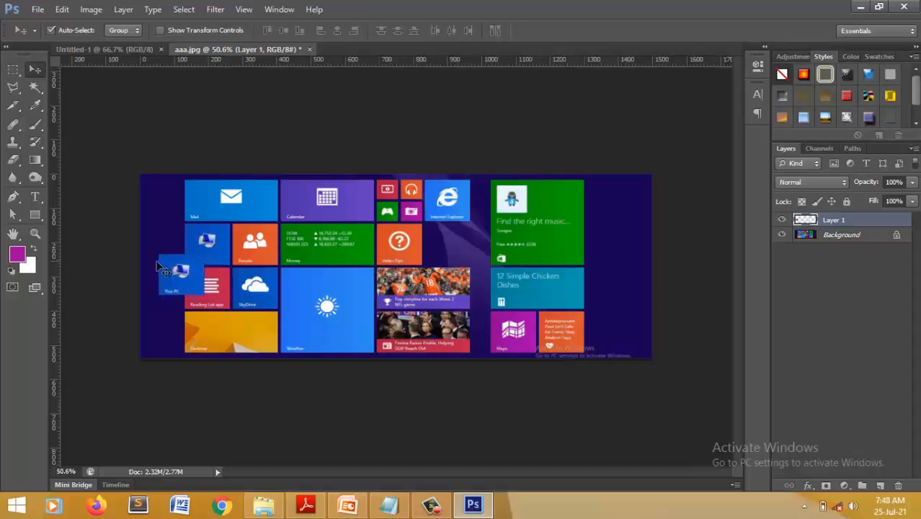
- Copy the This PC tile layer into Untitled-1 near the canvas's upper-left corner and return to aaa.jpg
{"action": "left_click", "coordinate": [135, 51]}
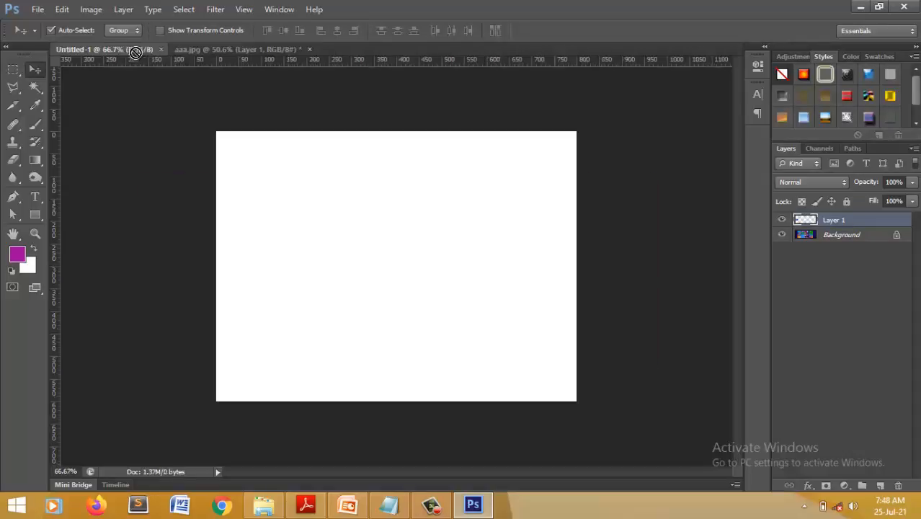
{"action": "left_click_drag", "start_coordinate": [134, 52], "coordinate": [256, 176]}
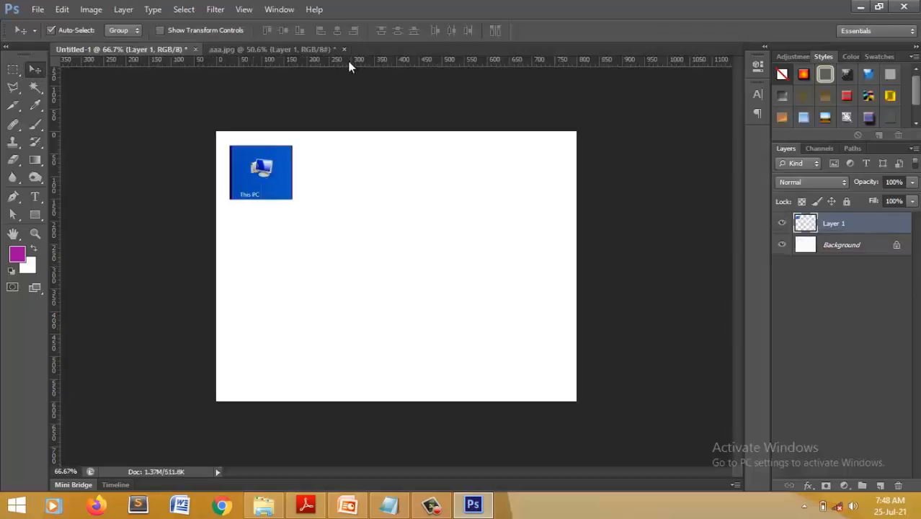
{"action": "left_click", "coordinate": [294, 50]}
- Delete the tile layer from aaa.jpg and copy an Elliptical Marquee selection across the Mail, This PC, People and Money tiles onto a new layer
{"action": "right_click", "coordinate": [18, 75]}
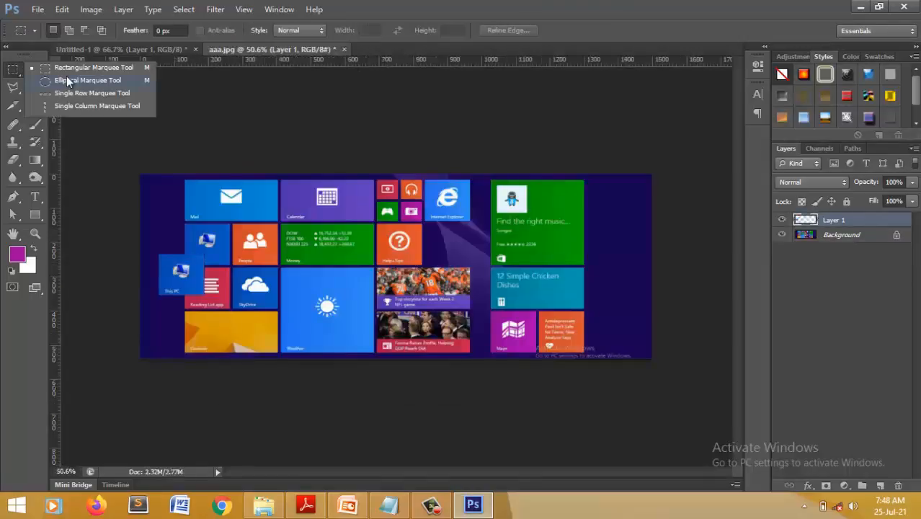
{"action": "left_click", "coordinate": [66, 78]}
{"action": "key", "text": "Delete"}
{"action": "left_click_drag", "start_coordinate": [204, 200], "coordinate": [319, 257]}
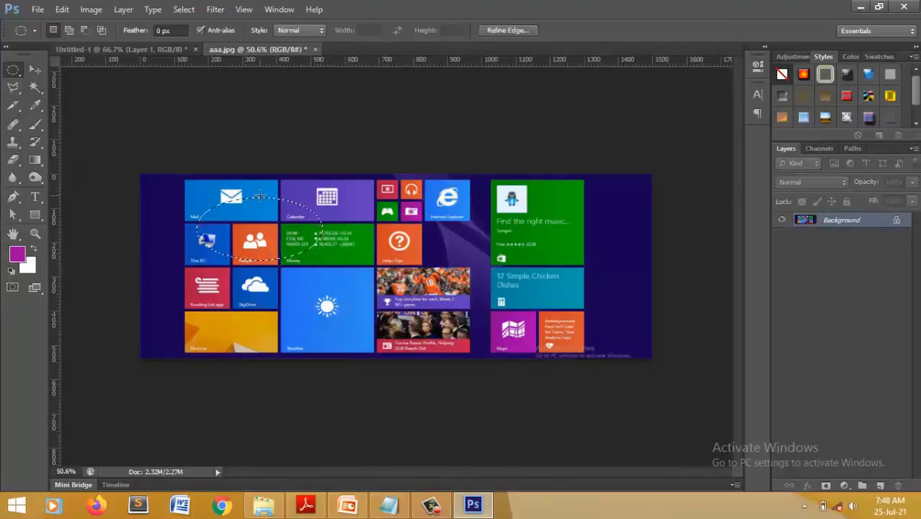
{"action": "key", "text": "ctrl+j"}
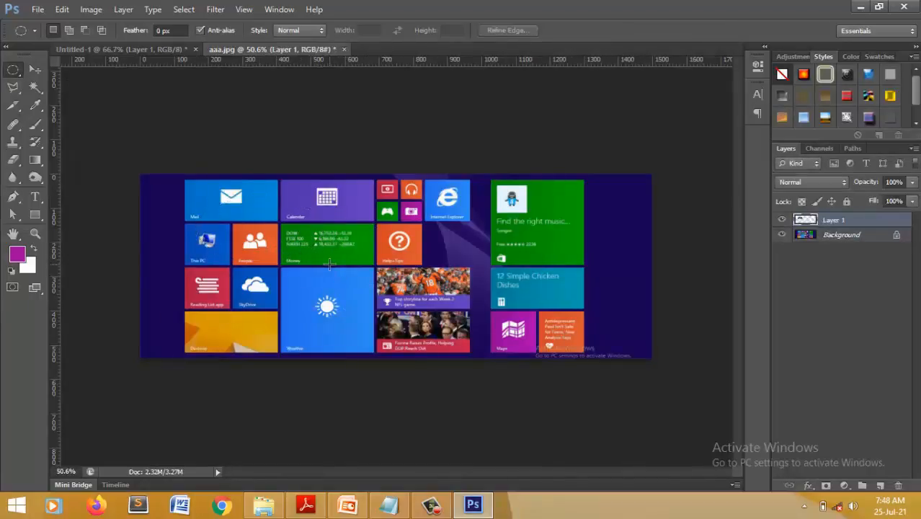
- Nudge the elliptical cutout downward with the Move tool and copy it into Untitled-1 below the This PC tile
{"action": "key", "text": "v"}
{"action": "key", "text": "Down"}
{"action": "key", "text": "Down"}
{"action": "key", "text": "Down"}
{"action": "key", "text": "Down"}
{"action": "key", "text": "Down"}
{"action": "key", "text": "Down"}
{"action": "key", "text": "Down"}
{"action": "key", "text": "Down"}
{"action": "key", "text": "Down"}
{"action": "key", "text": "Down"}
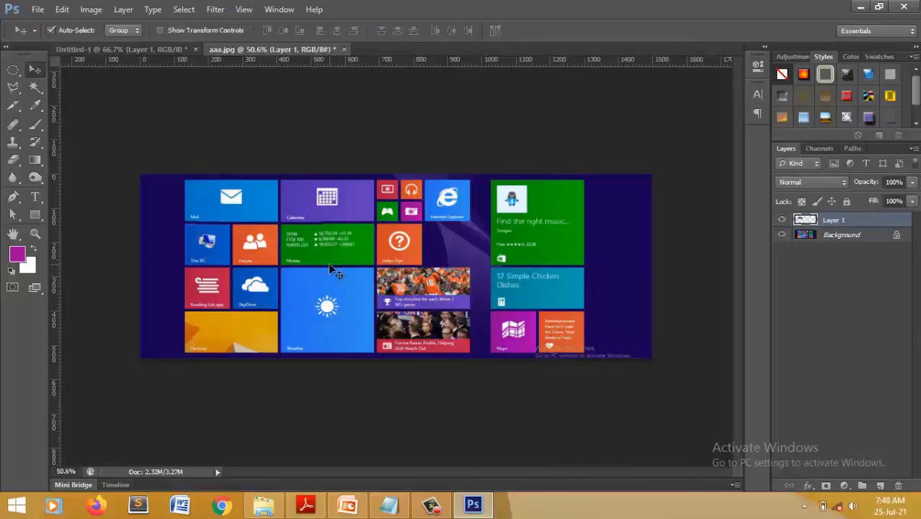
{"action": "key", "text": "Down"}
{"action": "key", "text": "Down"}
{"action": "key", "text": "Down"}
{"action": "key", "text": "Down"}
{"action": "key", "text": "Down"}
{"action": "key", "text": "Down"}
{"action": "key", "text": "Down"}
{"action": "key", "text": "Down"}
{"action": "key", "text": "Down"}
{"action": "key", "text": "Down"}
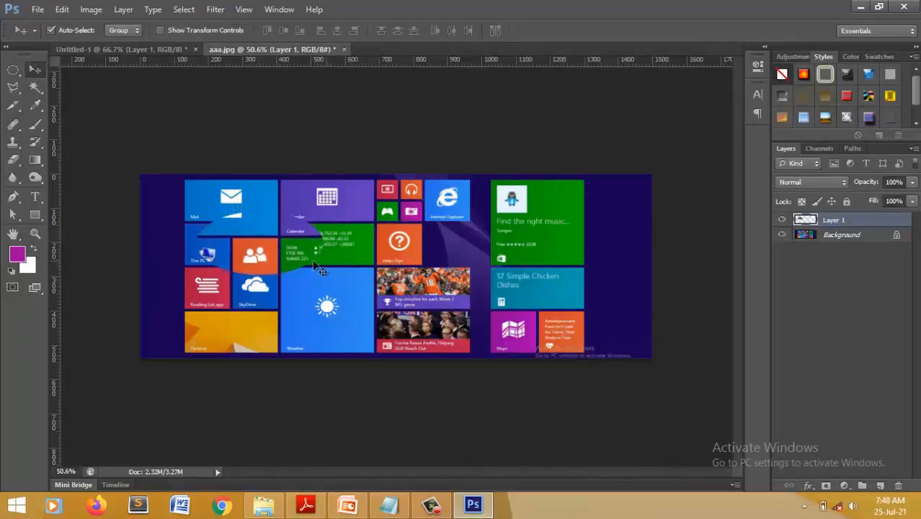
{"action": "left_click_drag", "start_coordinate": [314, 263], "coordinate": [389, 181]}
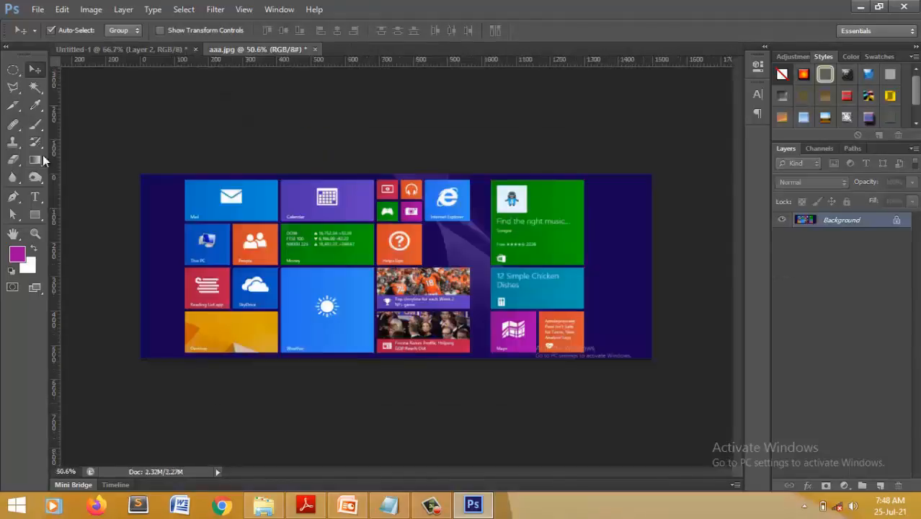
- Draw a freehand Lasso selection over the This PC, People and SkyDrive tiles and copy it onto a new layer
{"action": "left_click", "coordinate": [13, 89]}
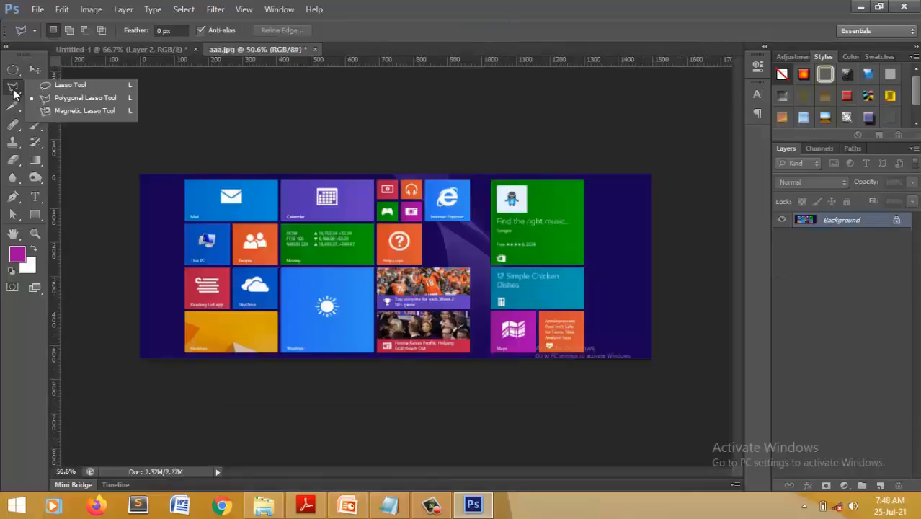
{"action": "left_click", "coordinate": [67, 85]}
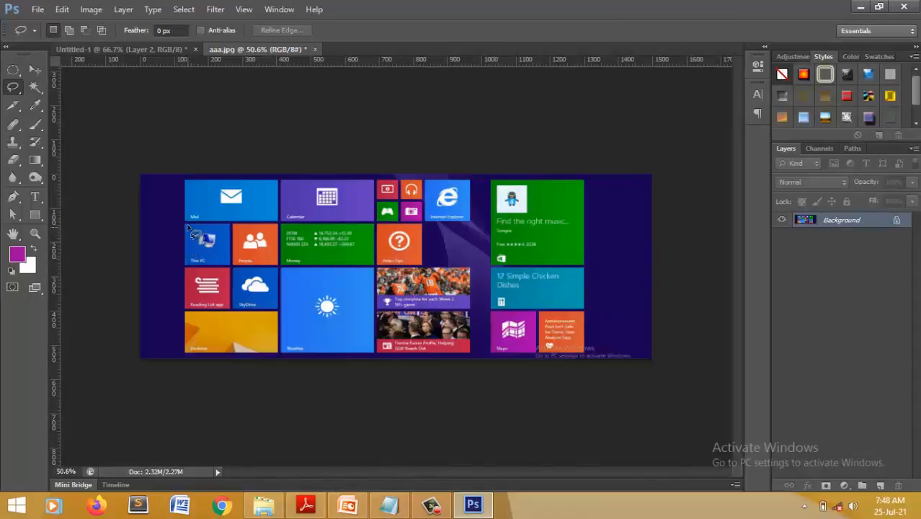
{"action": "mouse_move", "coordinate": [189, 228]}
{"action": "left_mouse_down"}
{"action": "mouse_move", "coordinate": [185, 256]}
{"action": "mouse_move", "coordinate": [263, 303]}
{"action": "mouse_move", "coordinate": [261, 268]}
{"action": "mouse_move", "coordinate": [236, 311]}
{"action": "left_mouse_up"}
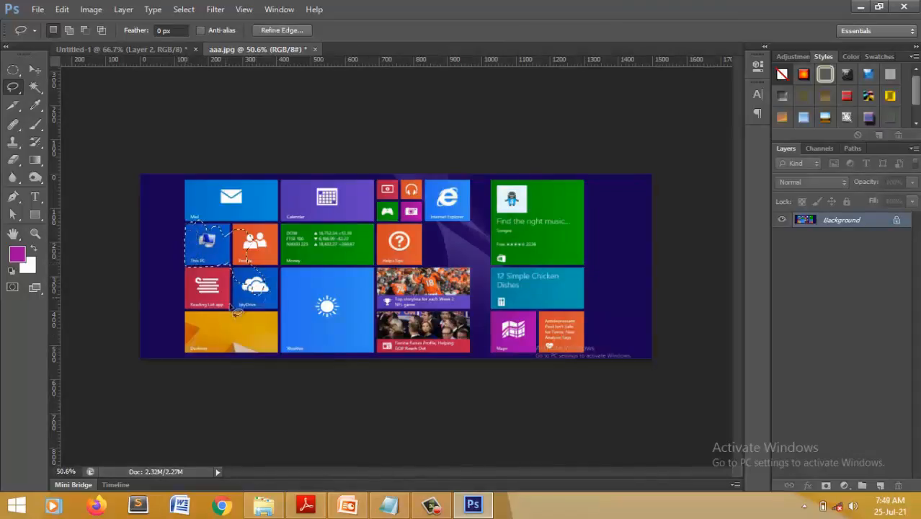
{"action": "key", "text": "ctrl+j"}
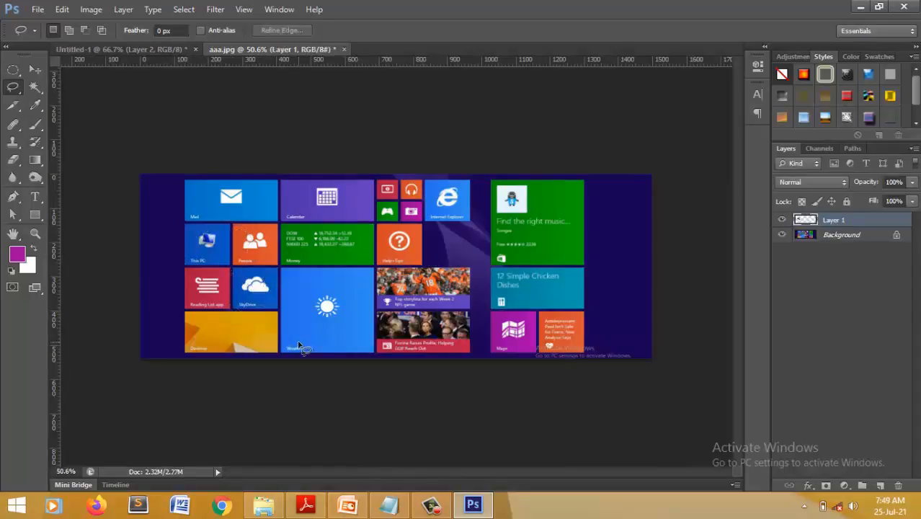
- Move the freehand cutout left with the Move tool until it extends past the left edge of the tiles
{"action": "key", "text": "v"}
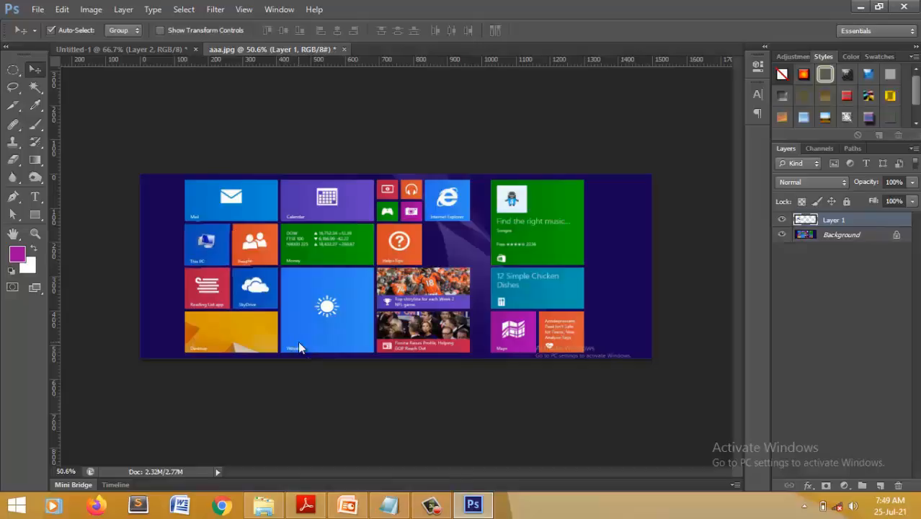
{"action": "key", "text": "shift+Left"}
{"action": "key", "text": "shift+Left"}
{"action": "key", "text": "shift+Left"}
{"action": "key", "text": "shift+Left"}
{"action": "key", "text": "shift+Left"}
{"action": "key", "text": "shift+Left"}
{"action": "key", "text": "shift+Left"}
{"action": "key", "text": "shift+Left"}
{"action": "key", "text": "shift+Left"}
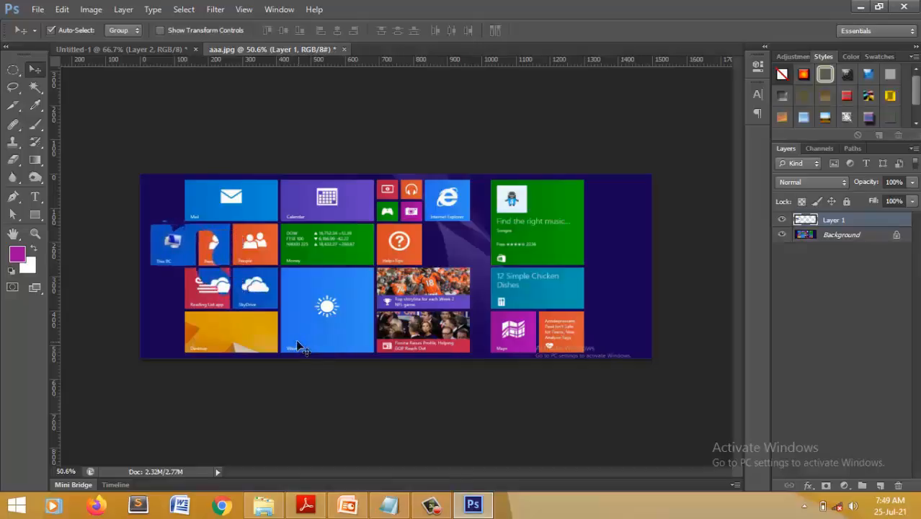
- Copy the freehand cutout into Untitled-1 beside the This PC tile and delete its layer from aaa.jpg
{"action": "left_click_drag", "start_coordinate": [201, 248], "coordinate": [363, 188]}
{"action": "left_click", "coordinate": [252, 48]}
{"action": "key", "text": "Delete"}
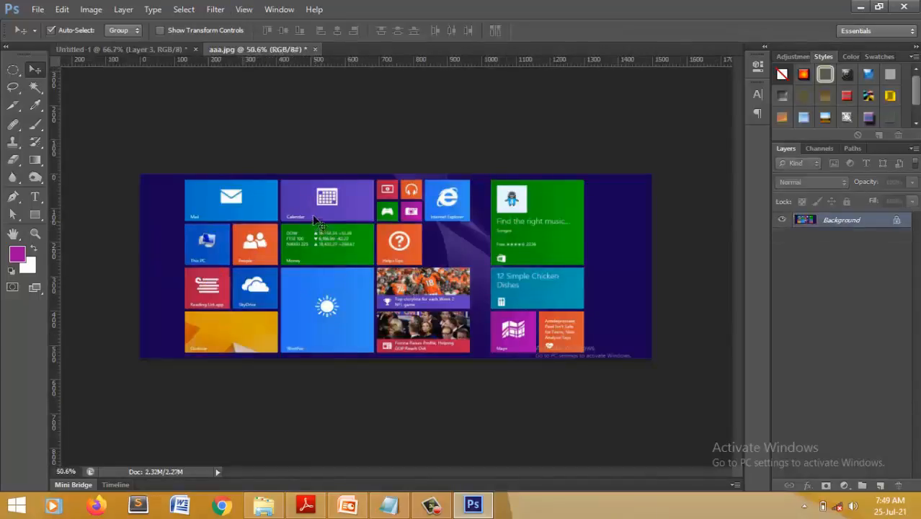
- Outline the Mail tile corner by corner with the Polygonal Lasso Tool and copy it onto a new layer
{"action": "left_click", "coordinate": [11, 91]}
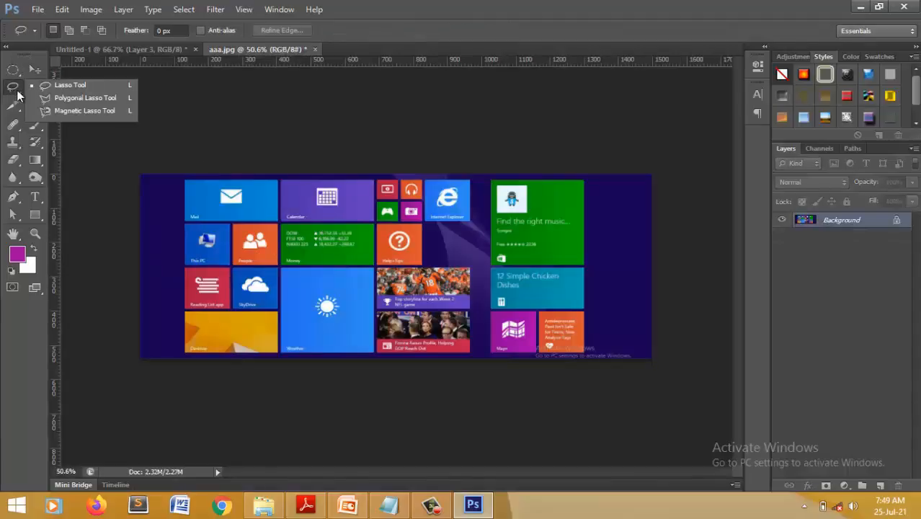
{"action": "left_click", "coordinate": [93, 99]}
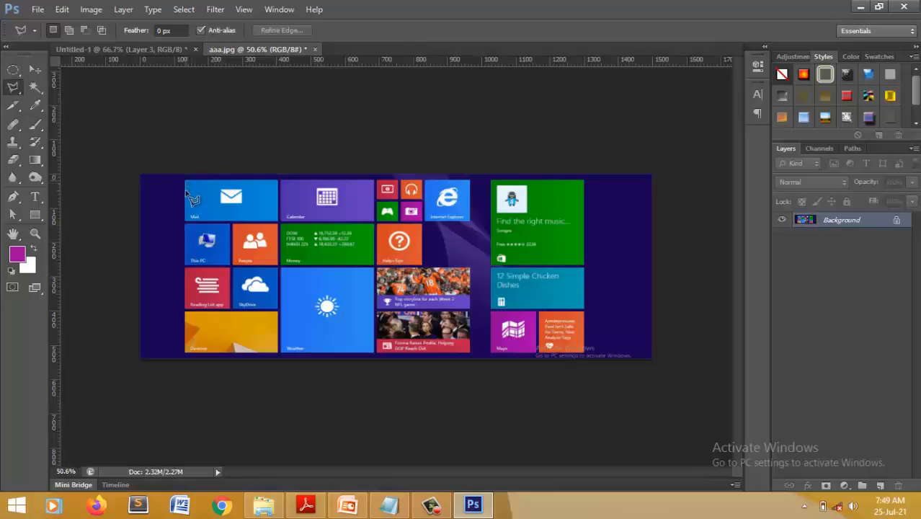
{"action": "left_click", "coordinate": [186, 180]}
{"action": "left_click", "coordinate": [278, 180]}
{"action": "left_click", "coordinate": [277, 220]}
{"action": "double_click", "coordinate": [186, 220]}
{"action": "key", "text": "ctrl+j"}
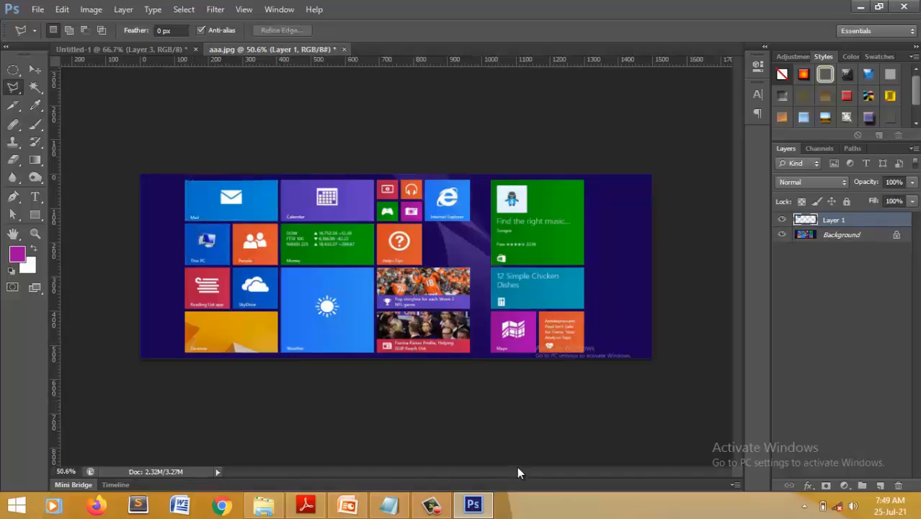
- Nudge the Mail tile cutout left with the Move tool and copy it into Untitled-1 beside the other cutouts
{"action": "key", "text": "v"}
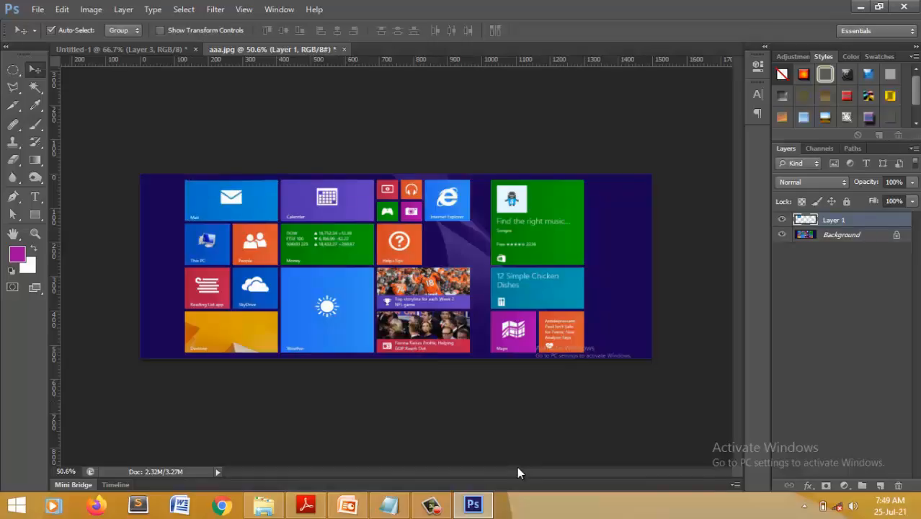
{"action": "key", "text": "Left"}
{"action": "key", "text": "Left"}
{"action": "key", "text": "Left"}
{"action": "key", "text": "Left"}
{"action": "key", "text": "Left"}
{"action": "key", "text": "Left"}
{"action": "key", "text": "Left"}
{"action": "key", "text": "Left"}
{"action": "key", "text": "Left"}
{"action": "key", "text": "Left"}
{"action": "key", "text": "Left"}
{"action": "key", "text": "Left"}
{"action": "key", "text": "Left"}
{"action": "key", "text": "Left"}
{"action": "key", "text": "Left"}
{"action": "key", "text": "Left"}
{"action": "key", "text": "Left"}
{"action": "key", "text": "Left"}
{"action": "key", "text": "Left"}
{"action": "key", "text": "Left"}
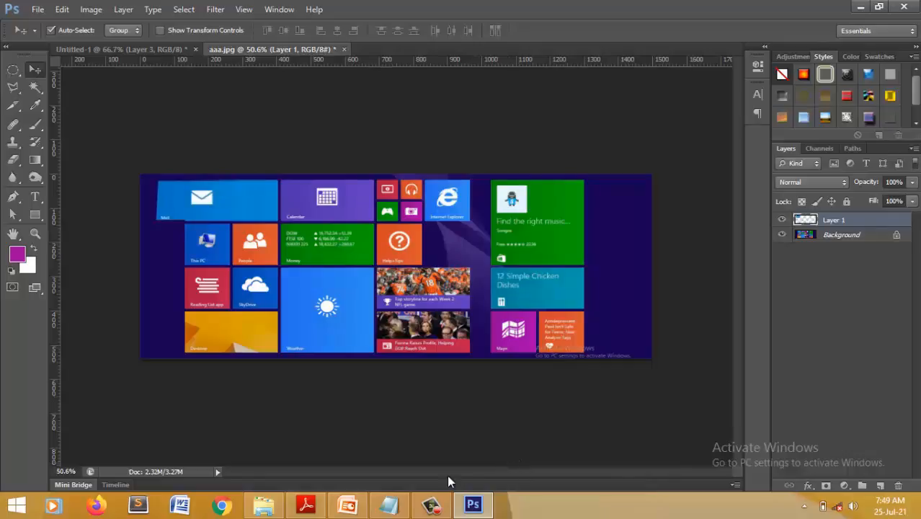
{"action": "left_click_drag", "start_coordinate": [189, 184], "coordinate": [288, 124]}
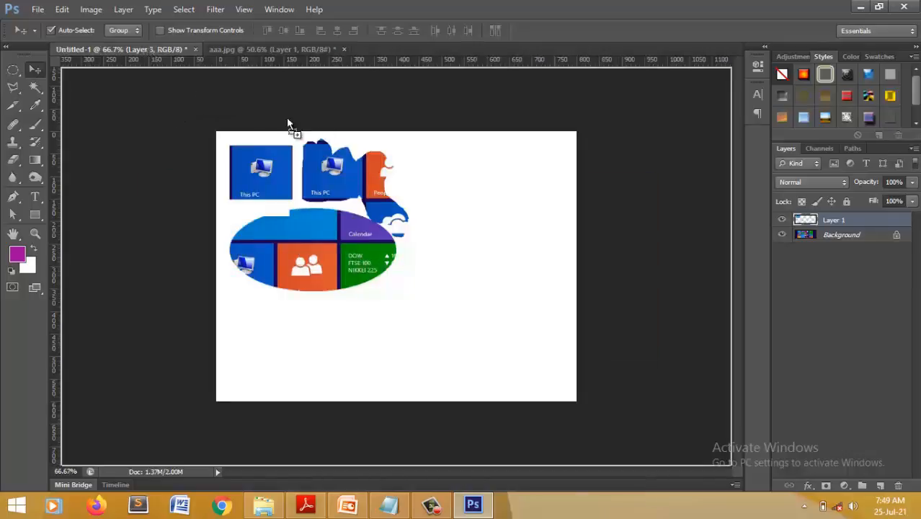
{"action": "left_click_drag", "start_coordinate": [439, 187], "coordinate": [437, 206]}
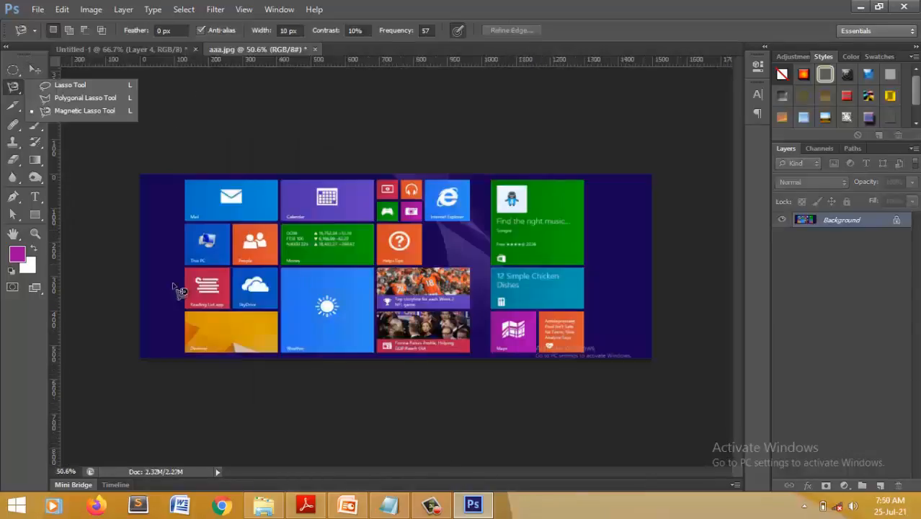
- Trace the Mail tile's edge with the Magnetic Lasso Tool and copy the selection onto a new layer
{"action": "left_click", "coordinate": [64, 112]}
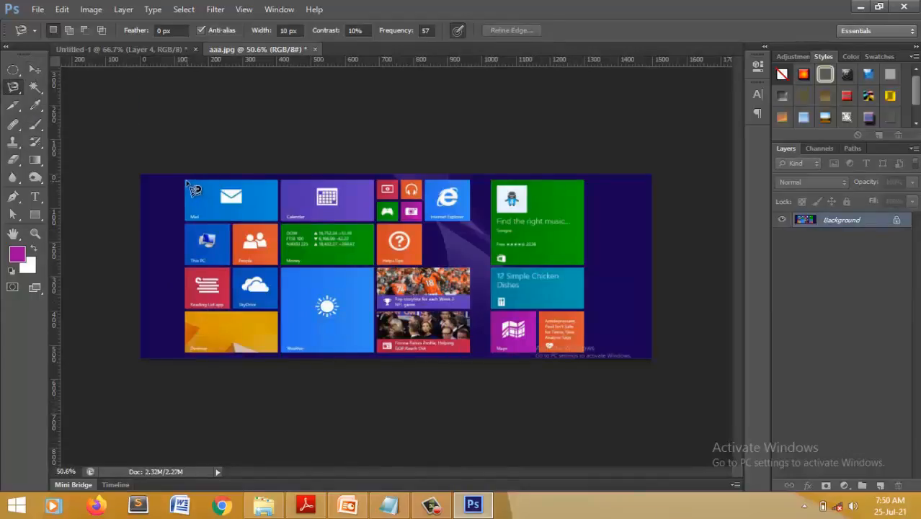
{"action": "left_click", "coordinate": [186, 182]}
{"action": "left_click", "coordinate": [188, 183]}
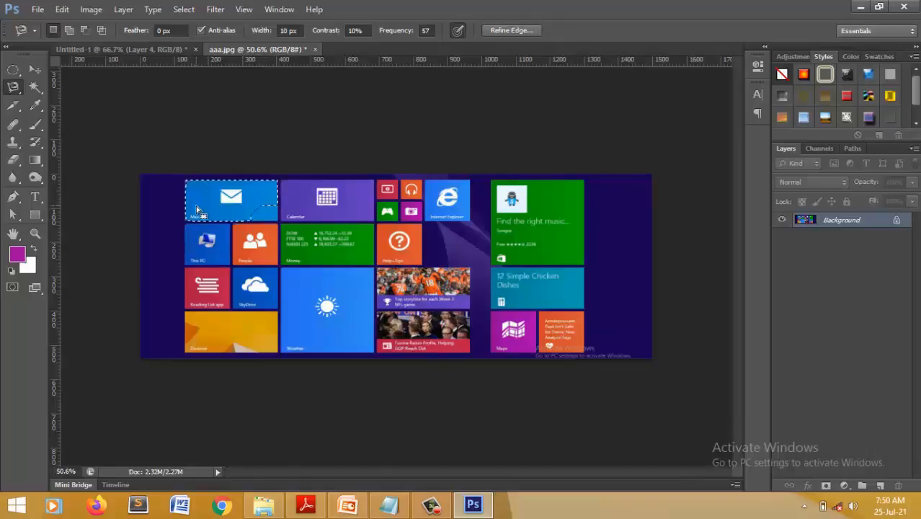
{"action": "key", "text": "ctrl+j"}
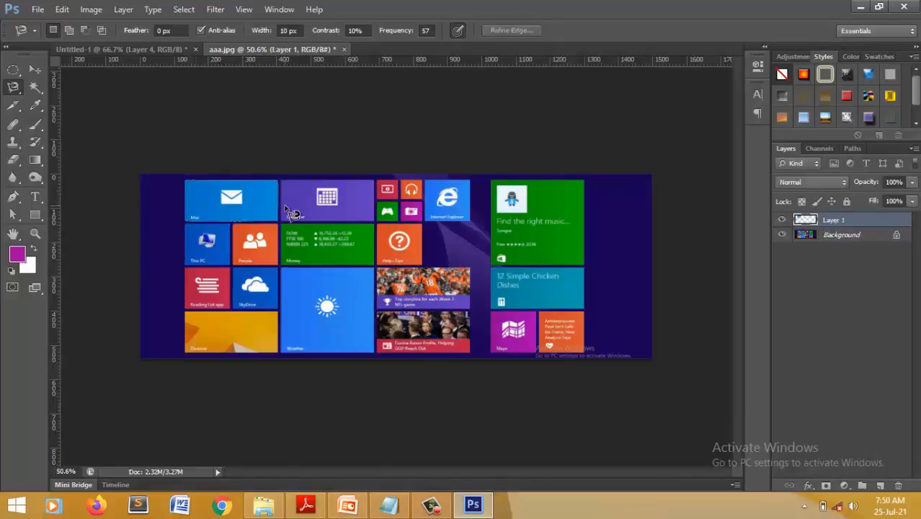
- Move the magnetic-lasso copy of the Mail tile left with the Move tool, and delete its layer
{"action": "key", "text": "v"}
{"action": "key", "text": "shift+Left"}
{"action": "key", "text": "shift+Left"}
{"action": "key", "text": "shift+Left"}
{"action": "key", "text": "shift+Left"}
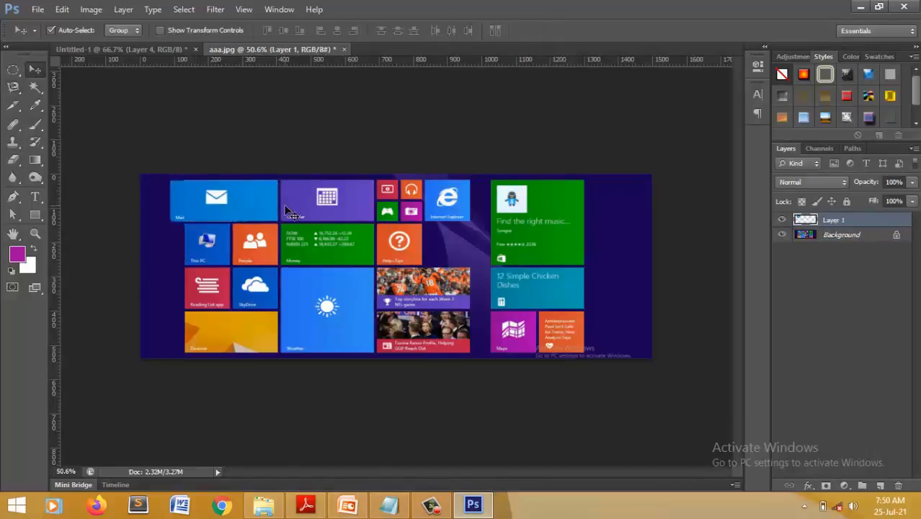
{"action": "key", "text": "shift+Left"}
{"action": "key", "text": "shift+Left"}
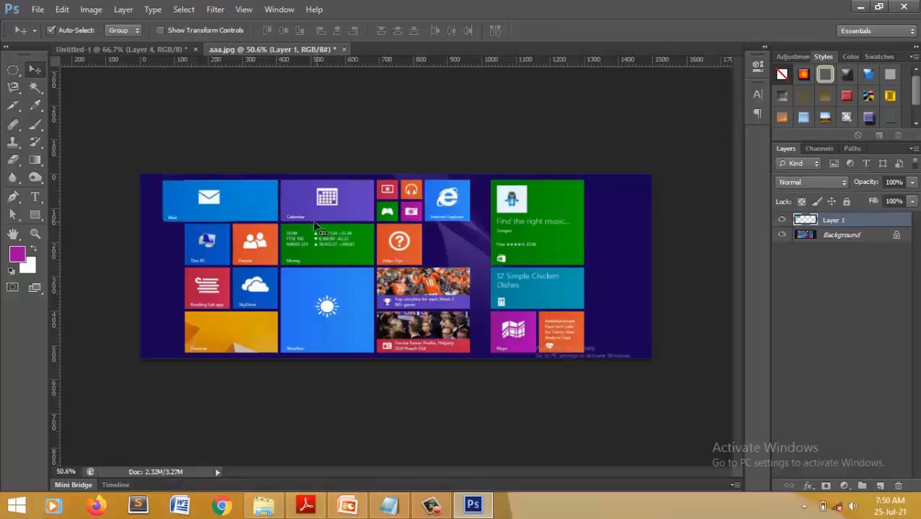
{"action": "key", "text": "Delete"}
{"action": "key", "text": "m"}
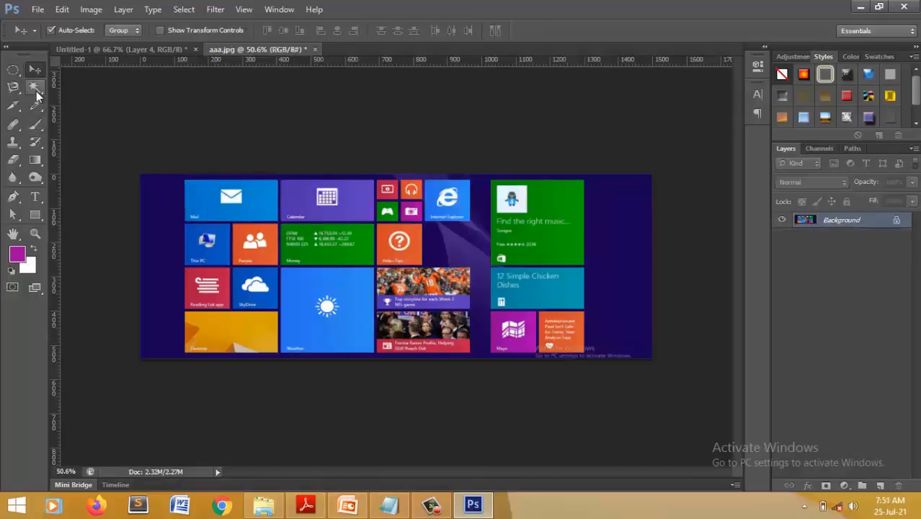
- Select the whole Mail tile with the Quick Selection Tool
{"action": "left_click_drag", "start_coordinate": [34, 87], "coordinate": [46, 88]}
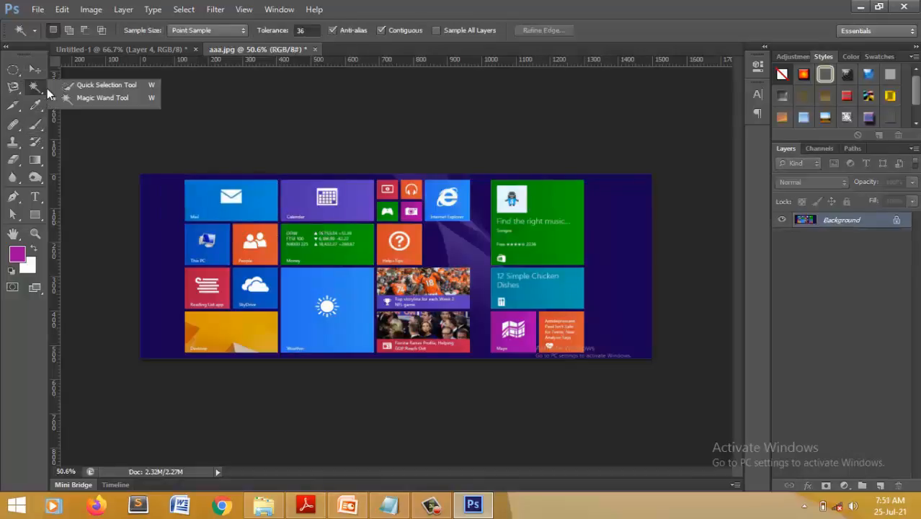
{"action": "left_click", "coordinate": [108, 88]}
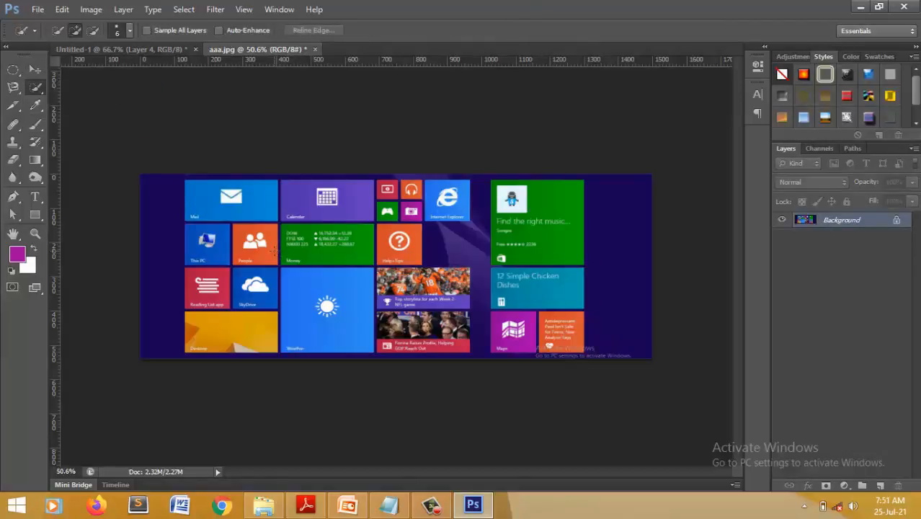
{"action": "left_click_drag", "start_coordinate": [35, 88], "coordinate": [111, 92]}
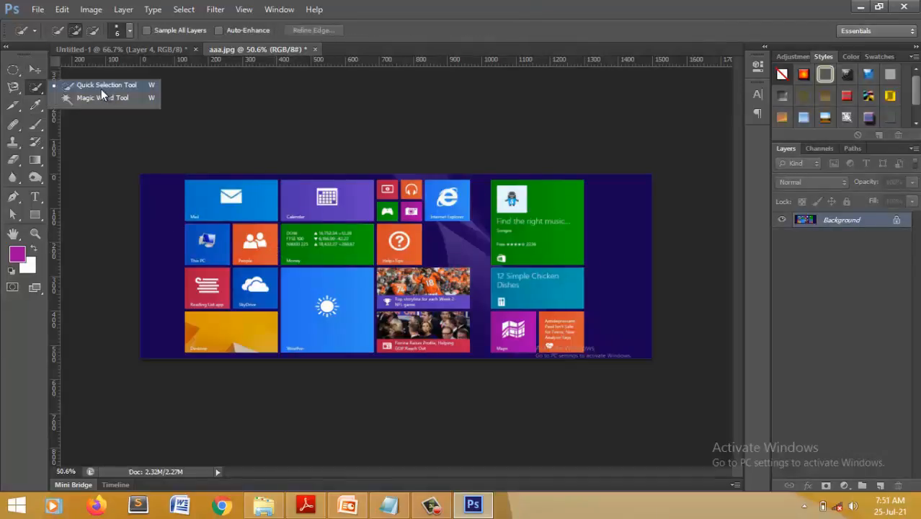
{"action": "left_click", "coordinate": [102, 89]}
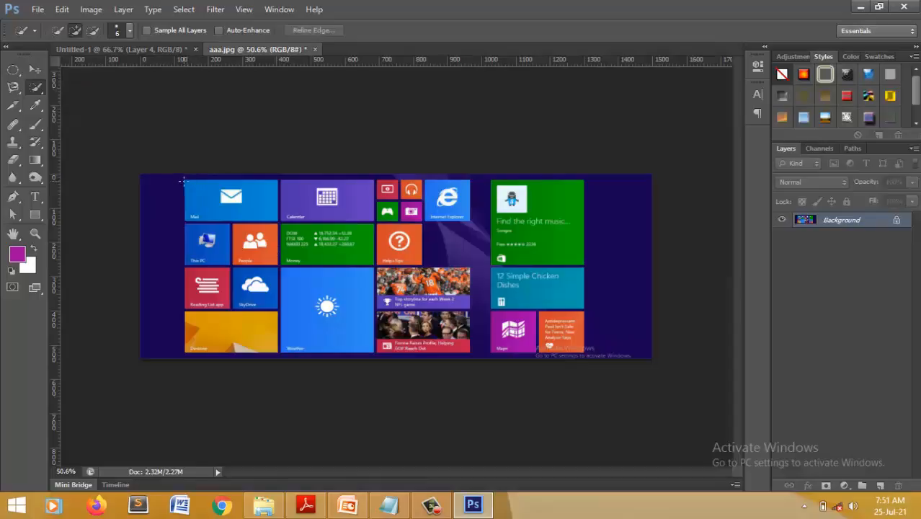
{"action": "left_click", "coordinate": [186, 186]}
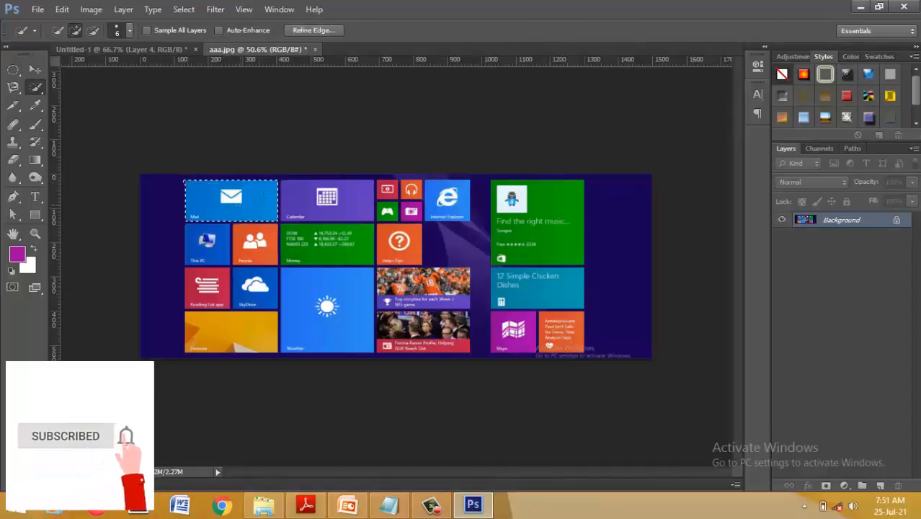
- Add the Calendar and People tiles to the Mail tile selection with the Quick Selection Tool and copy the selection onto a new layer
{"action": "left_click", "coordinate": [289, 192]}
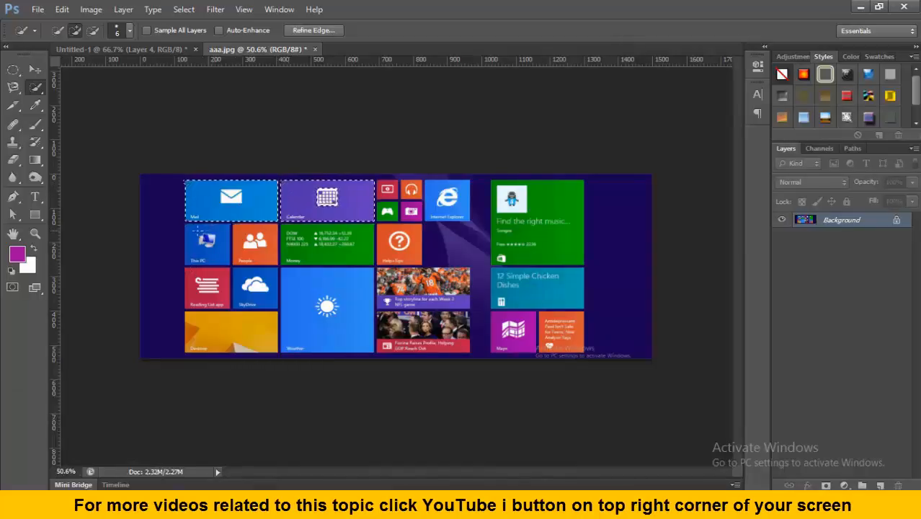
{"action": "left_click", "coordinate": [245, 238]}
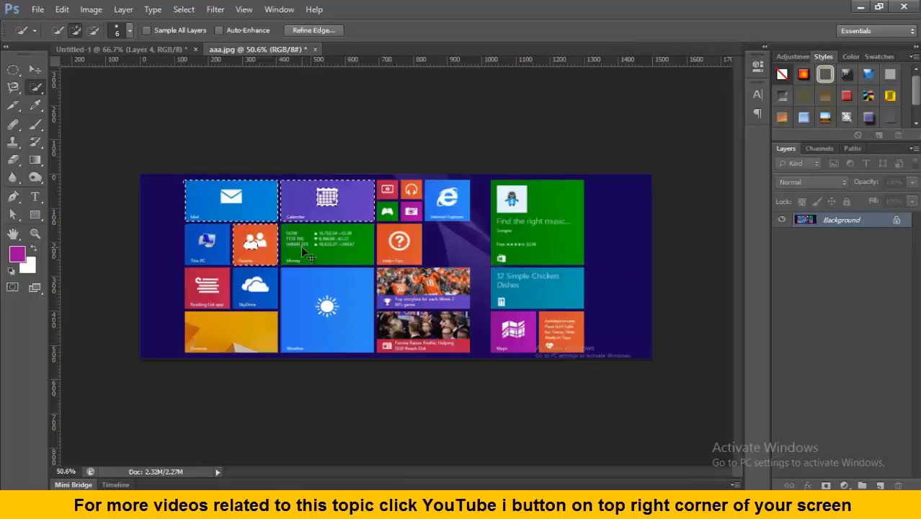
{"action": "key", "text": "ctrl+j"}
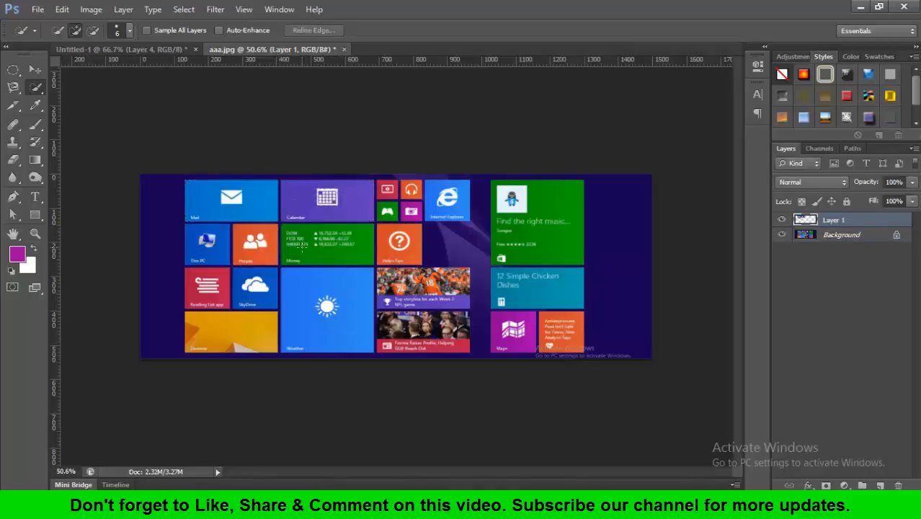
- Nudge the copied Mail, Calendar and People tiles left with the Move tool, uncovering the originals behind them
{"action": "key", "text": "v"}
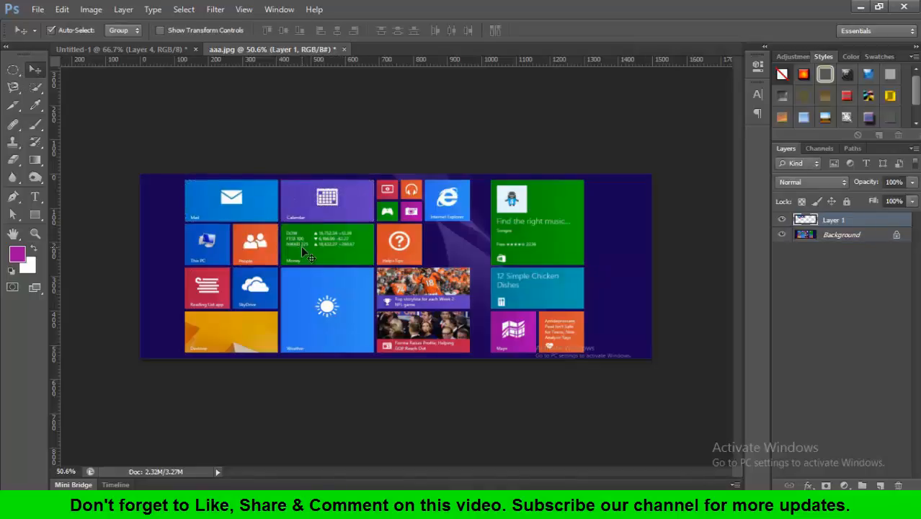
{"action": "key", "text": "Left"}
{"action": "key", "text": "Left"}
{"action": "key", "text": "Left"}
{"action": "key", "text": "Left"}
{"action": "key", "text": "Left"}
{"action": "key", "text": "Left"}
{"action": "key", "text": "Left"}
{"action": "key", "text": "Left"}
{"action": "key", "text": "Left"}
{"action": "key", "text": "Left"}
{"action": "key", "text": "Left"}
{"action": "key", "text": "Left"}
{"action": "key", "text": "Left"}
{"action": "key", "text": "Left"}
{"action": "key", "text": "Left"}
{"action": "key", "text": "Left"}
{"action": "key", "text": "Left"}
{"action": "key", "text": "Left"}
{"action": "key", "text": "Left"}
{"action": "key", "text": "Left"}
{"action": "key", "text": "Left"}
{"action": "key", "text": "Left"}
{"action": "key", "text": "Left"}
{"action": "key", "text": "Left"}
{"action": "key", "text": "Left"}
{"action": "key", "text": "Left"}
{"action": "key", "text": "Left"}
{"action": "key", "text": "Left"}
{"action": "key", "text": "Left"}
{"action": "key", "text": "Left"}
{"action": "key", "text": "Left"}
{"action": "key", "text": "Left"}
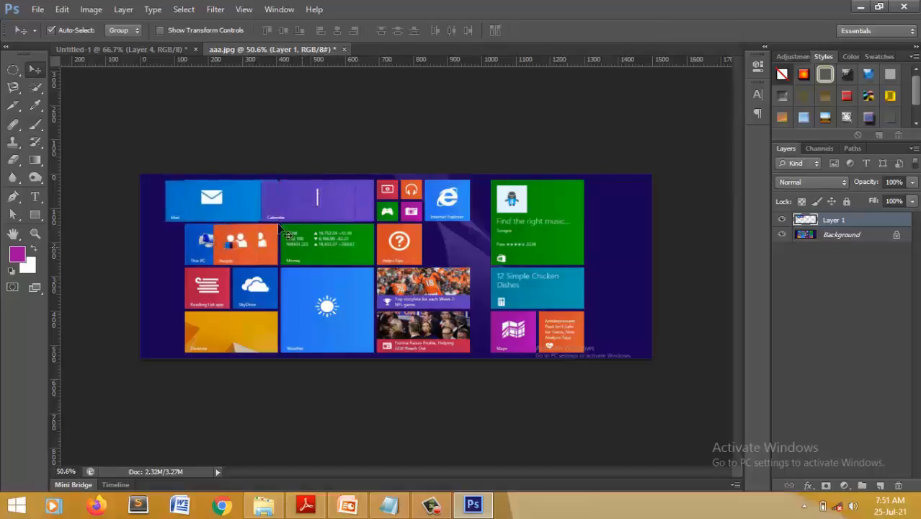
- Copy the three-tile cutout into Untitled-1 over the other cutouts, and delete its layer from aaa.jpg
{"action": "left_click_drag", "start_coordinate": [245, 220], "coordinate": [436, 215]}
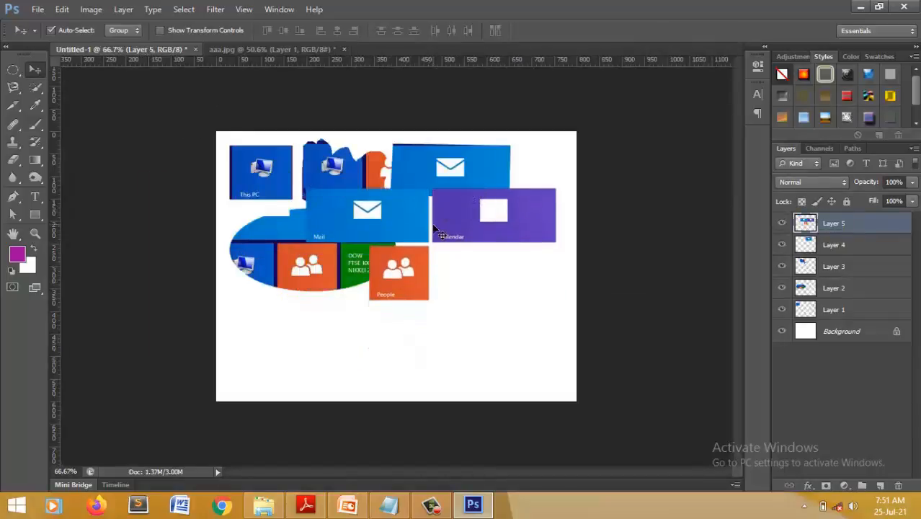
{"action": "left_click", "coordinate": [272, 49]}
{"action": "key", "text": "Delete"}
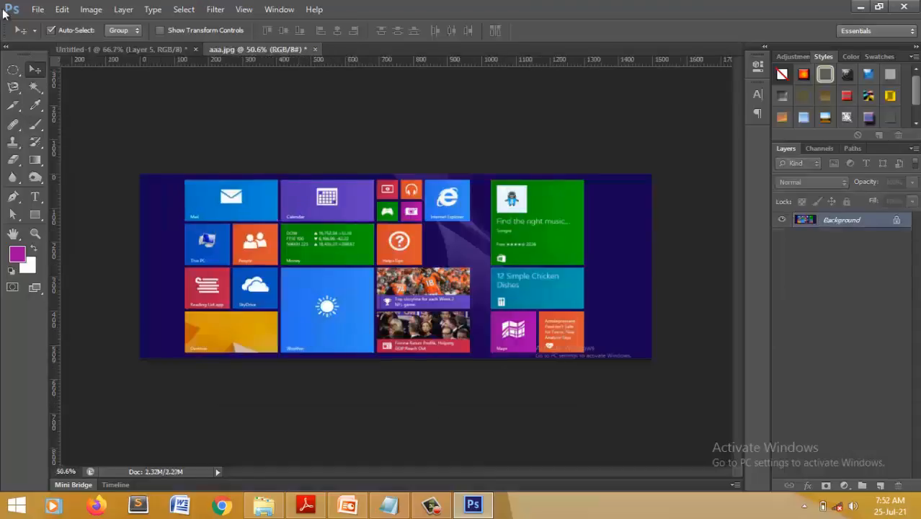
- Try cropping aaa.jpg with the Crop Tool at a 1 x 1 (Square) ratio, shrinking the crop box around the Calendar and Money tiles
{"action": "left_click", "coordinate": [13, 105]}
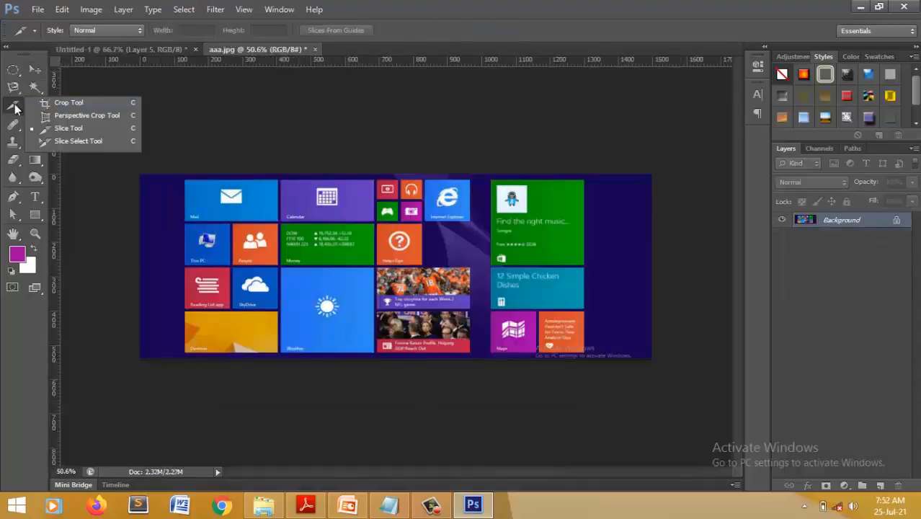
{"action": "left_click", "coordinate": [77, 106]}
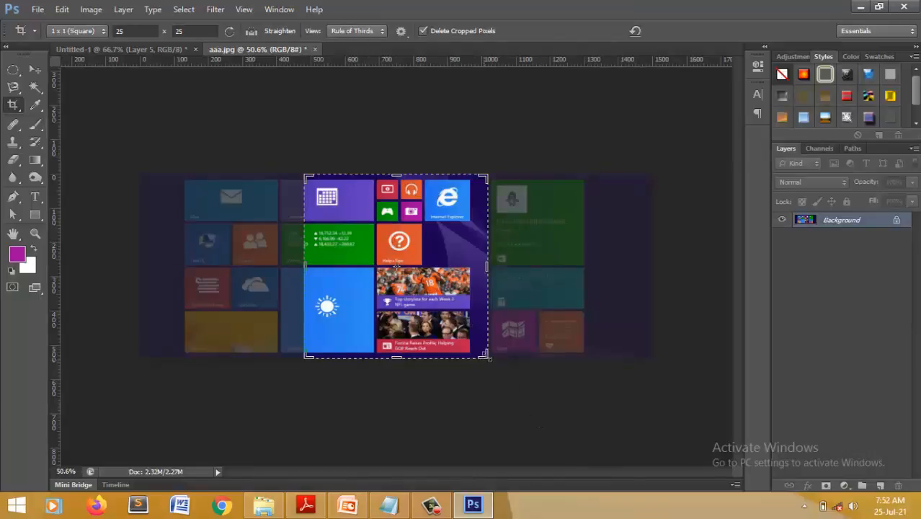
{"action": "mouse_move", "coordinate": [485, 354]}
{"action": "left_mouse_down"}
{"action": "mouse_move", "coordinate": [517, 395]}
{"action": "mouse_move", "coordinate": [467, 316]}
{"action": "mouse_move", "coordinate": [439, 315]}
{"action": "left_mouse_up"}
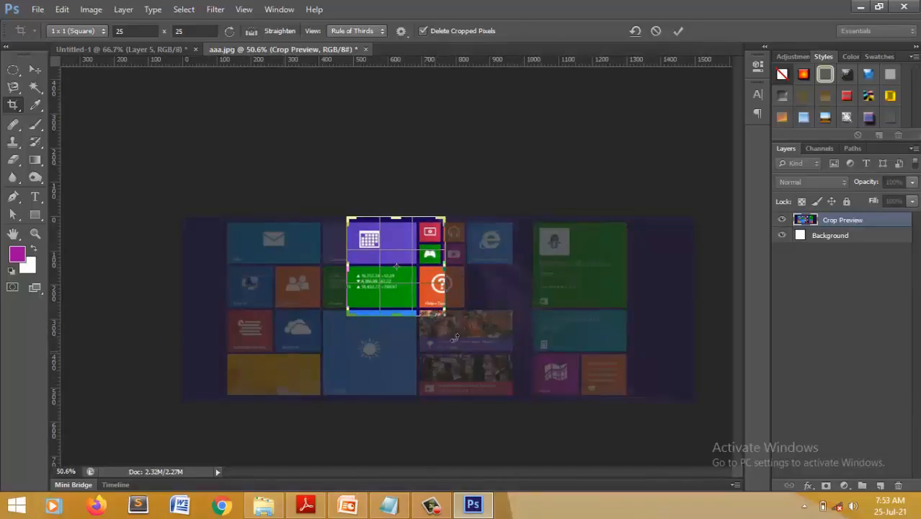
{"action": "mouse_move", "coordinate": [443, 349]}
{"action": "left_mouse_down"}
{"action": "mouse_move", "coordinate": [451, 317]}
{"action": "mouse_move", "coordinate": [442, 274]}
{"action": "left_mouse_up"}
{"action": "key", "text": "Return"}
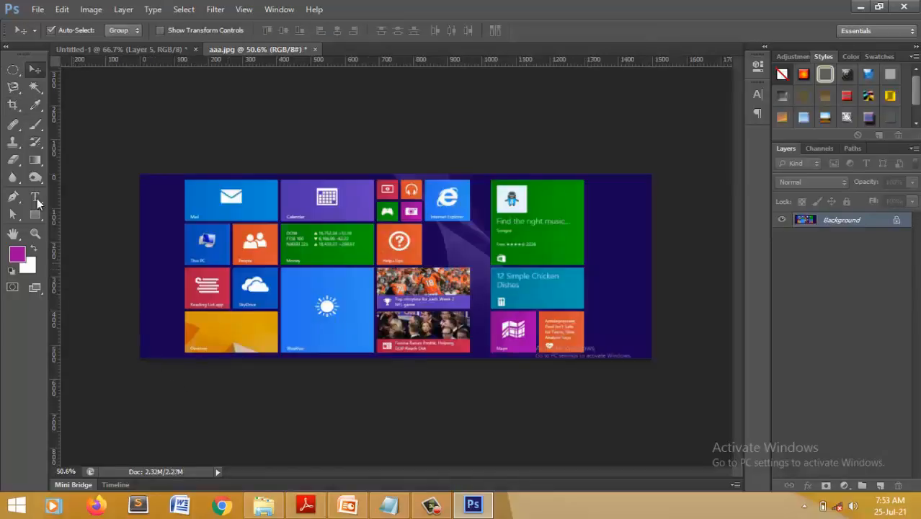
- Sample the orange of the Help+Tips tile as the foreground color with the Eyedropper Tool
{"action": "right_click", "coordinate": [35, 105]}
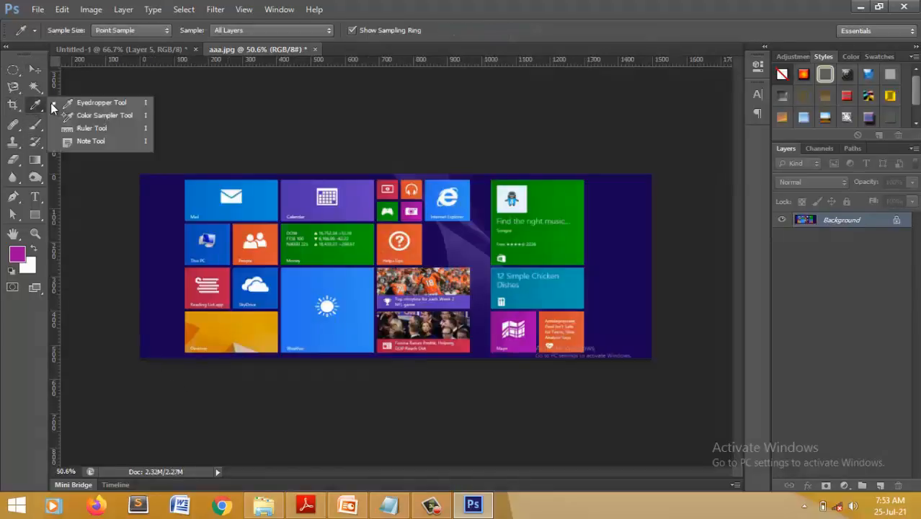
{"action": "left_click", "coordinate": [103, 105]}
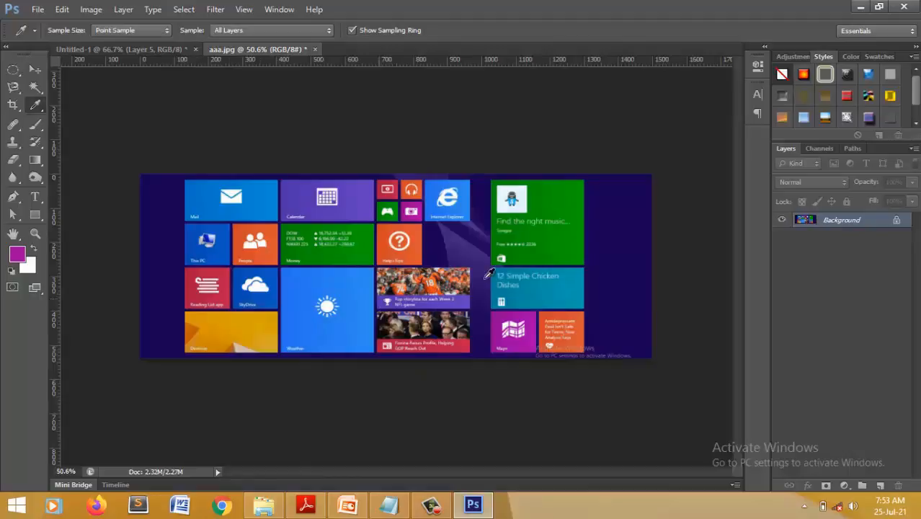
{"action": "left_click", "coordinate": [416, 227]}
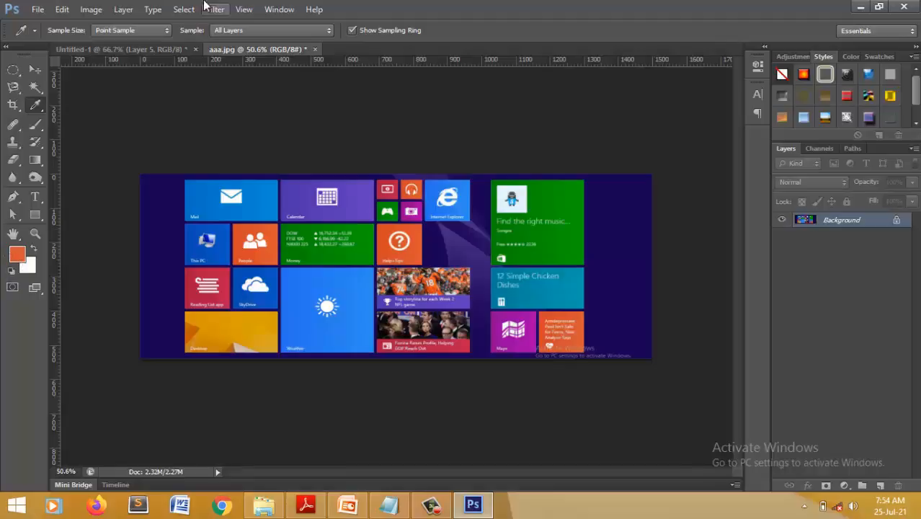
- Draw an orange rectangle of about 173 x 113 px with the Rectangle Tool below the oval cutout in Untitled-1
{"action": "left_click", "coordinate": [166, 50]}
{"action": "left_click", "coordinate": [39, 216]}
{"action": "left_click", "coordinate": [98, 212]}
{"action": "left_click_drag", "start_coordinate": [268, 306], "coordinate": [346, 356]}
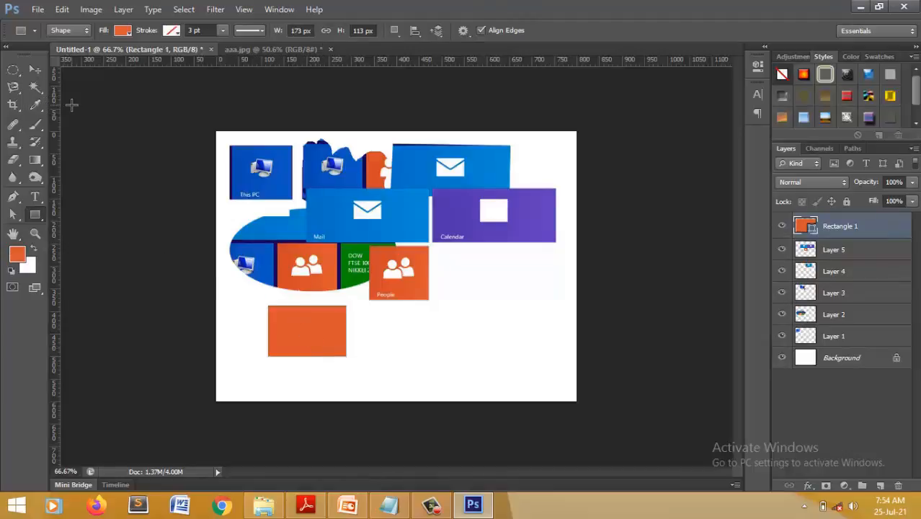
- Switch to the portrait photo and choose the Healing Brush Tool for retouching the face
{"action": "key", "text": "s"}
{"action": "left_click", "coordinate": [270, 49]}
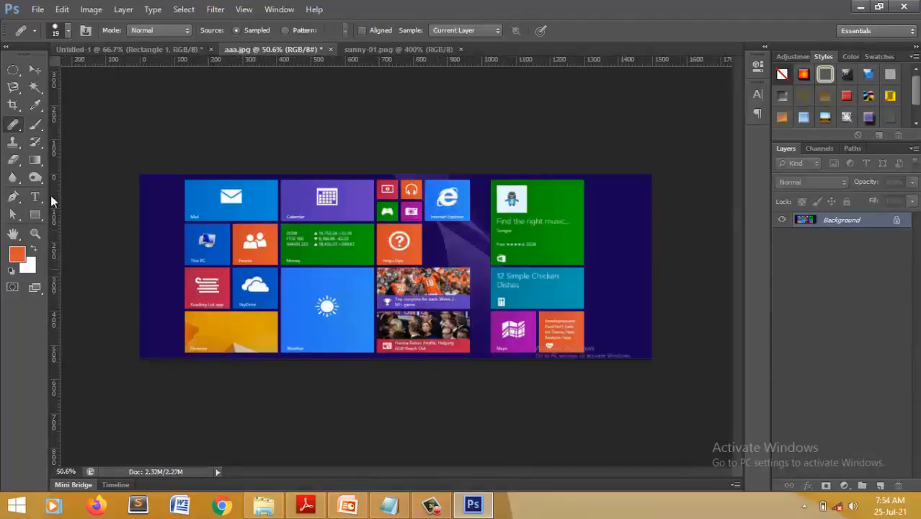
{"action": "right_click", "coordinate": [14, 126]}
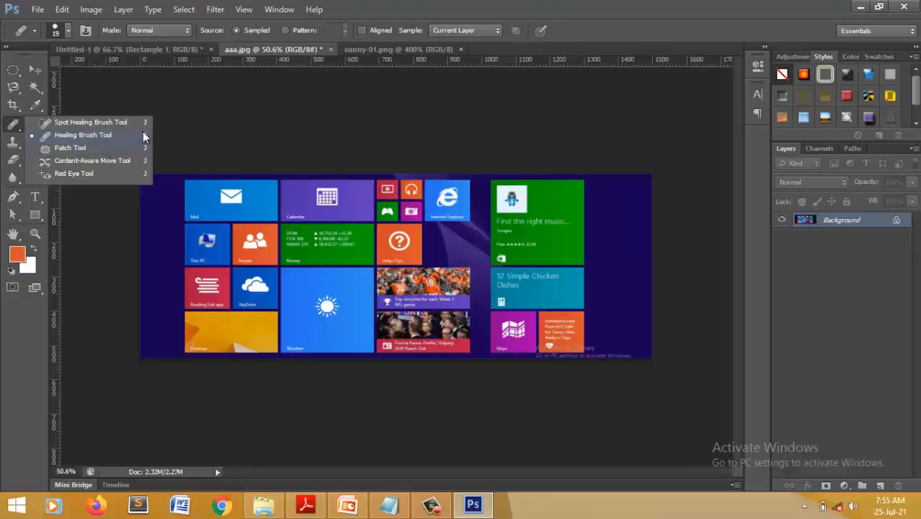
{"action": "left_click", "coordinate": [394, 50]}
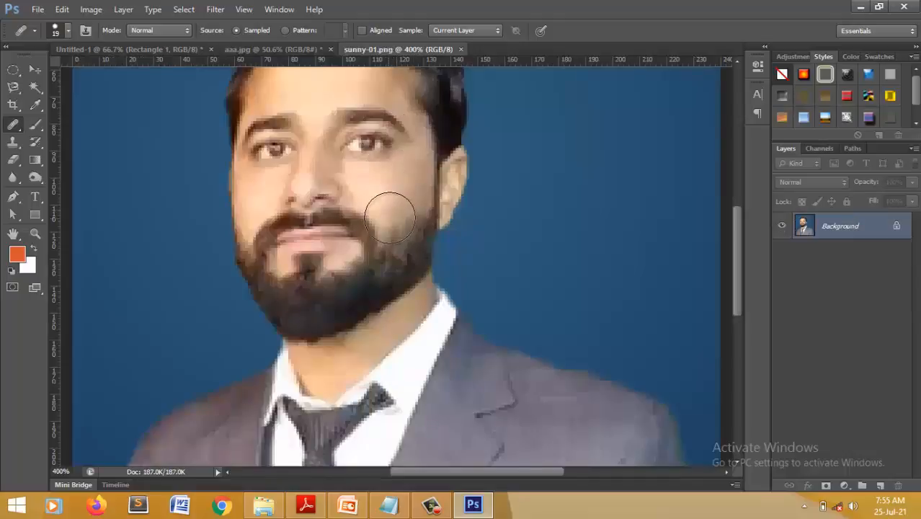
{"action": "scroll", "coordinate": [390, 217], "scroll_direction": "down", "scroll_amount": 1}
{"action": "key", "text": "ctrl+minus"}
{"action": "key", "text": "ctrl+minus"}
{"action": "key", "text": "ctrl+plus"}
{"action": "key", "text": "ctrl+plus"}
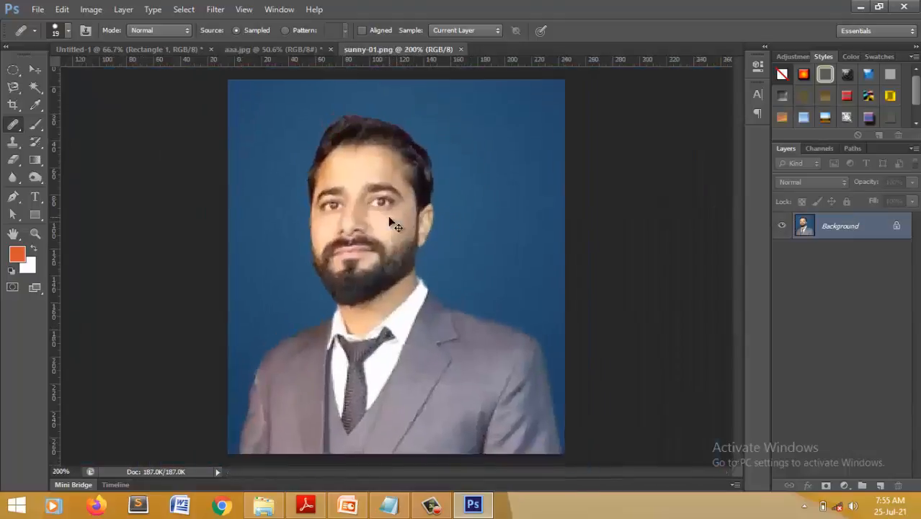
{"action": "key", "text": "ctrl+plus"}
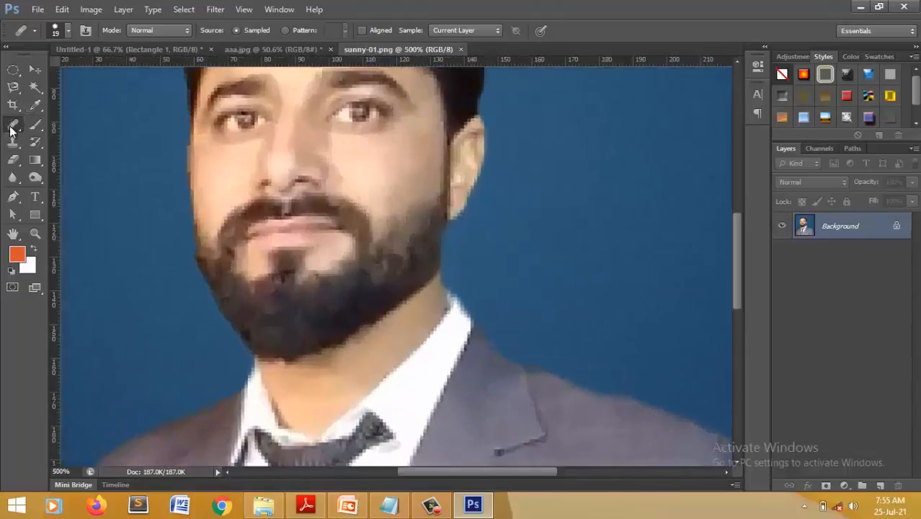
{"action": "right_click", "coordinate": [13, 126]}
{"action": "left_click", "coordinate": [113, 134]}
{"action": "right_click", "coordinate": [236, 166]}
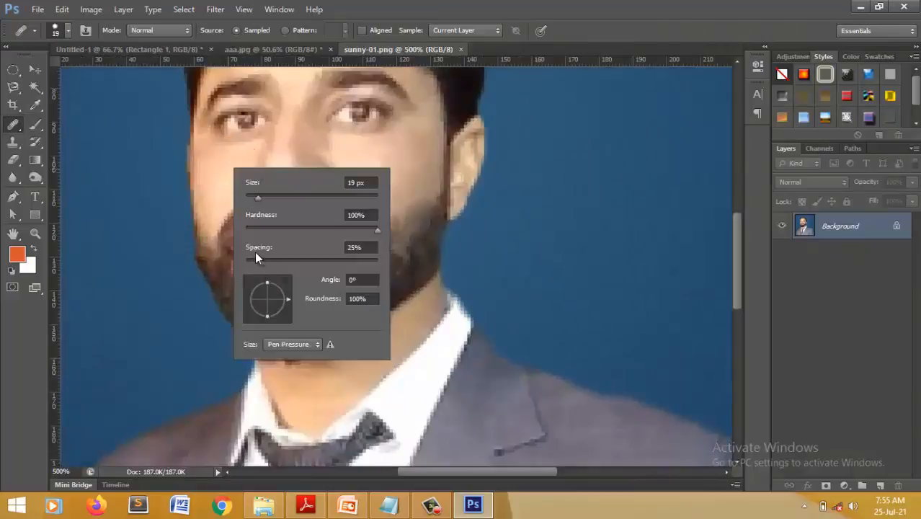
{"action": "left_click_drag", "start_coordinate": [257, 196], "coordinate": [248, 197]}
{"action": "left_click_drag", "start_coordinate": [376, 230], "coordinate": [342, 231]}
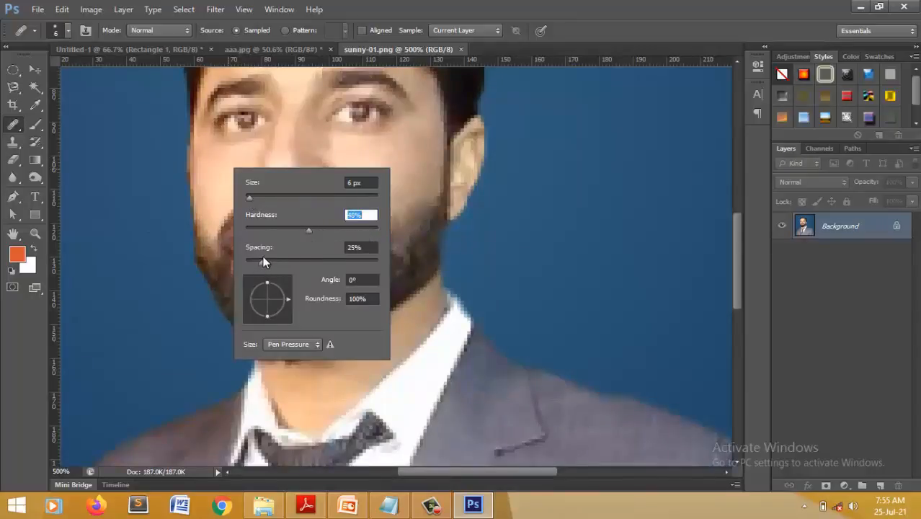
{"action": "key", "text": "Escape"}
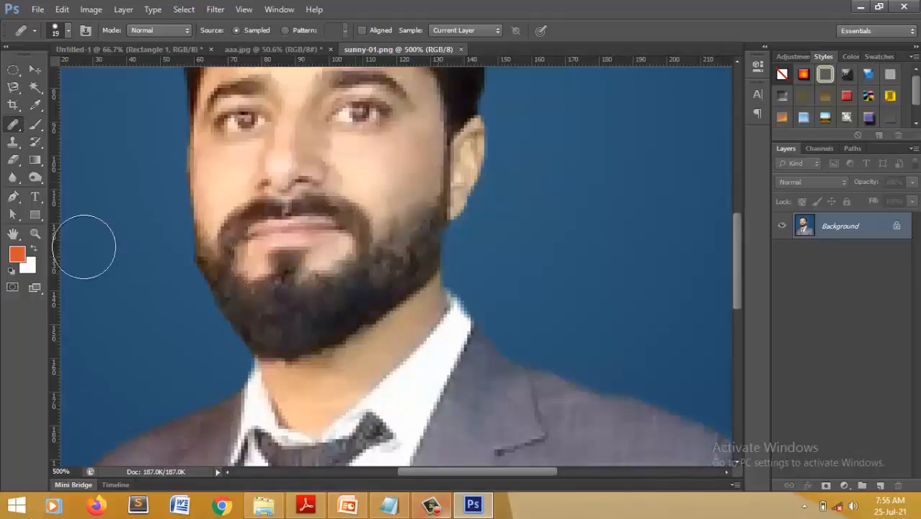
- Sample the skin of one cheek with the Healing Brush Tool and paint it over the opposite cheek
{"action": "left_click", "coordinate": [223, 169], "text": "alt"}
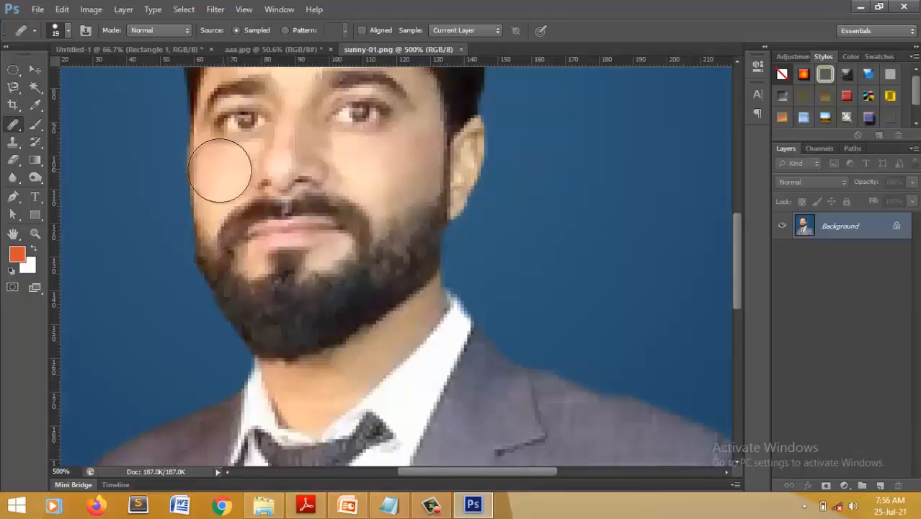
{"action": "left_click", "coordinate": [388, 167]}
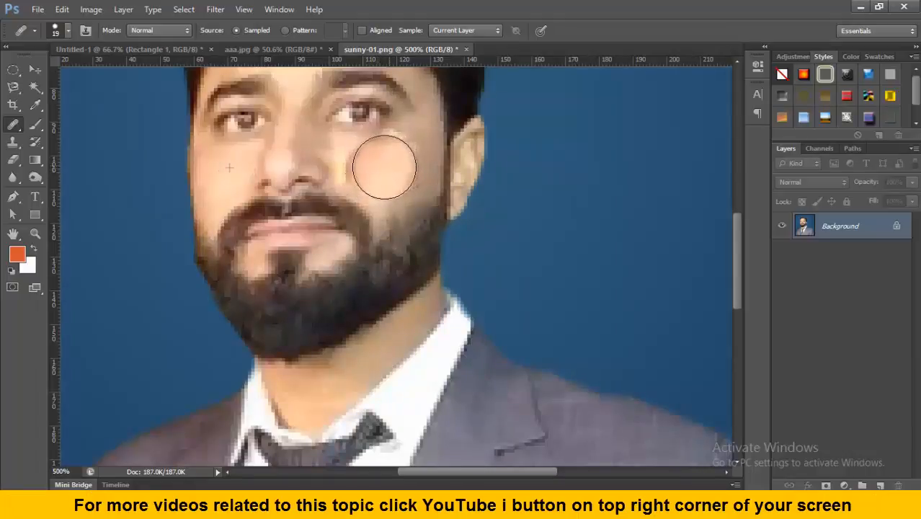
{"action": "left_click_drag", "start_coordinate": [386, 164], "coordinate": [384, 165]}
{"action": "key", "text": "ctrl+minus"}
{"action": "key", "text": "ctrl+minus"}
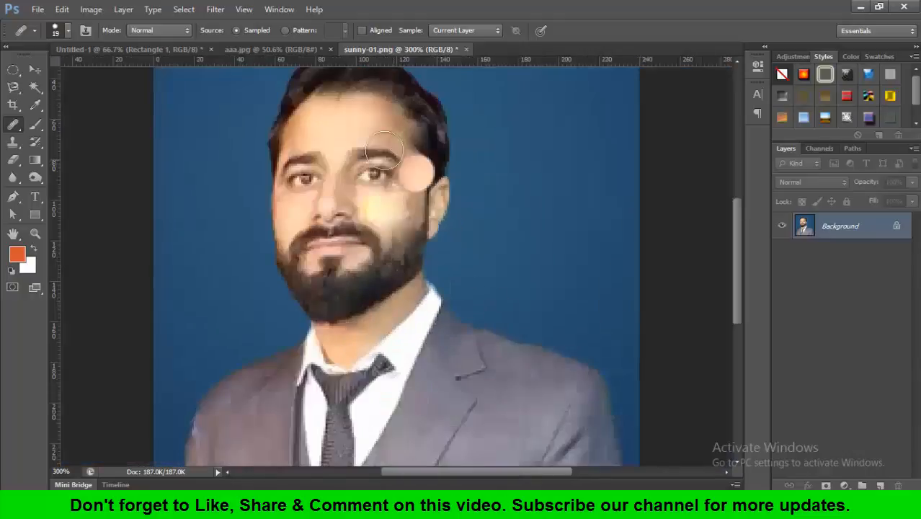
{"action": "left_click", "coordinate": [384, 207]}
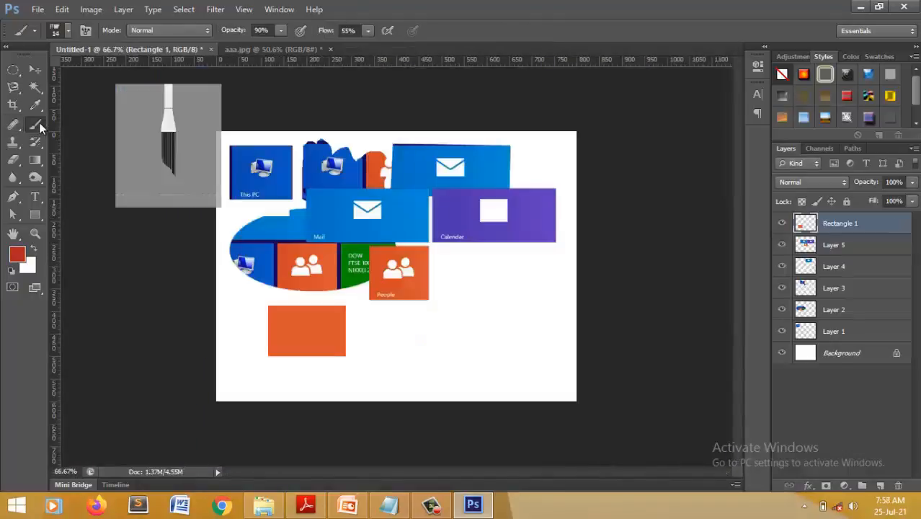
- Paint a red zigzag scribble below the Calendar tile in Untitled-1 with the Brush Tool, using the soft round 21 px preset
{"action": "left_click", "coordinate": [39, 122]}
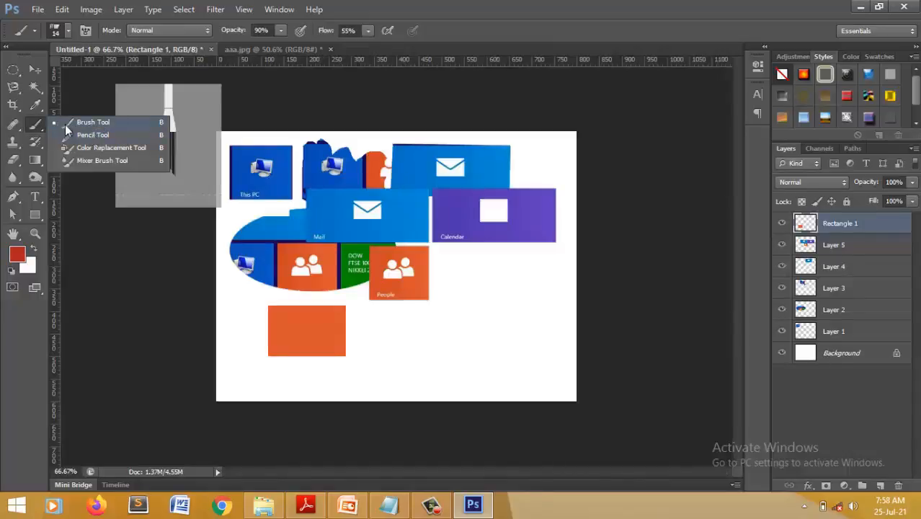
{"action": "left_click", "coordinate": [80, 124]}
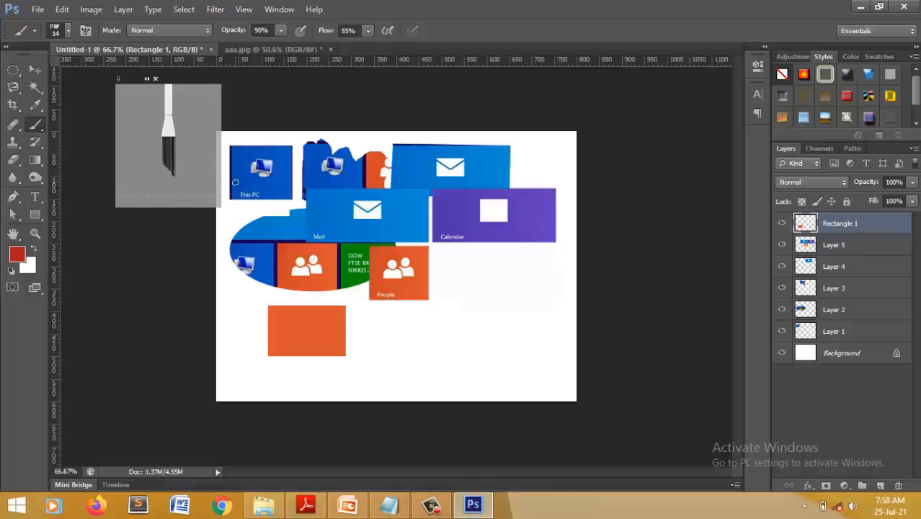
{"action": "right_click", "coordinate": [467, 268]}
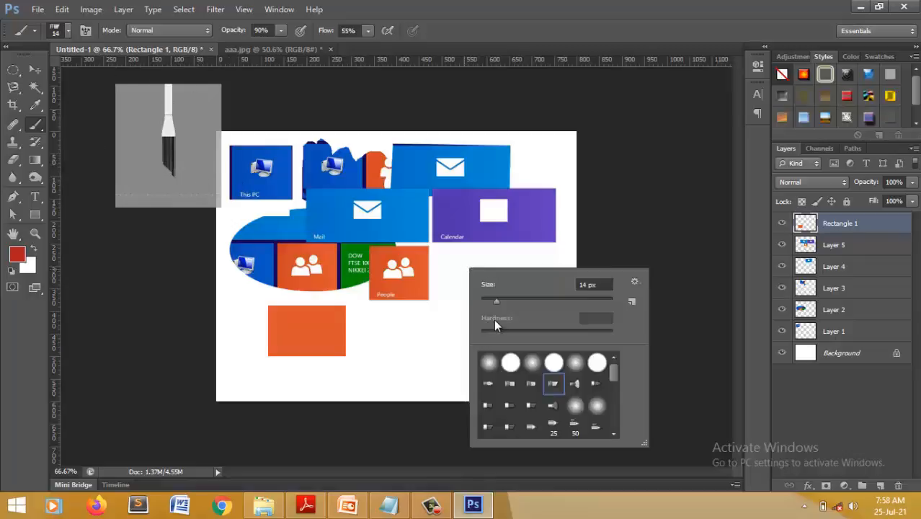
{"action": "left_click_drag", "start_coordinate": [496, 298], "coordinate": [505, 299]}
{"action": "left_click", "coordinate": [533, 364]}
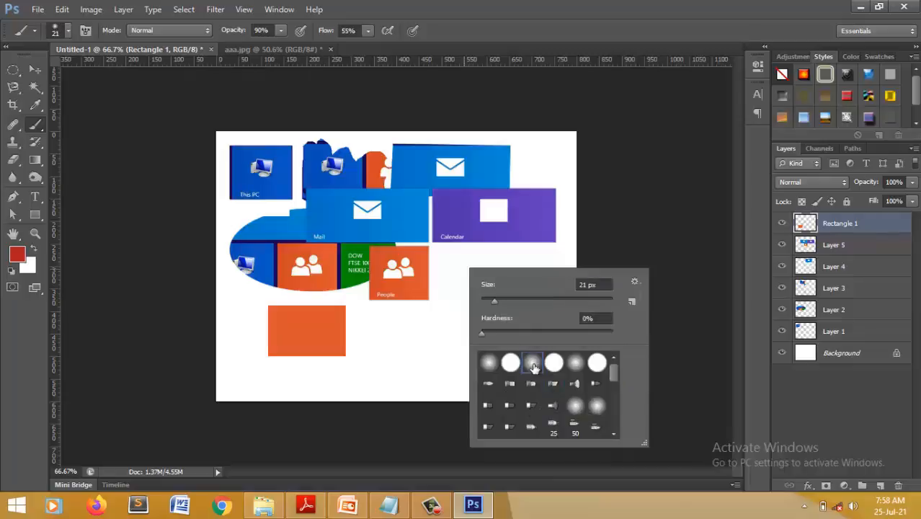
{"action": "left_click", "coordinate": [448, 302]}
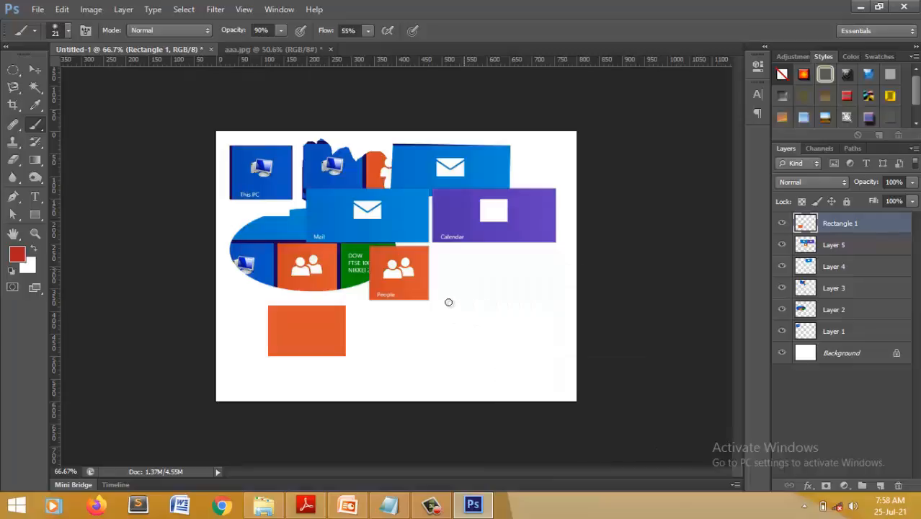
{"action": "mouse_move", "coordinate": [447, 280]}
{"action": "left_mouse_down"}
{"action": "mouse_move", "coordinate": [464, 297]}
{"action": "mouse_move", "coordinate": [464, 315]}
{"action": "mouse_move", "coordinate": [463, 278]}
{"action": "mouse_move", "coordinate": [463, 333]}
{"action": "mouse_move", "coordinate": [469, 289]}
{"action": "mouse_move", "coordinate": [470, 328]}
{"action": "mouse_move", "coordinate": [485, 262]}
{"action": "mouse_move", "coordinate": [487, 333]}
{"action": "mouse_move", "coordinate": [497, 279]}
{"action": "mouse_move", "coordinate": [505, 320]}
{"action": "mouse_move", "coordinate": [504, 276]}
{"action": "mouse_move", "coordinate": [509, 340]}
{"action": "mouse_move", "coordinate": [508, 320]}
{"action": "left_mouse_up"}
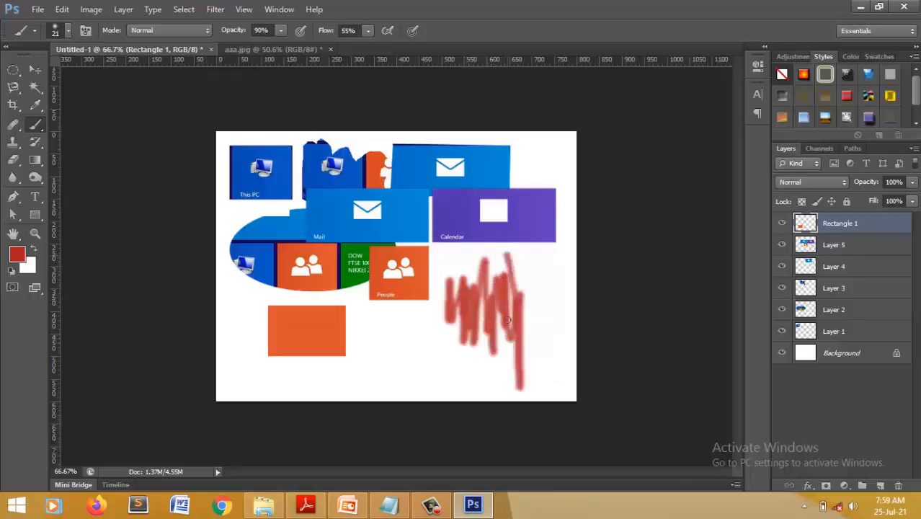
- Clone the red scribble with the Clone Stamp Tool beside the orange rectangle and into the canvas's lower-left corner
{"action": "left_click", "coordinate": [13, 141]}
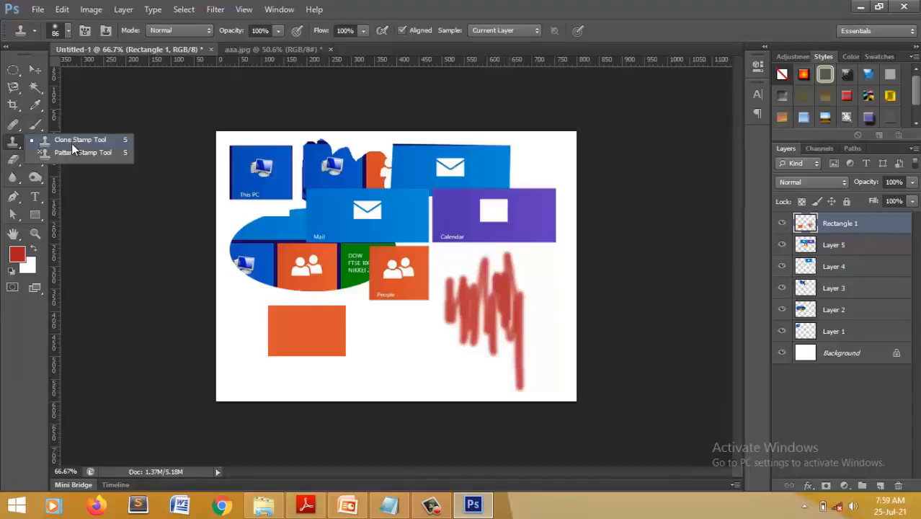
{"action": "left_click", "coordinate": [72, 142]}
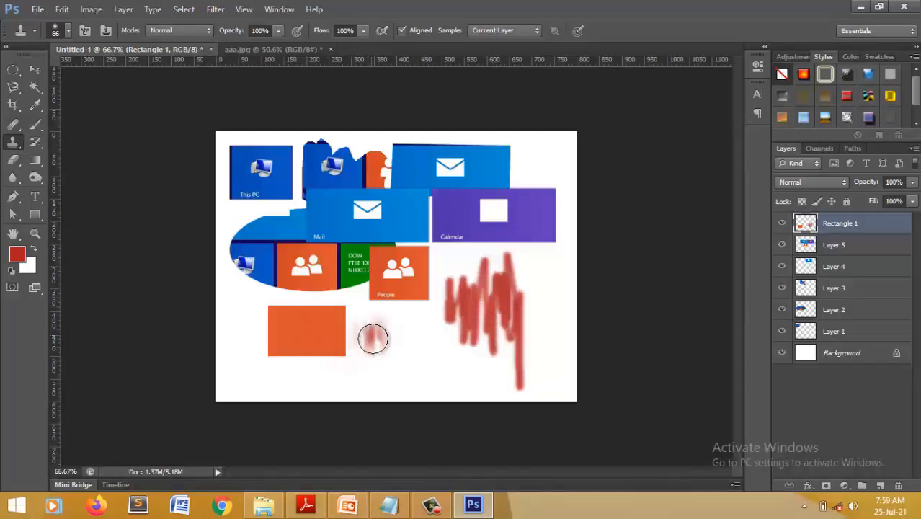
{"action": "mouse_move", "coordinate": [373, 341]}
{"action": "left_mouse_down"}
{"action": "mouse_move", "coordinate": [388, 359]}
{"action": "mouse_move", "coordinate": [374, 357]}
{"action": "mouse_move", "coordinate": [373, 337]}
{"action": "mouse_move", "coordinate": [389, 356]}
{"action": "mouse_move", "coordinate": [375, 362]}
{"action": "mouse_move", "coordinate": [373, 344]}
{"action": "mouse_move", "coordinate": [385, 337]}
{"action": "mouse_move", "coordinate": [375, 340]}
{"action": "mouse_move", "coordinate": [385, 336]}
{"action": "mouse_move", "coordinate": [387, 360]}
{"action": "mouse_move", "coordinate": [368, 364]}
{"action": "mouse_move", "coordinate": [367, 346]}
{"action": "mouse_move", "coordinate": [375, 333]}
{"action": "mouse_move", "coordinate": [396, 355]}
{"action": "mouse_move", "coordinate": [392, 374]}
{"action": "mouse_move", "coordinate": [379, 377]}
{"action": "mouse_move", "coordinate": [392, 367]}
{"action": "mouse_move", "coordinate": [377, 344]}
{"action": "mouse_move", "coordinate": [384, 332]}
{"action": "mouse_move", "coordinate": [400, 356]}
{"action": "mouse_move", "coordinate": [393, 365]}
{"action": "mouse_move", "coordinate": [372, 354]}
{"action": "mouse_move", "coordinate": [382, 336]}
{"action": "mouse_move", "coordinate": [375, 360]}
{"action": "left_mouse_up"}
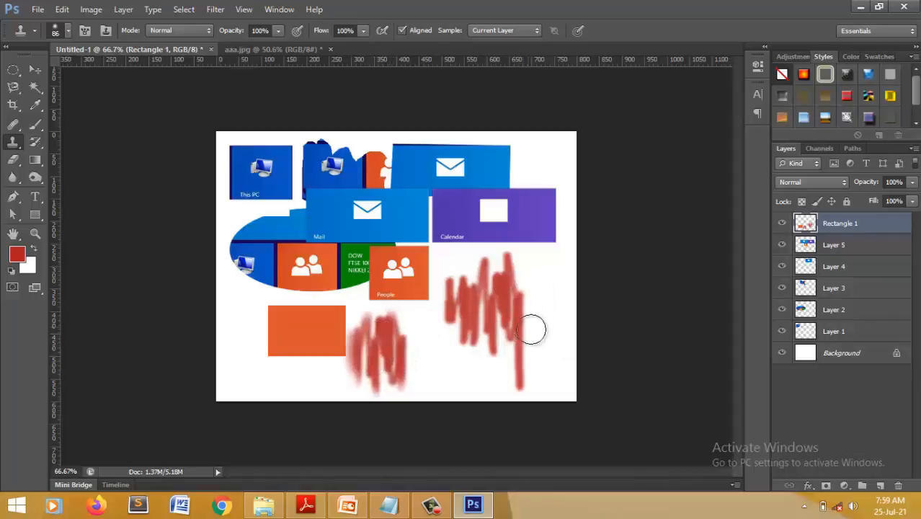
{"action": "mouse_move", "coordinate": [446, 362]}
{"action": "left_mouse_down"}
{"action": "mouse_move", "coordinate": [401, 348]}
{"action": "mouse_move", "coordinate": [395, 338]}
{"action": "mouse_move", "coordinate": [397, 376]}
{"action": "mouse_move", "coordinate": [399, 361]}
{"action": "mouse_move", "coordinate": [408, 390]}
{"action": "left_mouse_up"}
{"action": "mouse_move", "coordinate": [225, 360]}
{"action": "left_mouse_down"}
{"action": "mouse_move", "coordinate": [281, 387]}
{"action": "mouse_move", "coordinate": [258, 383]}
{"action": "mouse_move", "coordinate": [281, 384]}
{"action": "mouse_move", "coordinate": [268, 382]}
{"action": "left_mouse_up"}
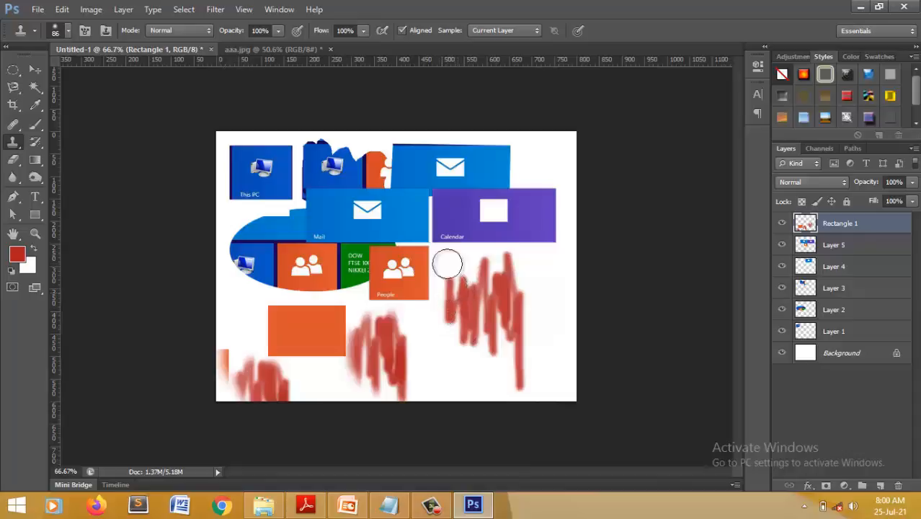
- Step back through the document's history to the state before the clone stamp strokes
{"action": "left_click", "coordinate": [279, 9]}
{"action": "left_click", "coordinate": [285, 203]}
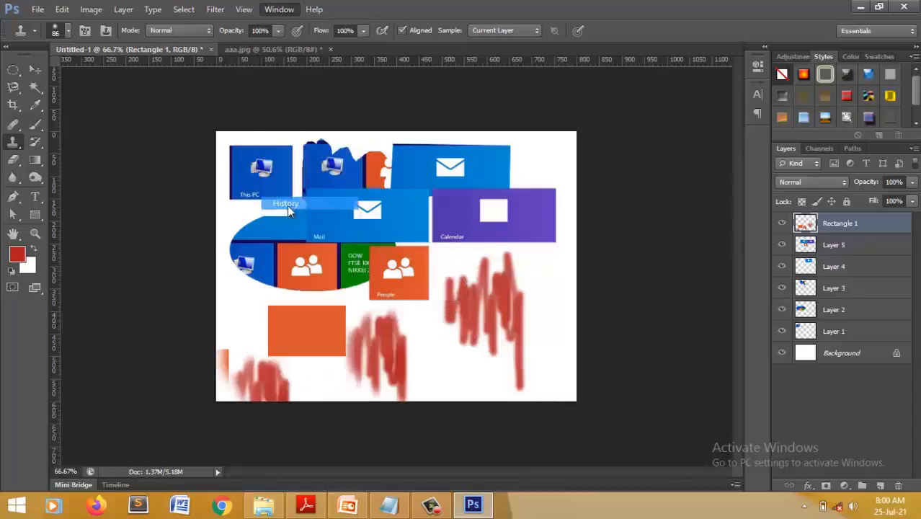
{"action": "left_click", "coordinate": [653, 203]}
{"action": "left_click", "coordinate": [657, 188]}
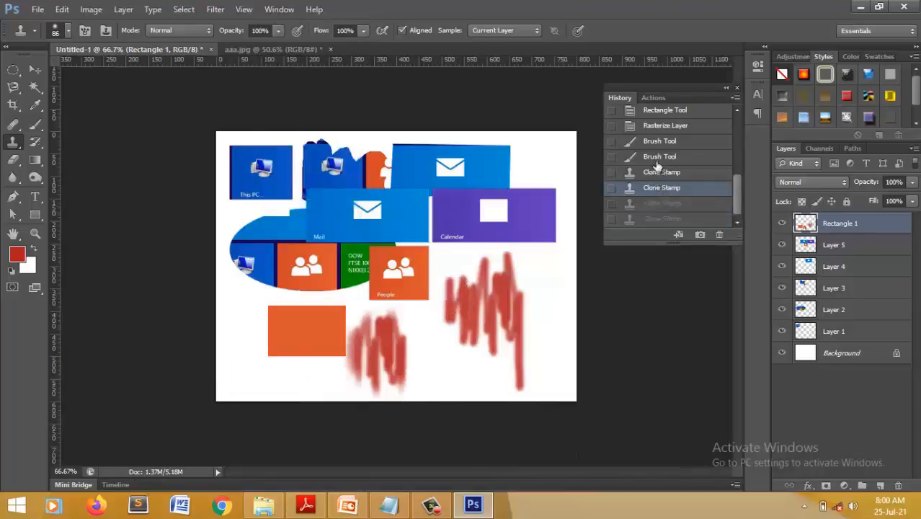
{"action": "left_click", "coordinate": [658, 172]}
{"action": "left_click", "coordinate": [656, 156]}
{"action": "left_click", "coordinate": [662, 125]}
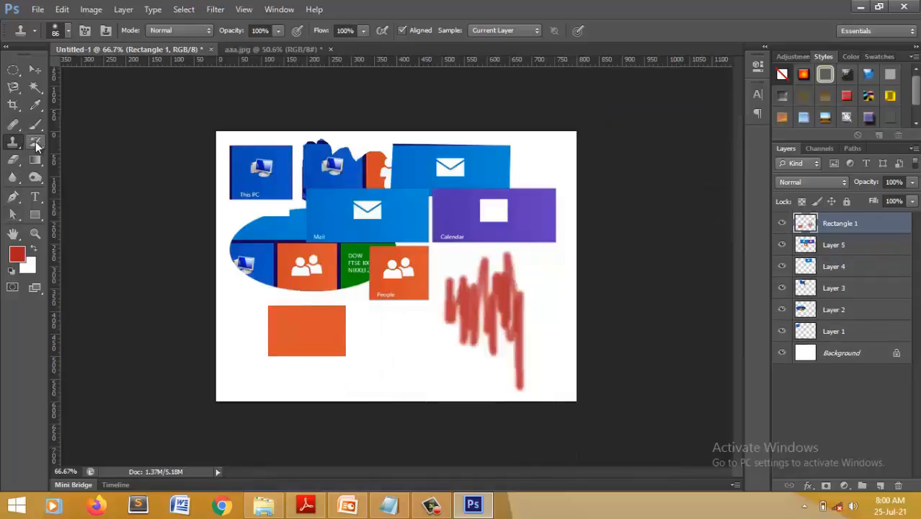
- Erase a strip along the left edge of the Money tile in aaa.jpg with the Eraser Tool
{"action": "right_click", "coordinate": [35, 142]}
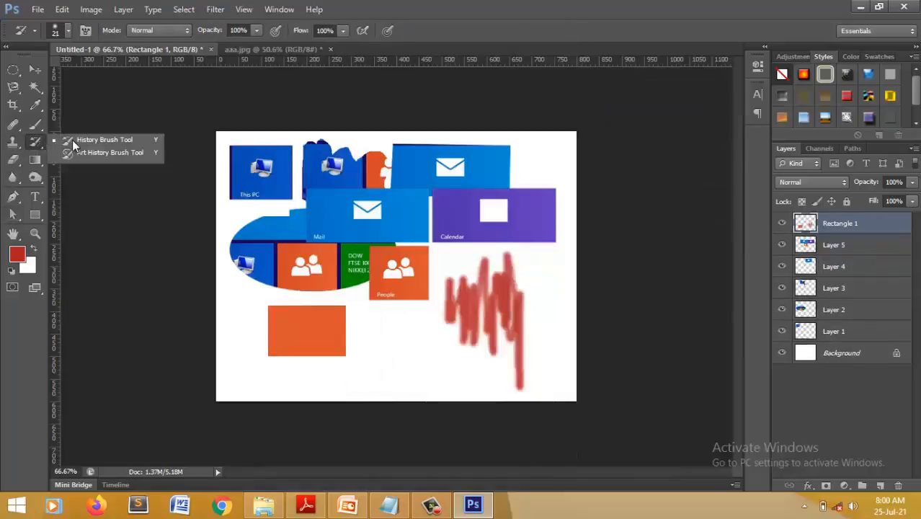
{"action": "right_click", "coordinate": [13, 159]}
{"action": "left_click", "coordinate": [55, 158]}
{"action": "left_click", "coordinate": [270, 49]}
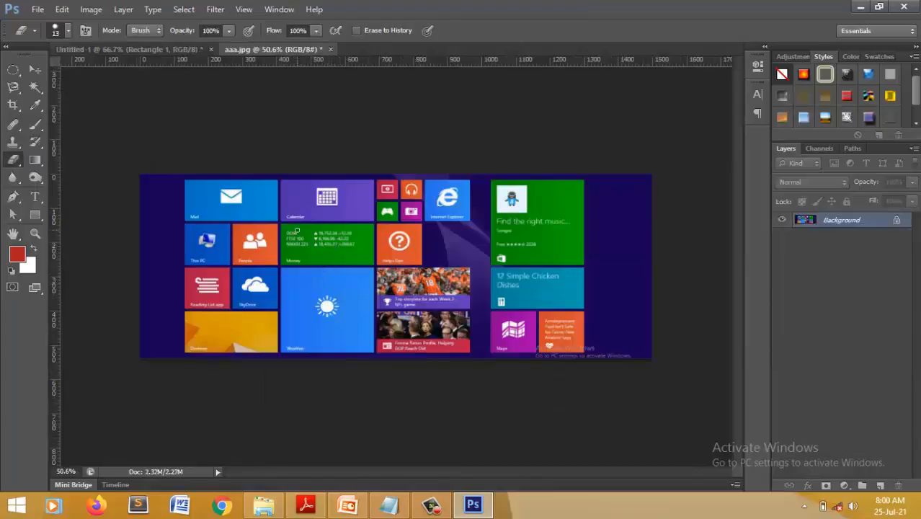
{"action": "mouse_move", "coordinate": [282, 225]}
{"action": "left_mouse_down"}
{"action": "mouse_move", "coordinate": [282, 259]}
{"action": "mouse_move", "coordinate": [290, 219]}
{"action": "left_mouse_up"}
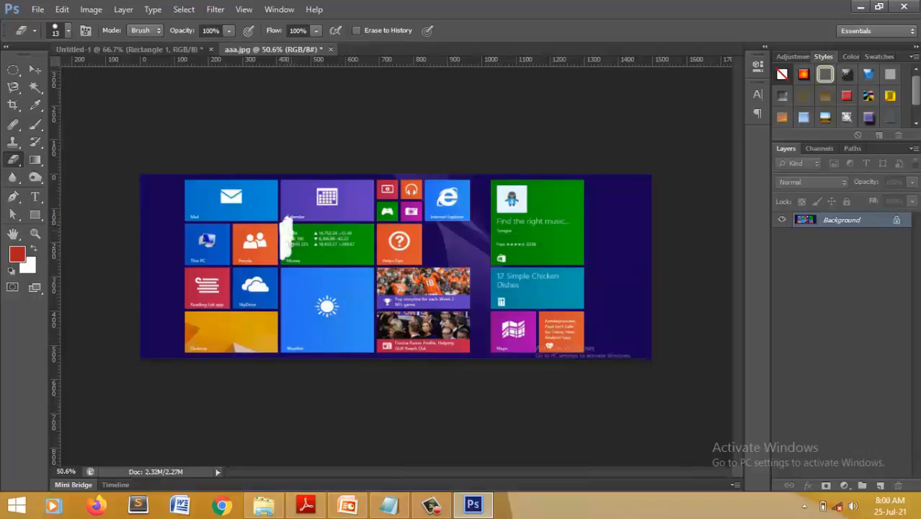
{"action": "mouse_move", "coordinate": [290, 220]}
{"action": "left_mouse_down"}
{"action": "mouse_move", "coordinate": [300, 248]}
{"action": "mouse_move", "coordinate": [297, 232]}
{"action": "mouse_move", "coordinate": [300, 272]}
{"action": "mouse_move", "coordinate": [299, 246]}
{"action": "left_mouse_up"}
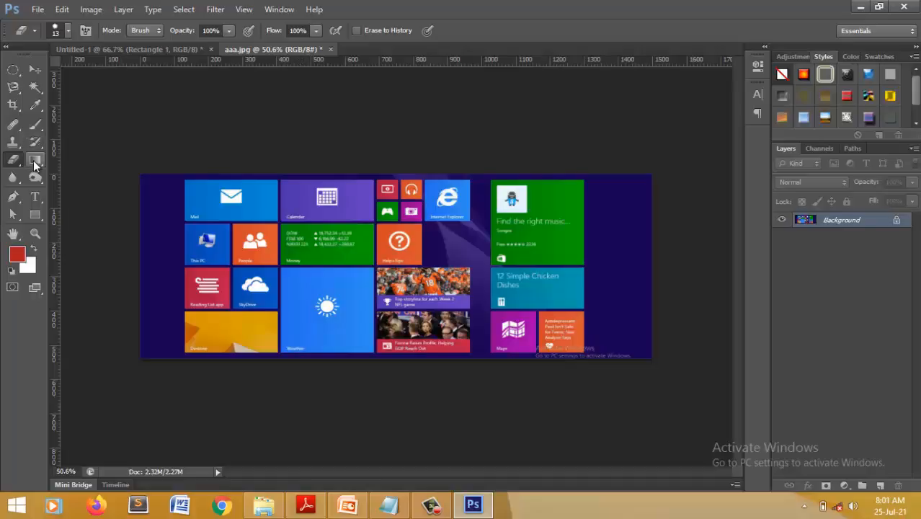
- Draw a tall, narrow elliptical selection on the empty purple background beside the green music tile in aaa.jpg
{"action": "left_click", "coordinate": [34, 162]}
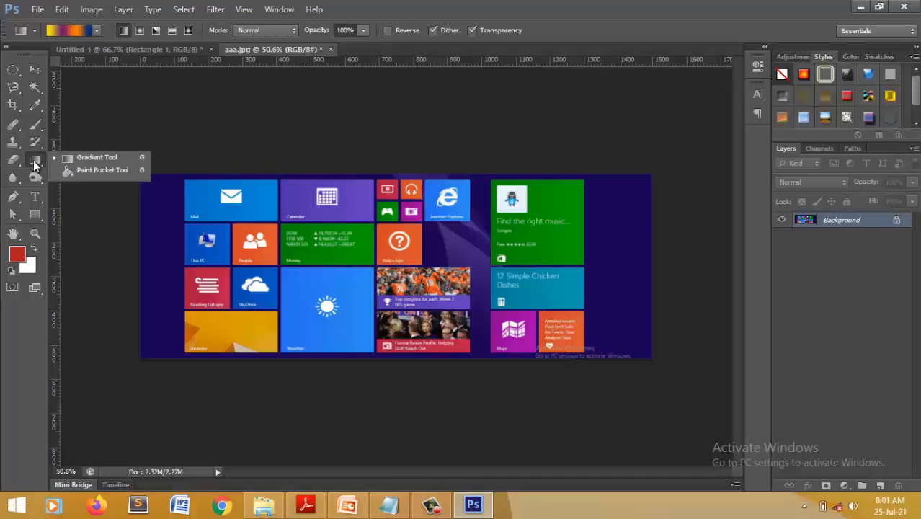
{"action": "left_click", "coordinate": [101, 158]}
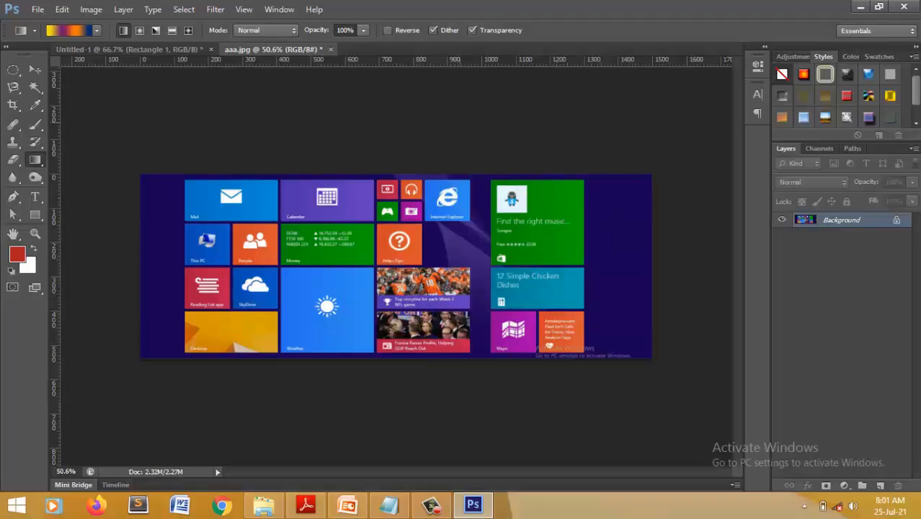
{"action": "left_click", "coordinate": [12, 72]}
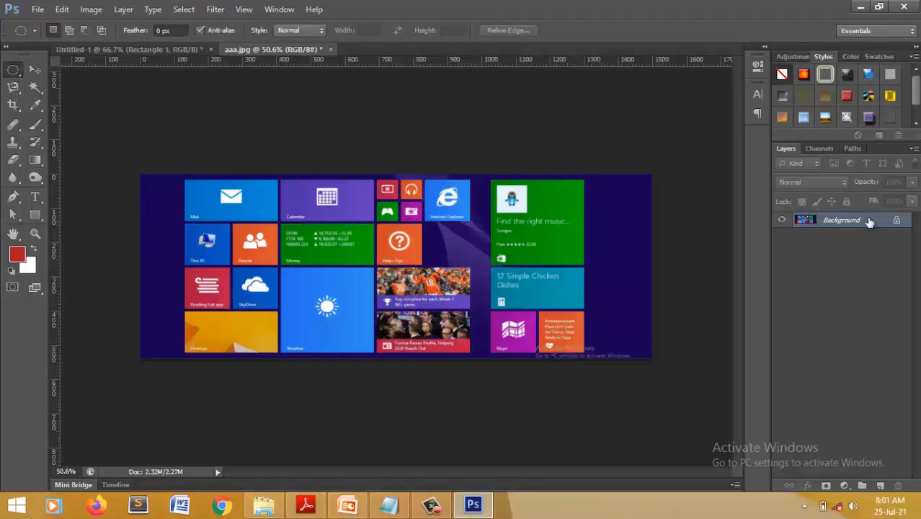
{"action": "left_click_drag", "start_coordinate": [599, 198], "coordinate": [637, 288]}
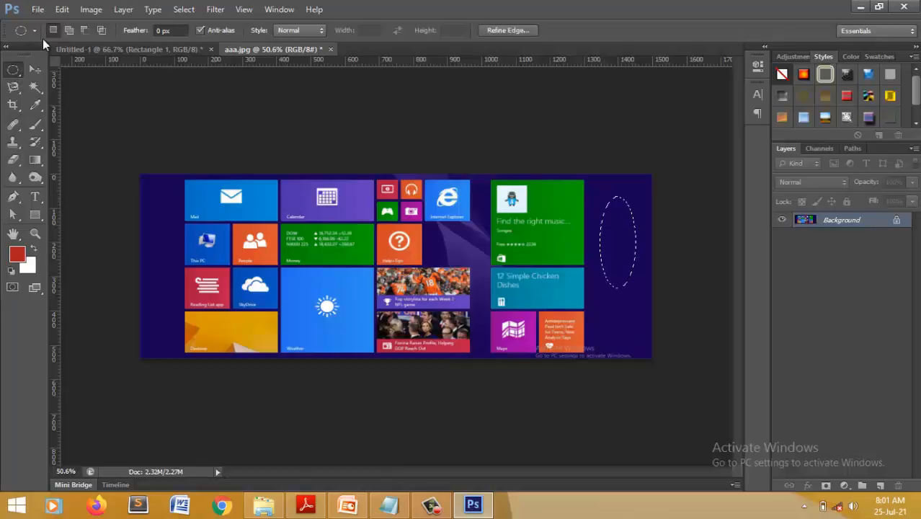
- Fill the elliptical selection with a linear rainbow gradient using the Gradient Tool, and undo both the fill and the selection
{"action": "left_click", "coordinate": [35, 160]}
{"action": "left_click", "coordinate": [66, 158]}
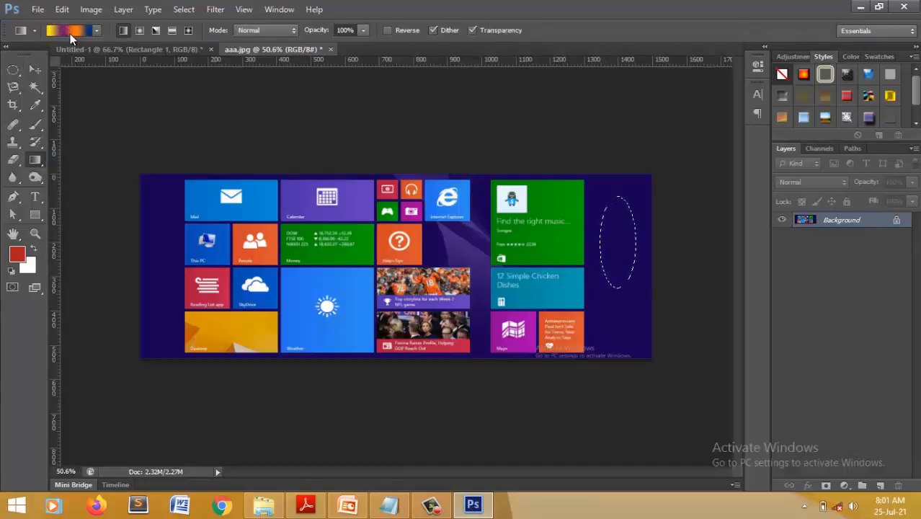
{"action": "left_click", "coordinate": [95, 30]}
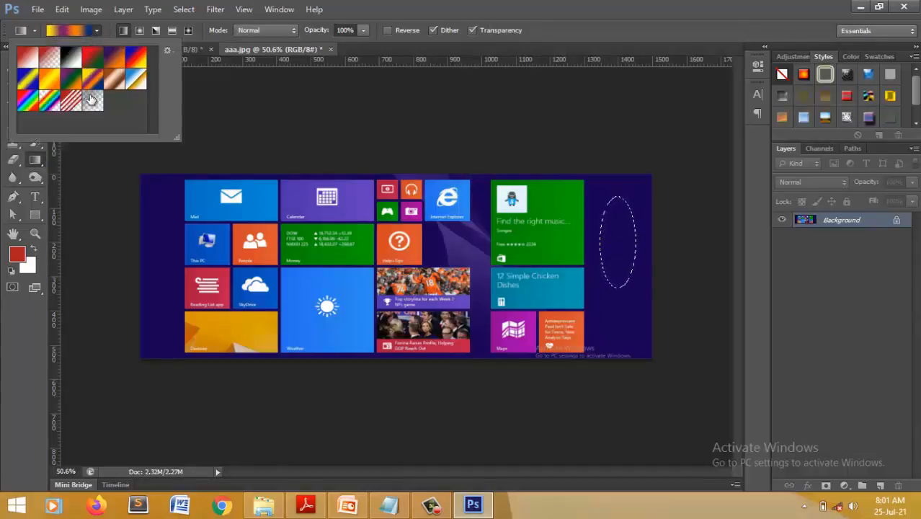
{"action": "left_click", "coordinate": [28, 102]}
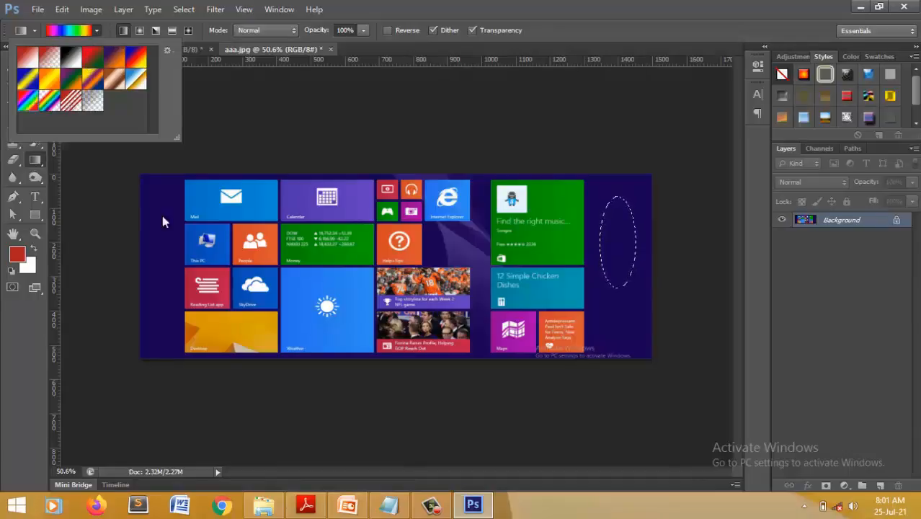
{"action": "left_click", "coordinate": [613, 232]}
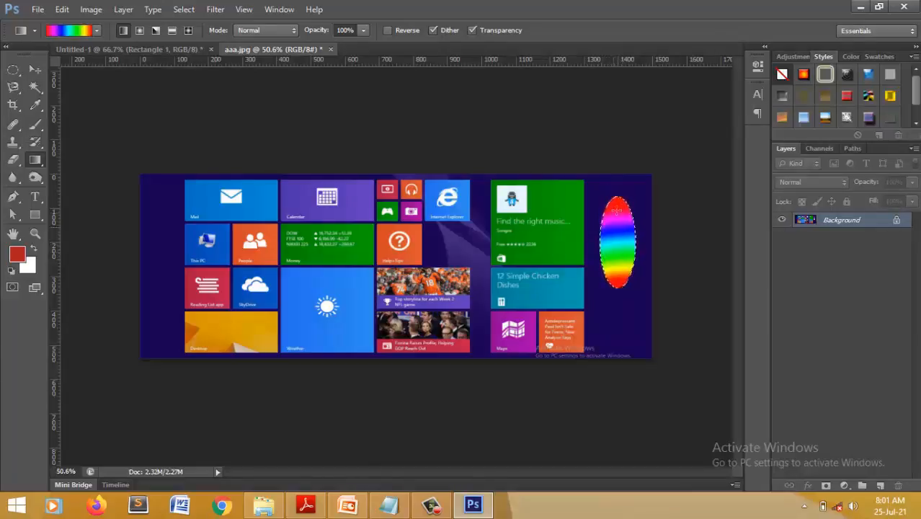
{"action": "key", "text": "ctrl+alt+z"}
{"action": "key", "text": "ctrl+alt+z"}
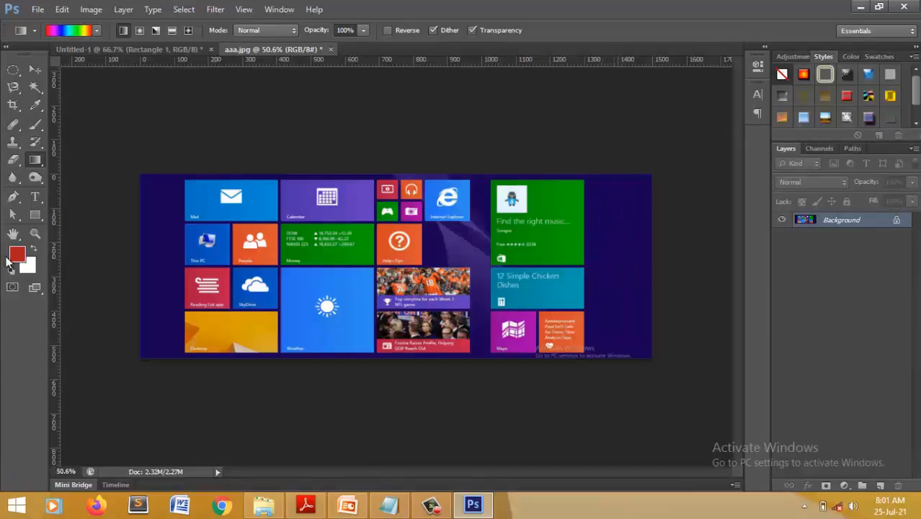
- Blur the football players' jersey numbers and the "Top storyline" caption with the Blur Tool at 100% strength
{"action": "left_click", "coordinate": [11, 180]}
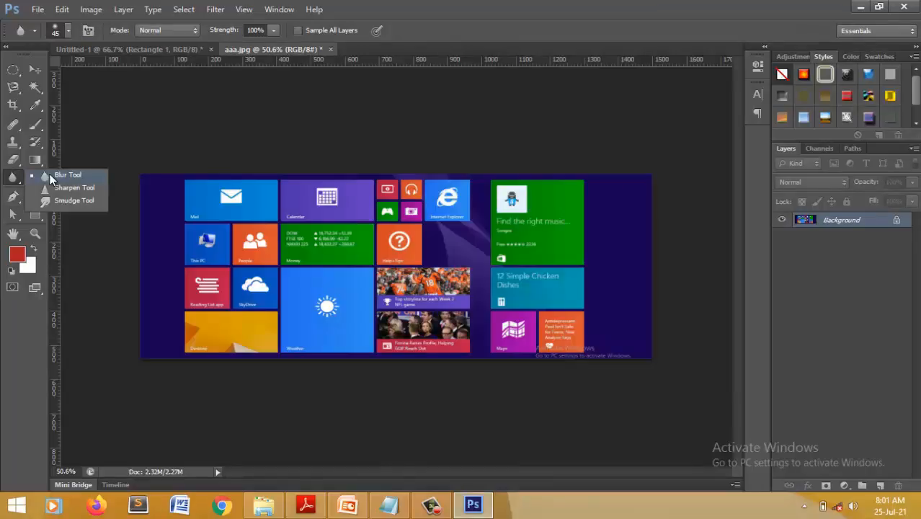
{"action": "left_click", "coordinate": [49, 174]}
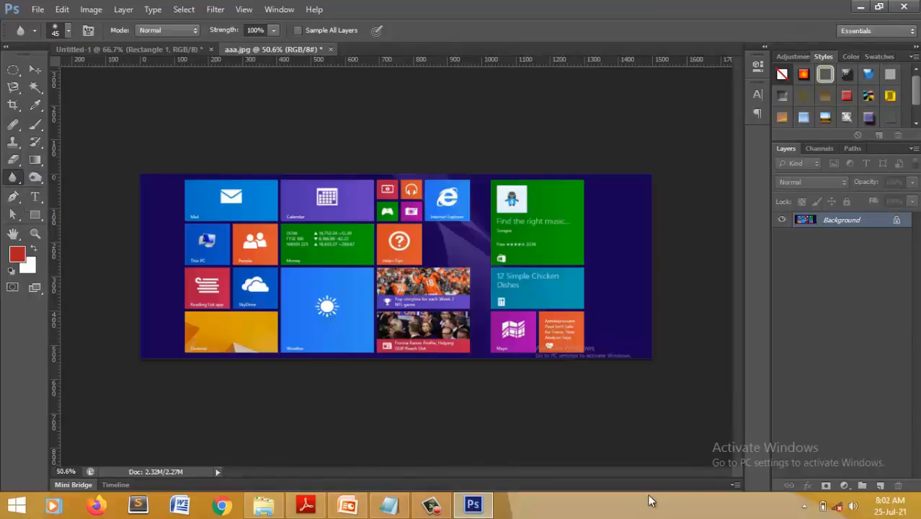
{"action": "key", "text": "ctrl+plus"}
{"action": "key", "text": "ctrl+plus"}
{"action": "key", "text": "ctrl+plus"}
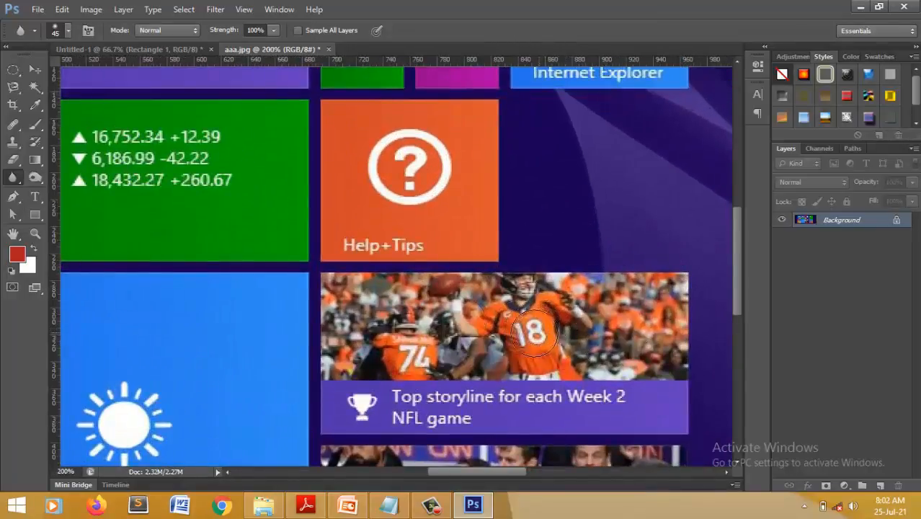
{"action": "left_click_drag", "start_coordinate": [532, 330], "coordinate": [532, 325]}
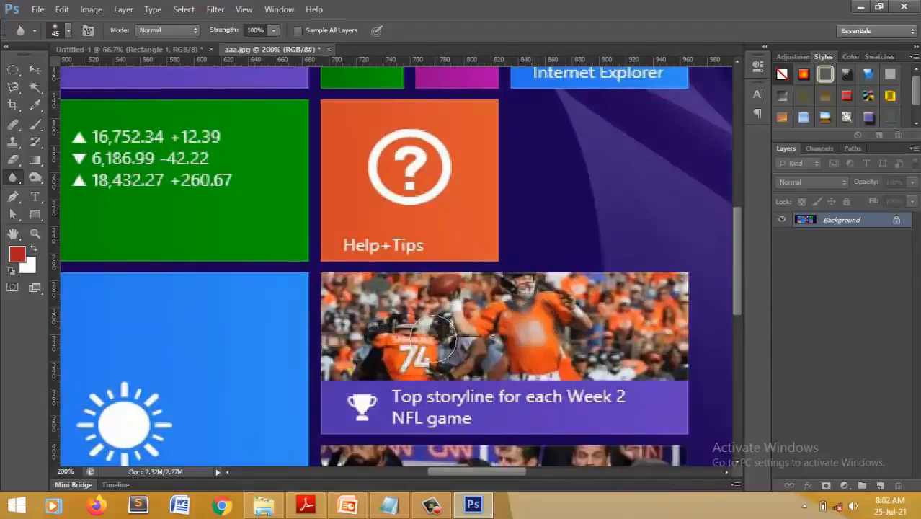
{"action": "mouse_move", "coordinate": [418, 351]}
{"action": "left_mouse_down"}
{"action": "mouse_move", "coordinate": [588, 406]}
{"action": "mouse_move", "coordinate": [402, 407]}
{"action": "mouse_move", "coordinate": [613, 403]}
{"action": "mouse_move", "coordinate": [435, 427]}
{"action": "mouse_move", "coordinate": [417, 405]}
{"action": "mouse_move", "coordinate": [343, 408]}
{"action": "left_mouse_up"}
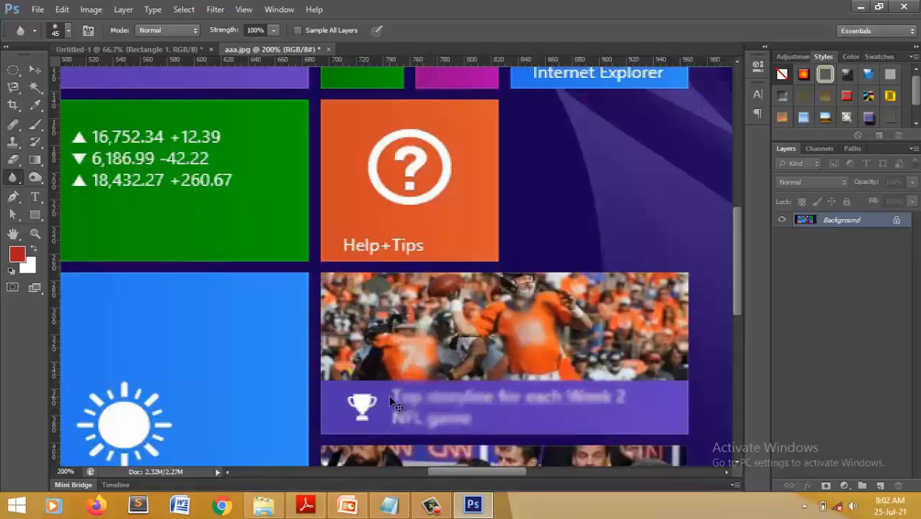
{"action": "key", "text": "ctrl+0"}
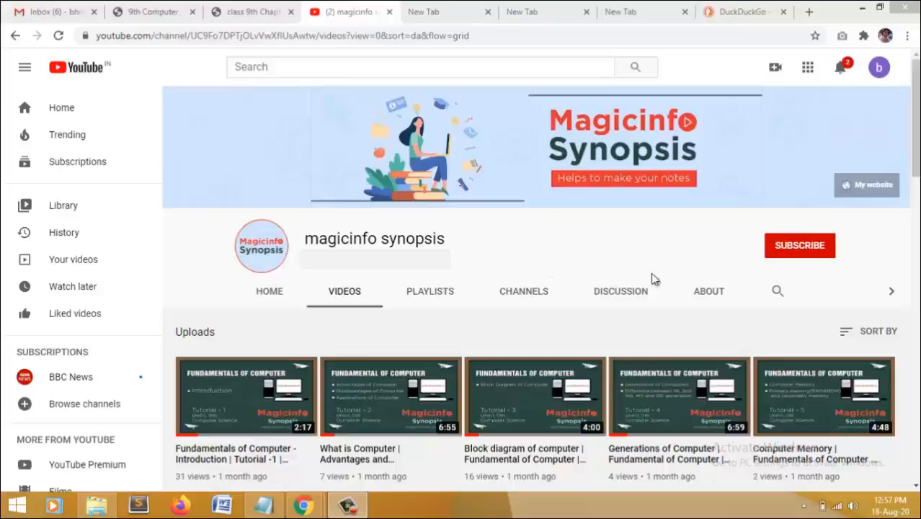
- Switch to YouTube, subscribe to the magicinfo synopsis channel and turn on its notification bell
{"action": "left_click", "coordinate": [770, 247]}
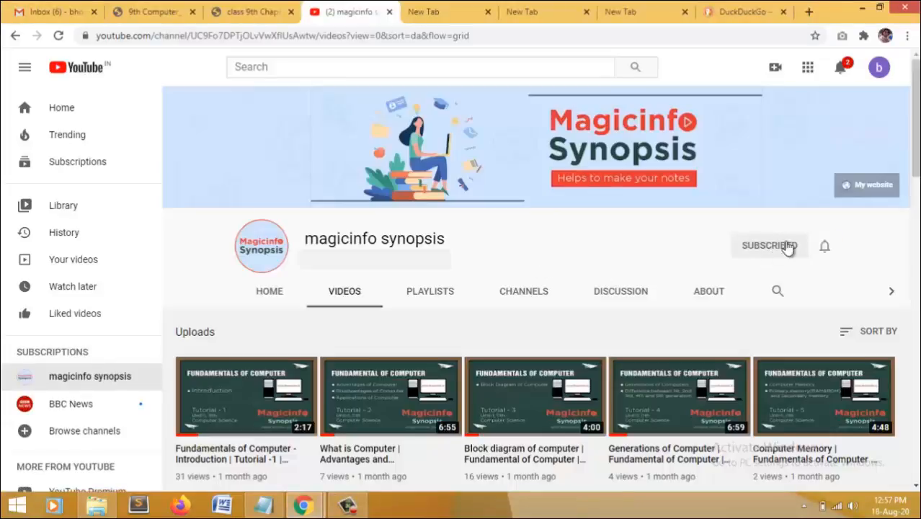
{"action": "left_click", "coordinate": [825, 249]}
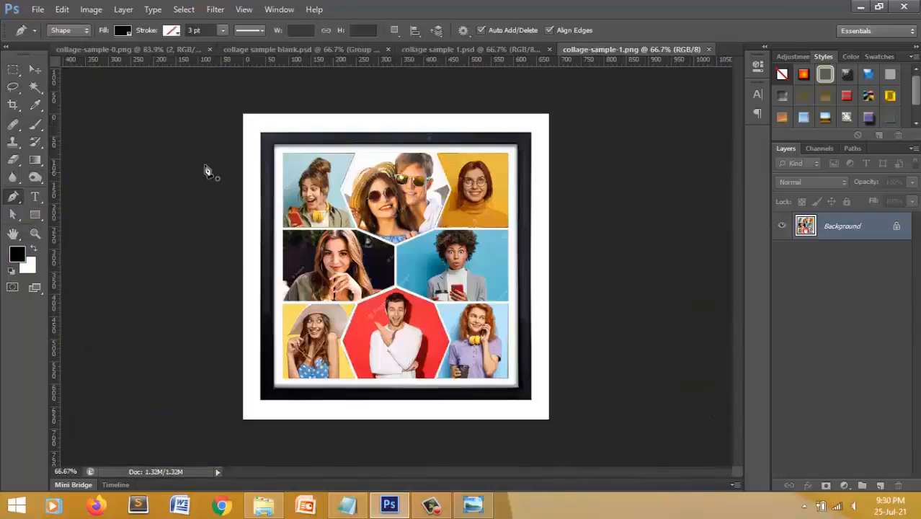
- Trace the upper-left photo in Photoshop's collage-sample-1.png with the Pen Tool as a closed black shape of about 160 x 166 px
{"action": "left_click", "coordinate": [283, 153]}
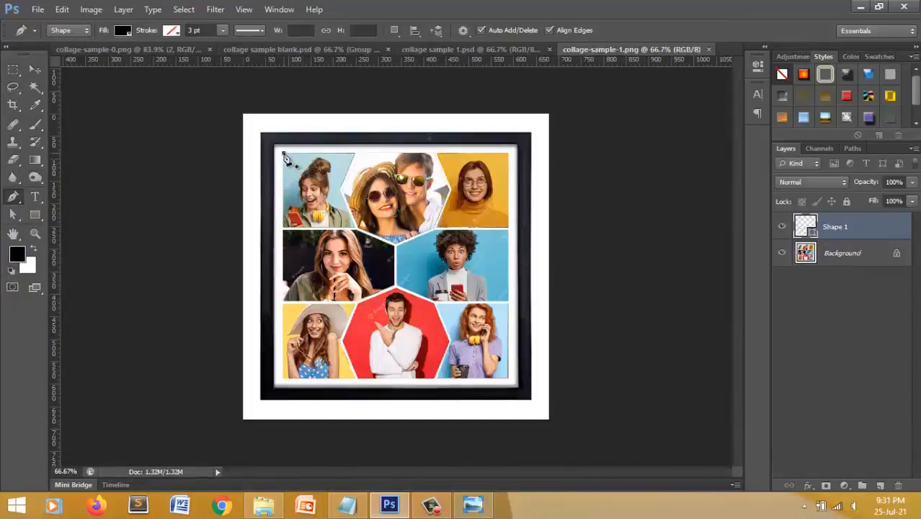
{"action": "left_click", "coordinate": [282, 227]}
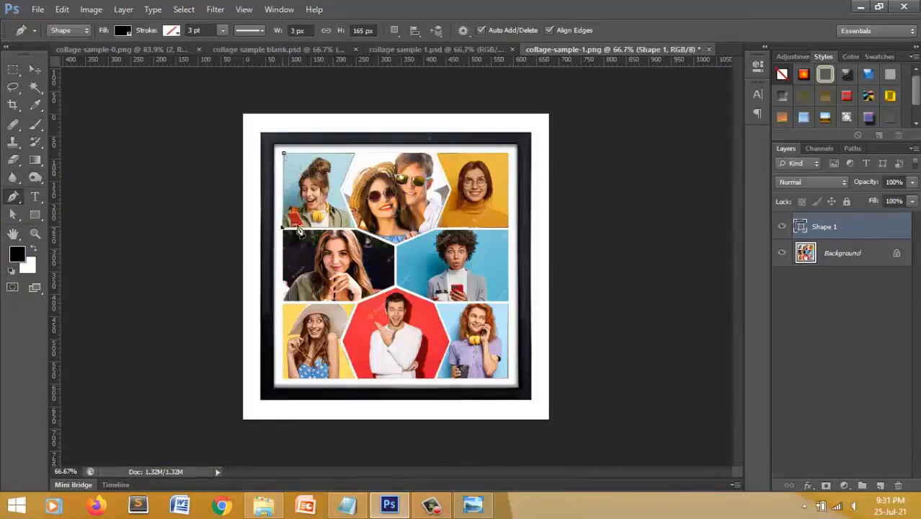
{"action": "left_click", "coordinate": [356, 228]}
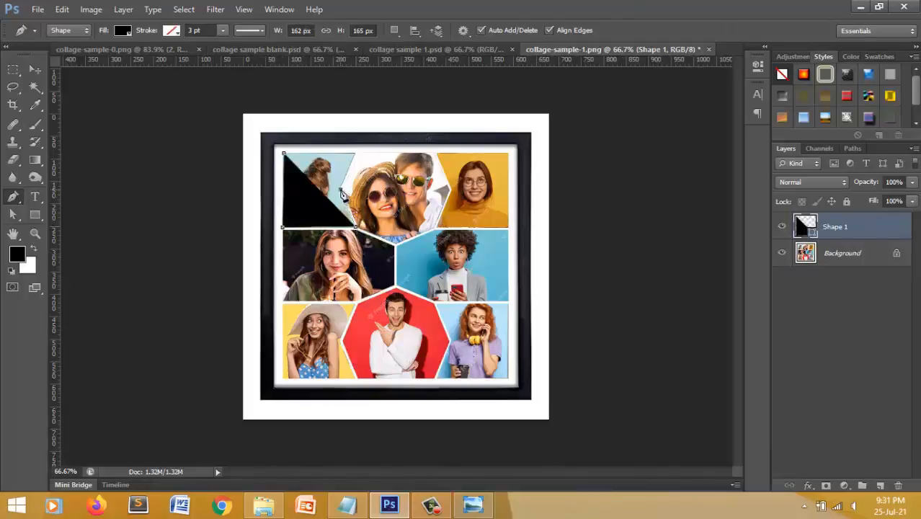
{"action": "left_click", "coordinate": [341, 189]}
{"action": "left_click", "coordinate": [354, 152]}
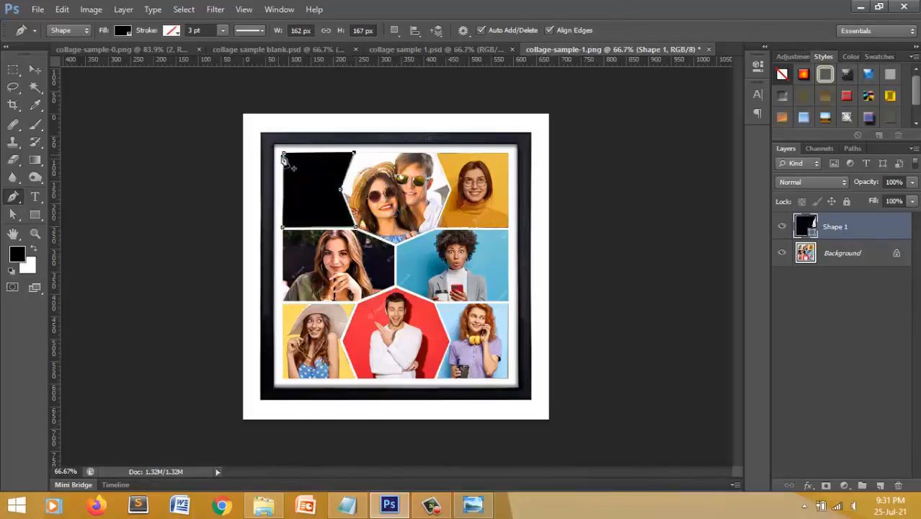
{"action": "left_click", "coordinate": [283, 154]}
- Adjust the upper-right anchor point of the black shape in collage-sample-1.png with the Direct Selection Tool
{"action": "left_click", "coordinate": [12, 214]}
{"action": "right_click", "coordinate": [18, 216]}
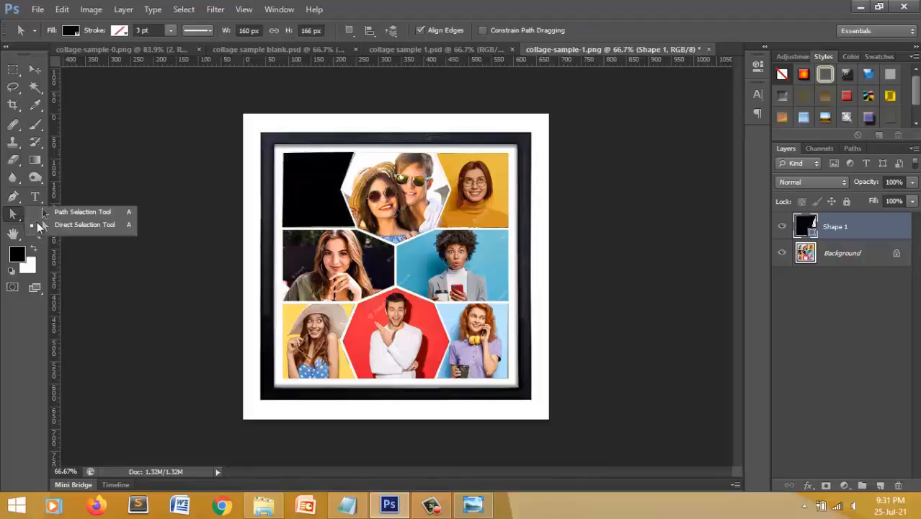
{"action": "left_click", "coordinate": [85, 228]}
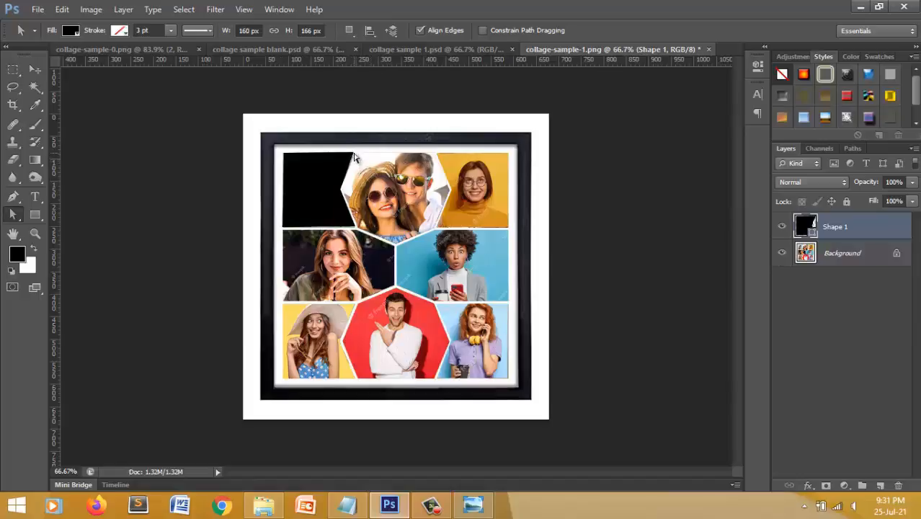
{"action": "key", "text": "ctrl+plus"}
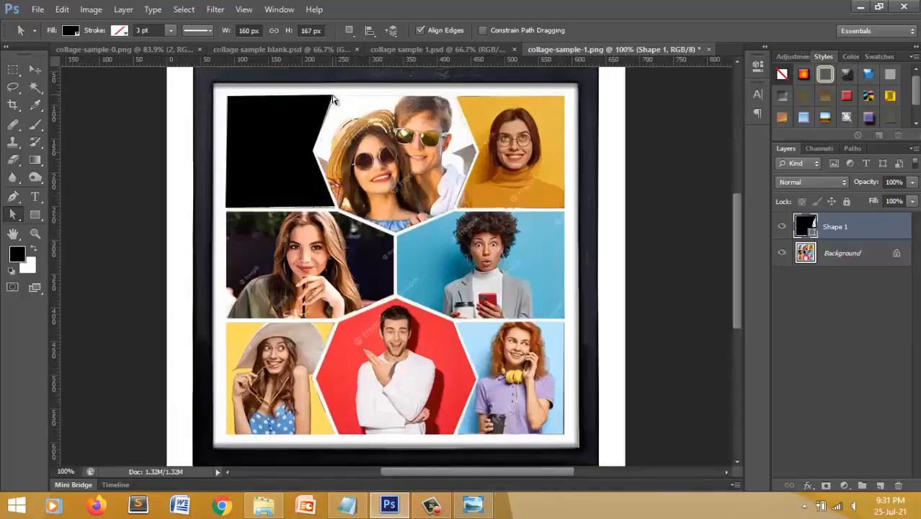
{"action": "left_click", "coordinate": [333, 96]}
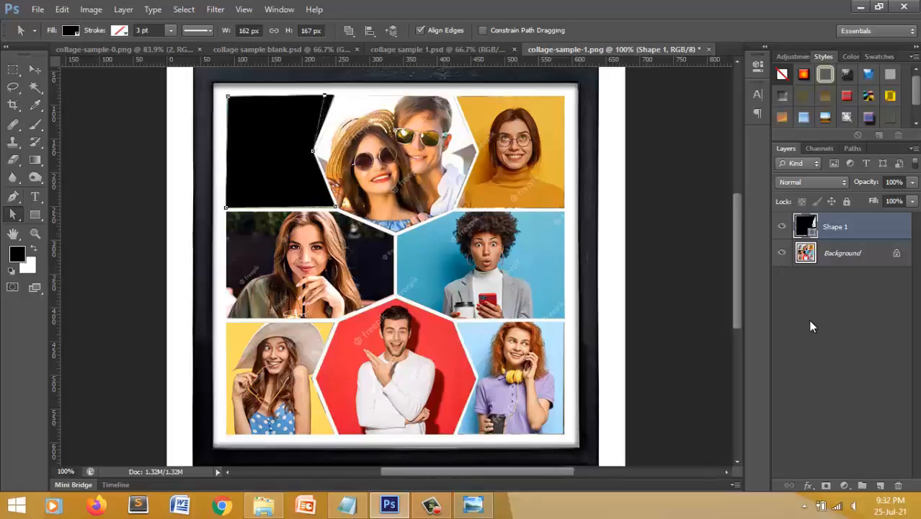
- Darken the dark-haired woman's face in the middle-left photo on the Background layer with the Burn Tool, midtones range, 50% exposure
{"action": "left_click", "coordinate": [35, 177]}
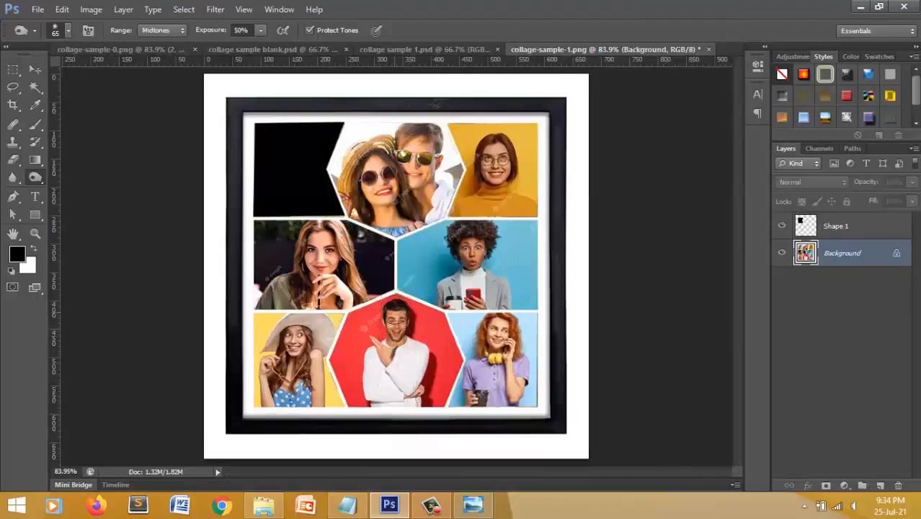
{"action": "mouse_move", "coordinate": [334, 251]}
{"action": "left_mouse_down"}
{"action": "mouse_move", "coordinate": [327, 245]}
{"action": "mouse_move", "coordinate": [330, 260]}
{"action": "mouse_move", "coordinate": [320, 251]}
{"action": "left_mouse_up"}
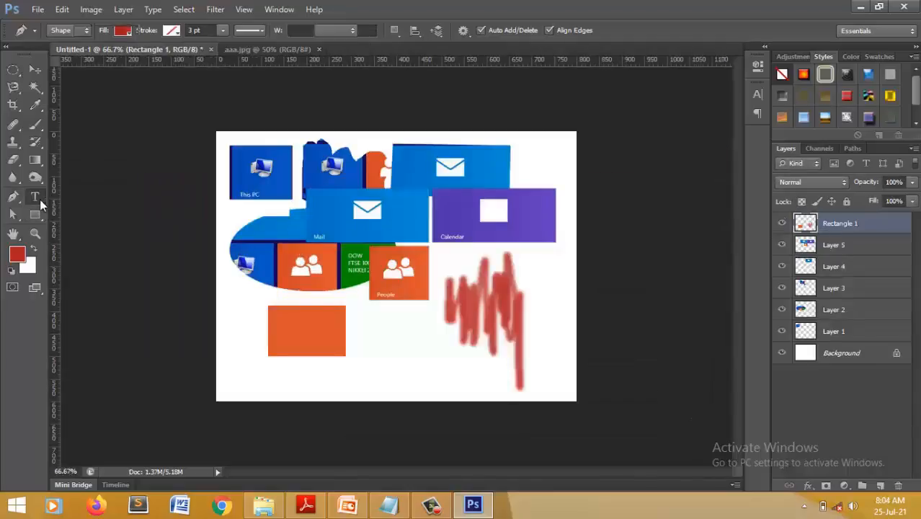
- Add the horizontal text "sdfgsdfgsdfg" beside the orange rectangle in Untitled-1
{"action": "left_click", "coordinate": [42, 202]}
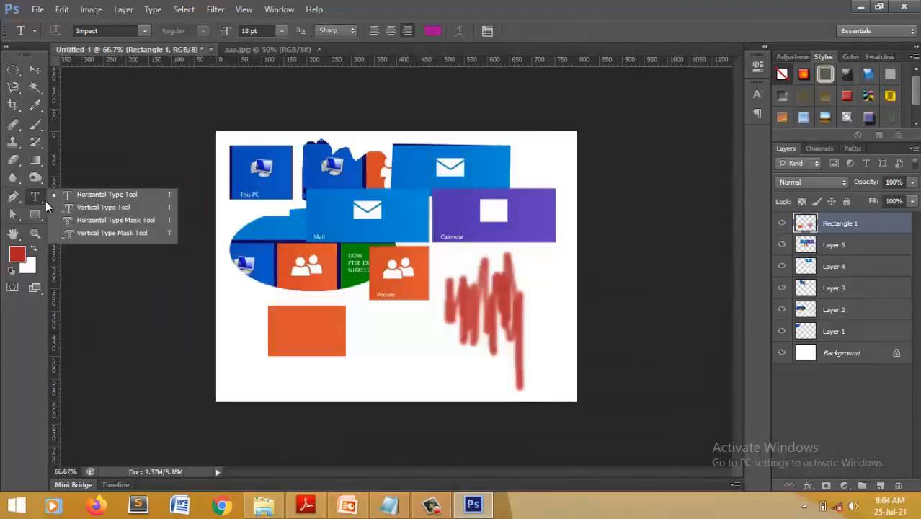
{"action": "left_click", "coordinate": [99, 193]}
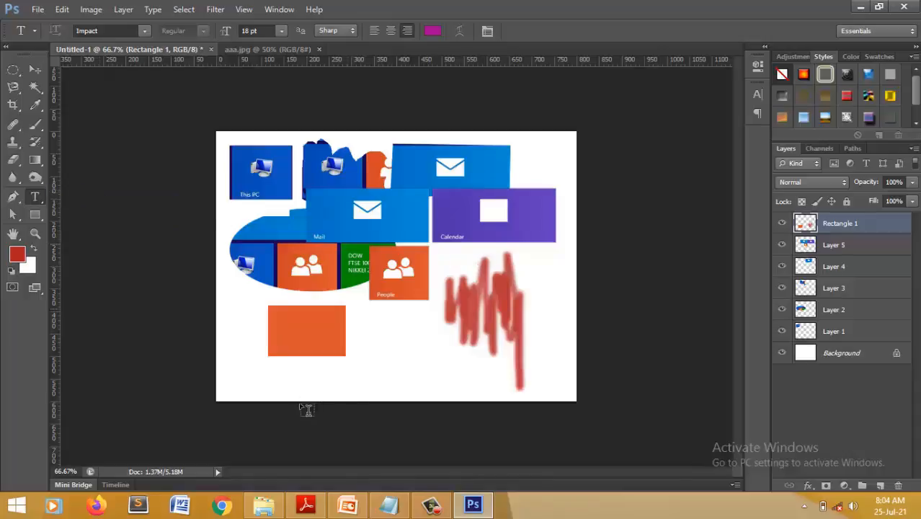
{"action": "left_click", "coordinate": [373, 339]}
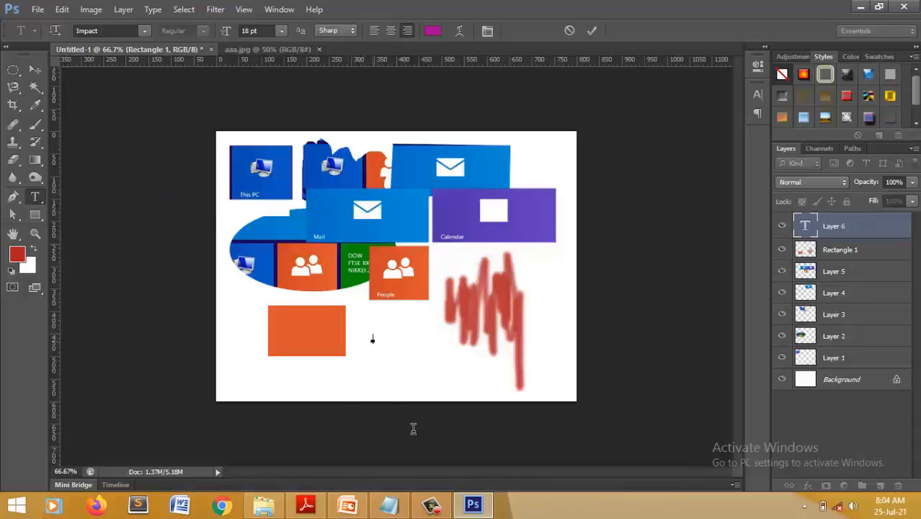
{"action": "type", "text": "sdfasdfgsdfg"}
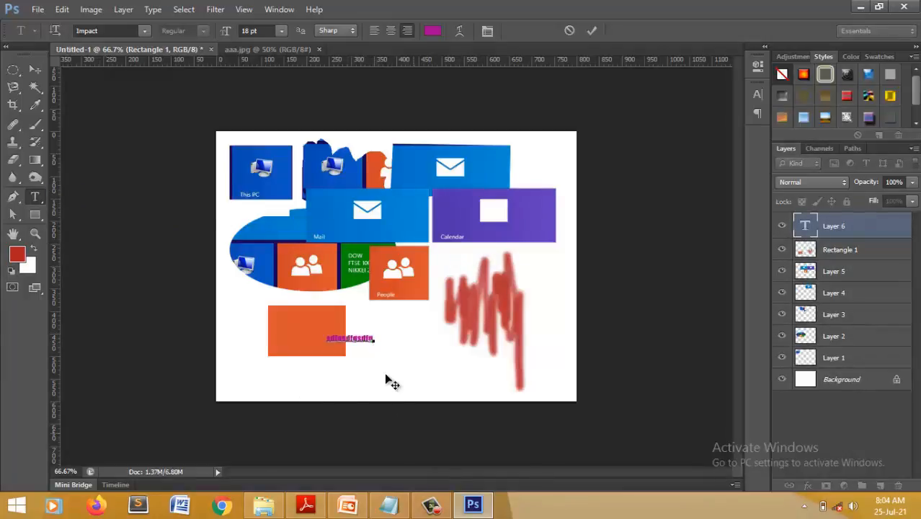
- Set the whole horizontal text to 36 pt and colour it green
{"action": "left_click_drag", "start_coordinate": [374, 338], "coordinate": [323, 337]}
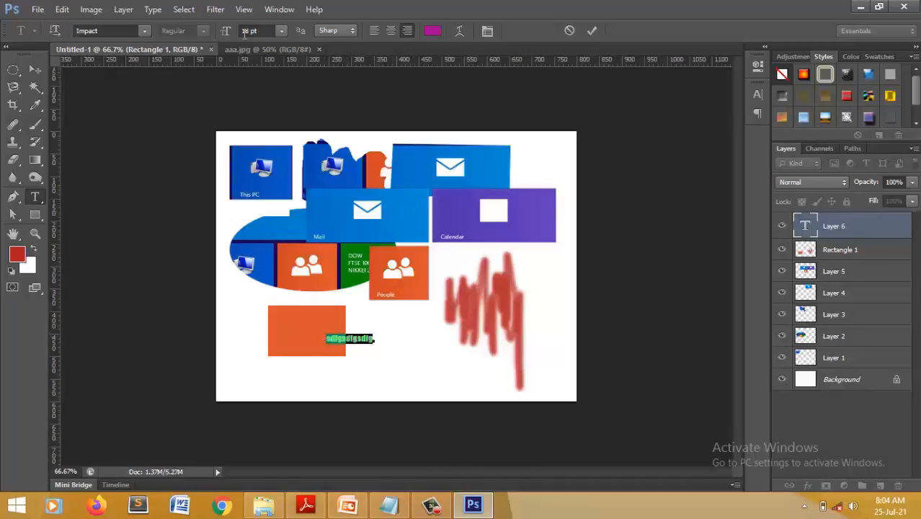
{"action": "left_click", "coordinate": [281, 31]}
{"action": "left_click", "coordinate": [273, 220]}
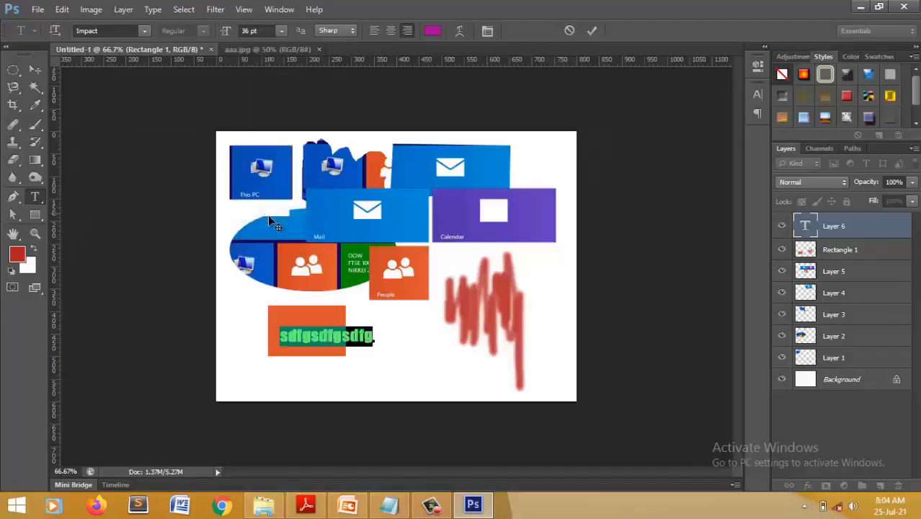
{"action": "left_click", "coordinate": [429, 33]}
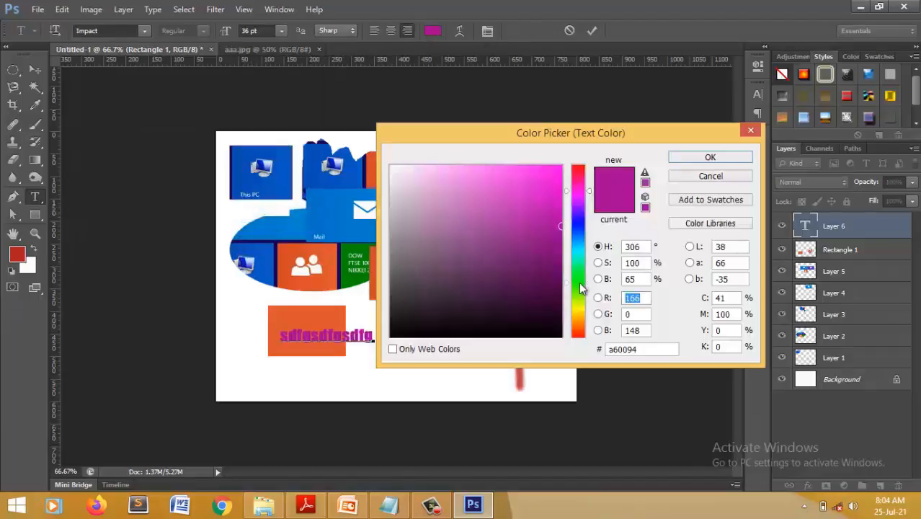
{"action": "left_click", "coordinate": [579, 267]}
{"action": "left_click", "coordinate": [688, 158]}
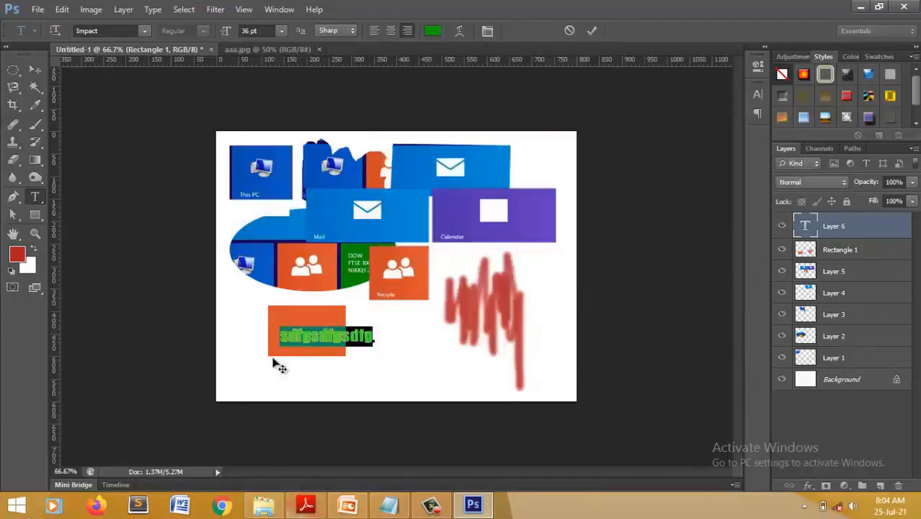
- Add the vertical text "sddfasdfasddfasddfasd" and place it along the near edge of the red brush strokes
{"action": "right_click", "coordinate": [38, 202]}
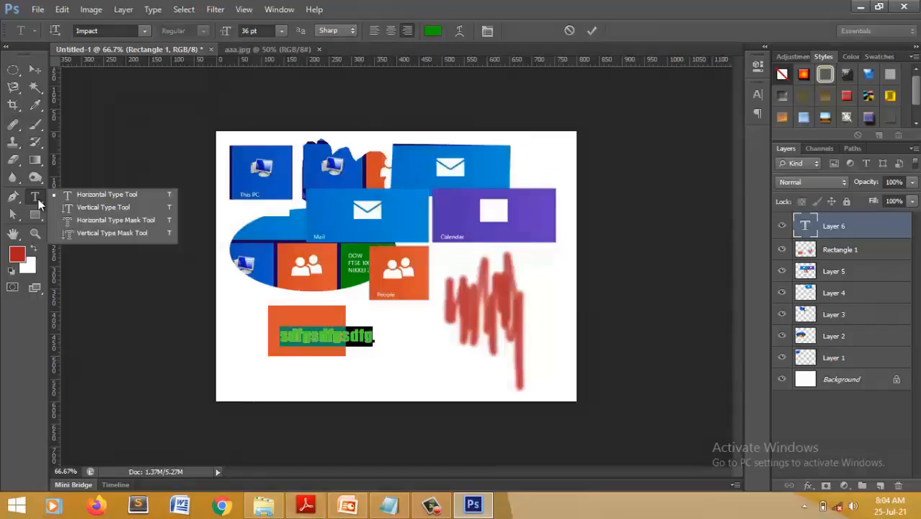
{"action": "left_click", "coordinate": [137, 210]}
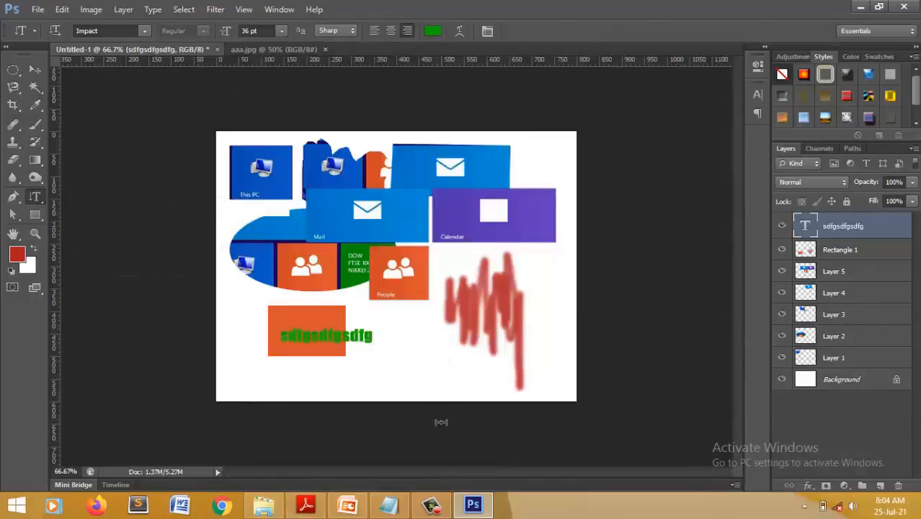
{"action": "left_click", "coordinate": [418, 310]}
{"action": "type", "text": "sddfasdfasddfasddfasd"}
{"action": "left_click_drag", "start_coordinate": [419, 313], "coordinate": [443, 393]}
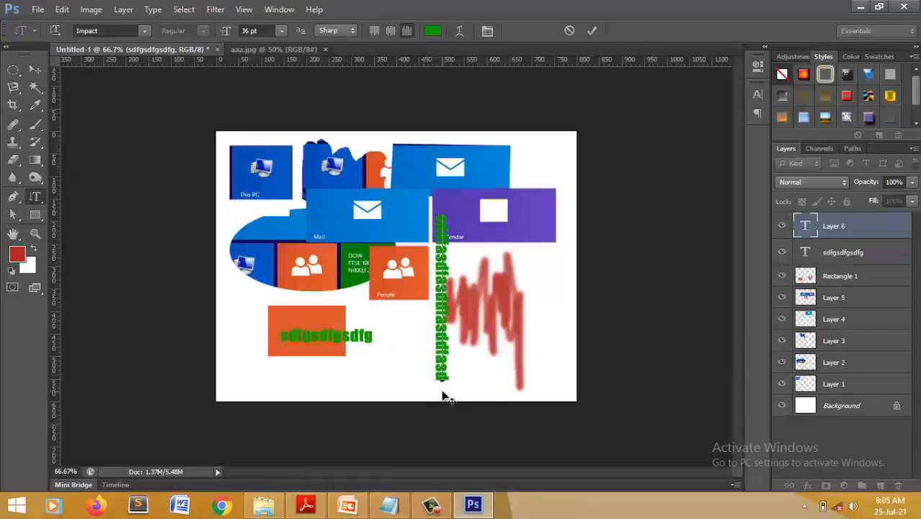
{"action": "left_click", "coordinate": [35, 69]}
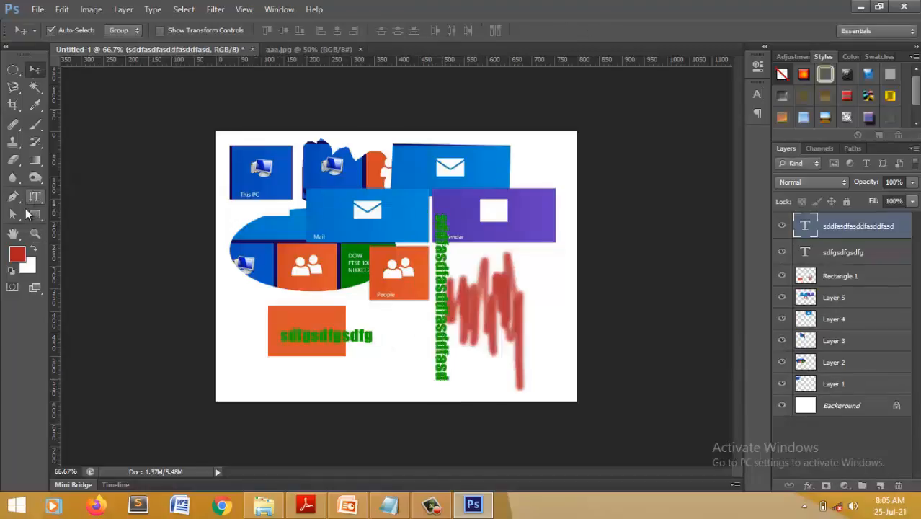
{"action": "left_click", "coordinate": [13, 214]}
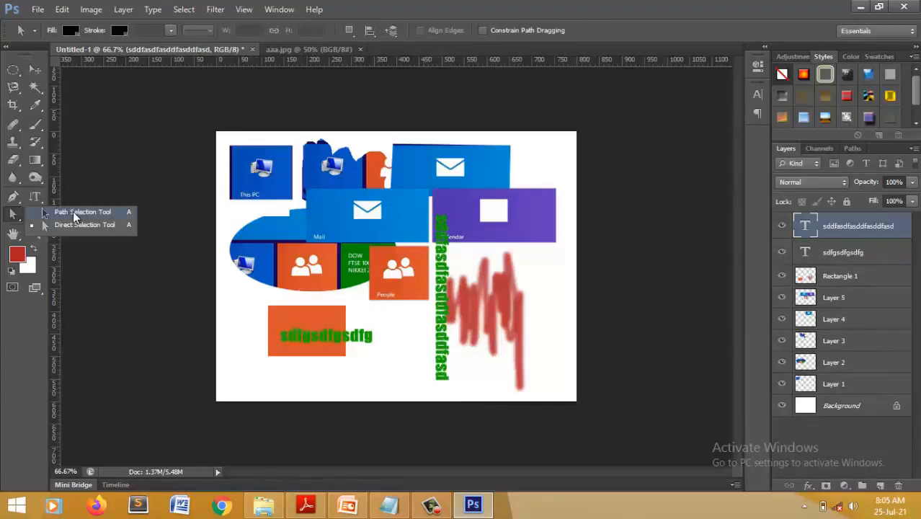
{"action": "left_click", "coordinate": [73, 211]}
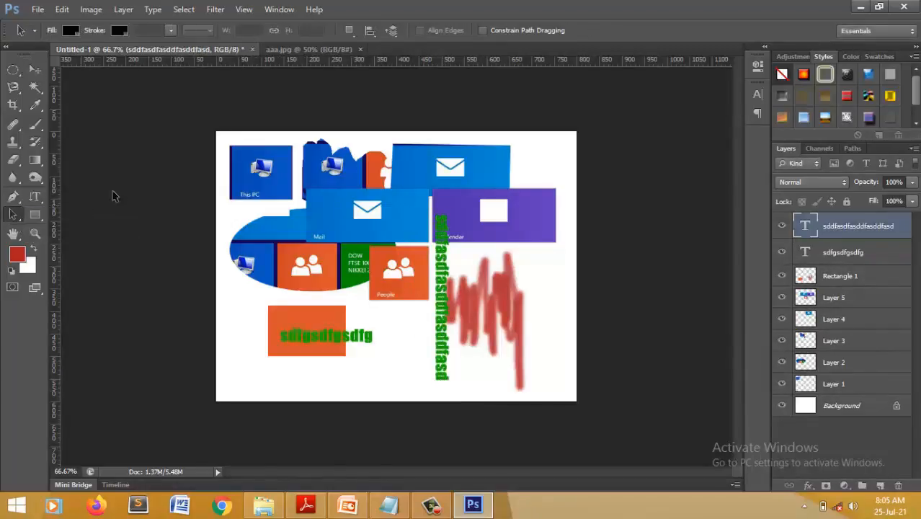
{"action": "left_click", "coordinate": [309, 47]}
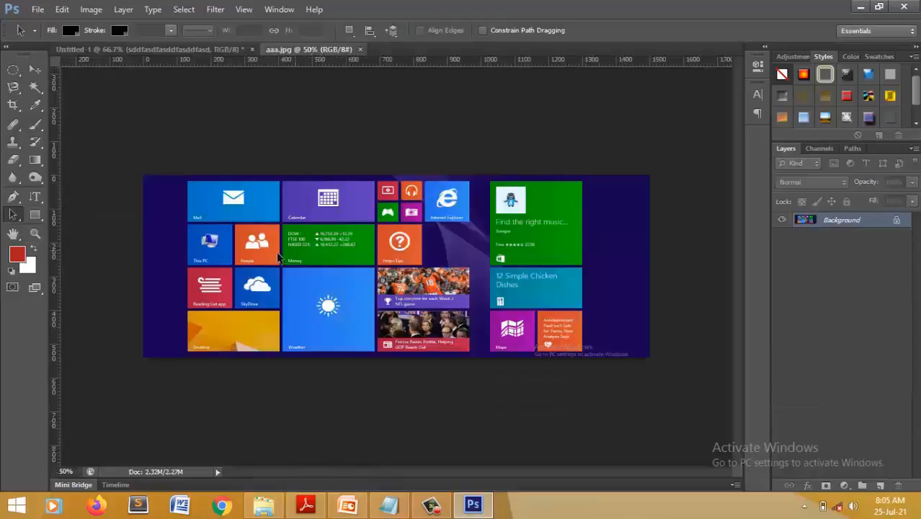
{"action": "left_click", "coordinate": [13, 216]}
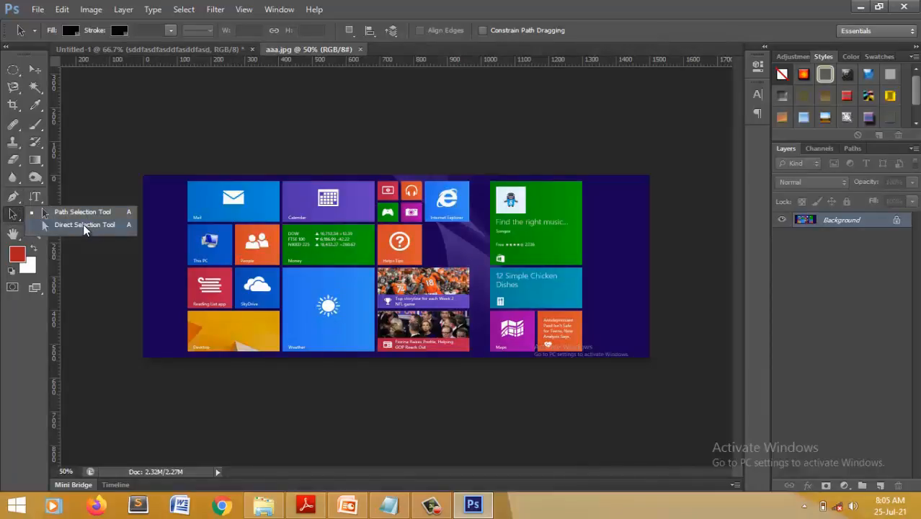
- Draw a red rectangle, a rounded rectangle of about 156 x 123 px with 10 px radius, and an ellipse of about 111 x 90 px in Untitled-1
{"action": "left_click", "coordinate": [34, 220]}
{"action": "left_click", "coordinate": [34, 220]}
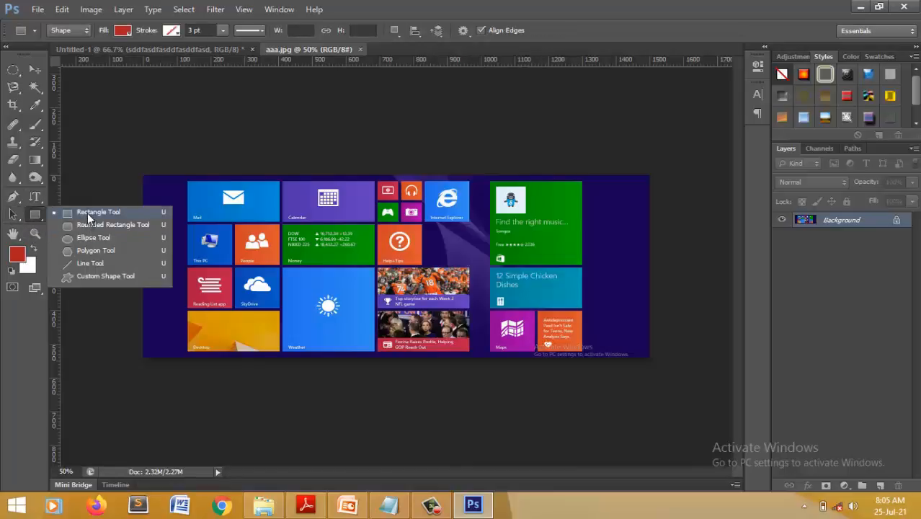
{"action": "left_click", "coordinate": [87, 214]}
{"action": "left_click", "coordinate": [129, 49]}
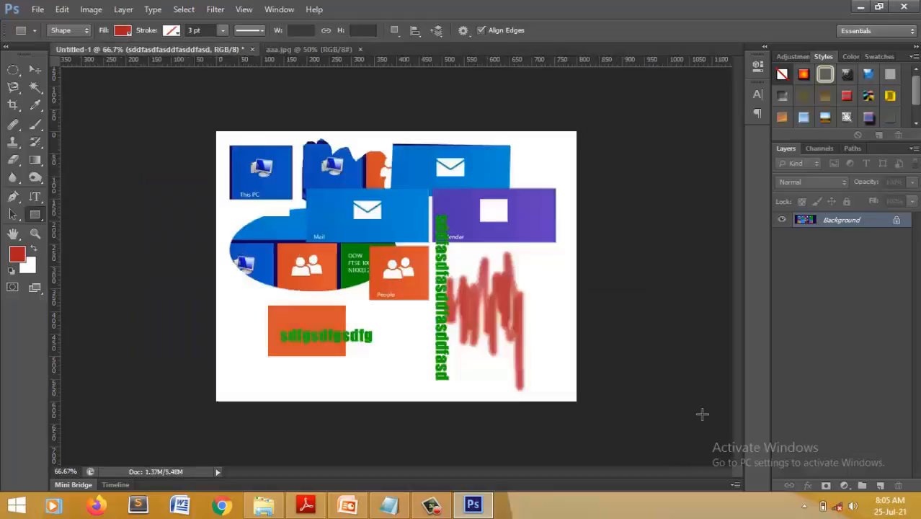
{"action": "mouse_move", "coordinate": [485, 270]}
{"action": "left_mouse_down"}
{"action": "mouse_move", "coordinate": [538, 344]}
{"action": "mouse_move", "coordinate": [557, 354]}
{"action": "left_mouse_up"}
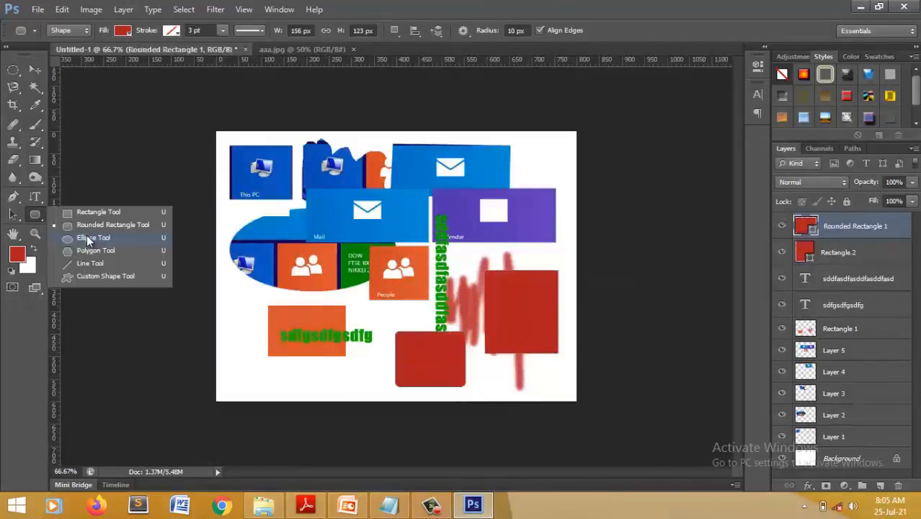
{"action": "left_click", "coordinate": [87, 238]}
{"action": "left_click_drag", "start_coordinate": [504, 146], "coordinate": [557, 189]}
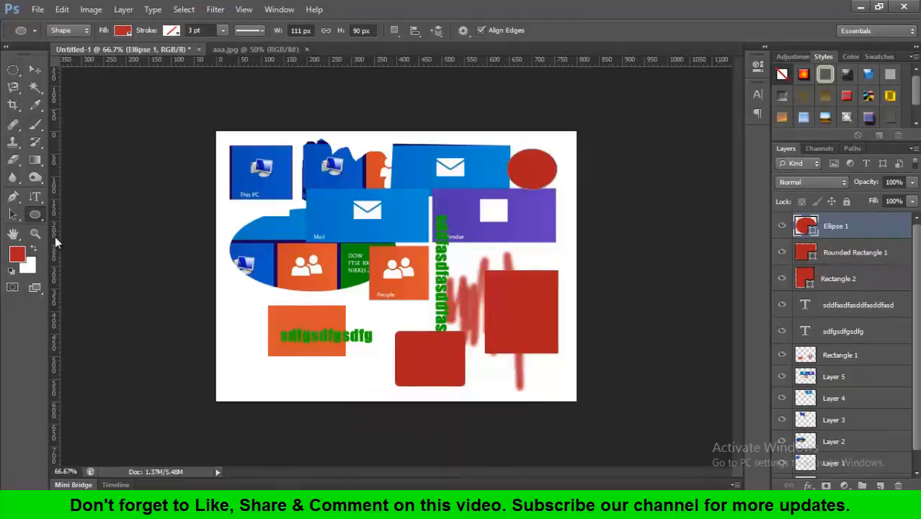
- Zoom aaa.jpg to 200%, pan across its tiles with the Hand Tool, and fit the image back on screen
{"action": "left_click", "coordinate": [230, 50]}
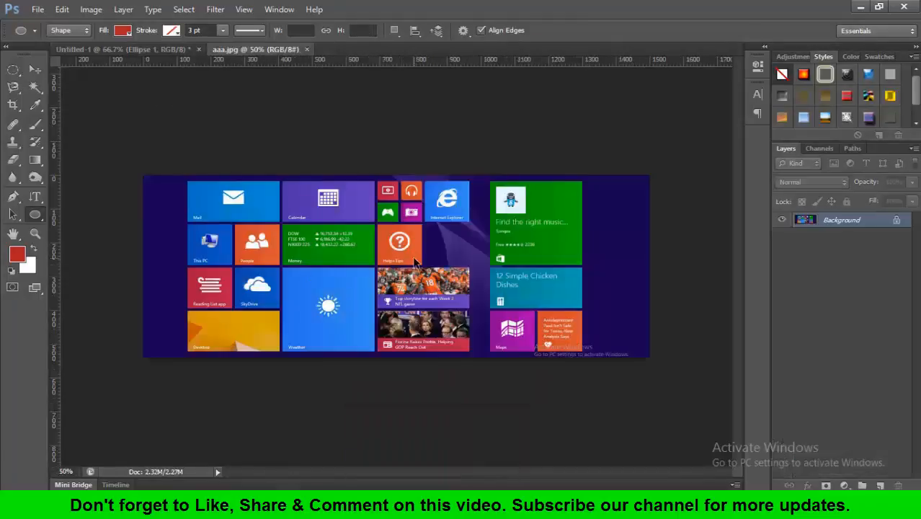
{"action": "key", "text": "ctrl+plus"}
{"action": "key", "text": "ctrl+plus"}
{"action": "key", "text": "ctrl+plus"}
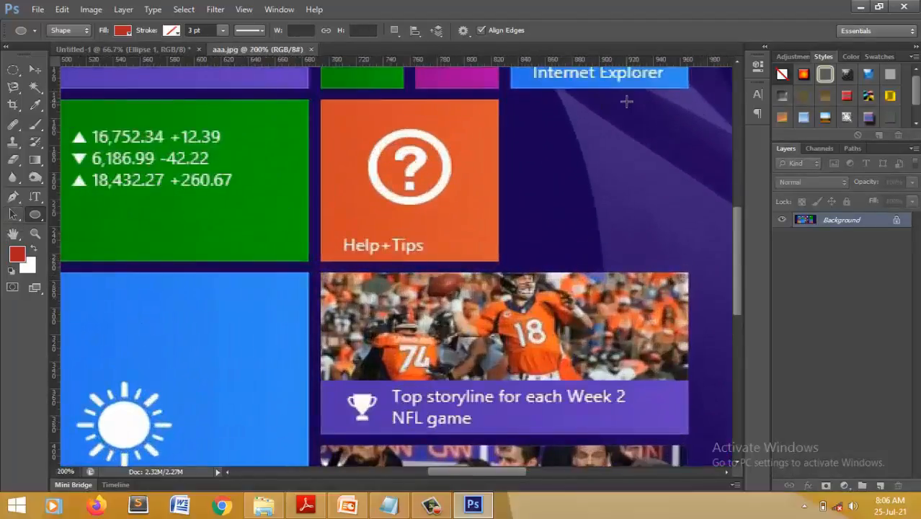
{"action": "left_click_drag", "start_coordinate": [13, 233], "coordinate": [73, 238]}
{"action": "left_click_drag", "start_coordinate": [328, 148], "coordinate": [364, 232]}
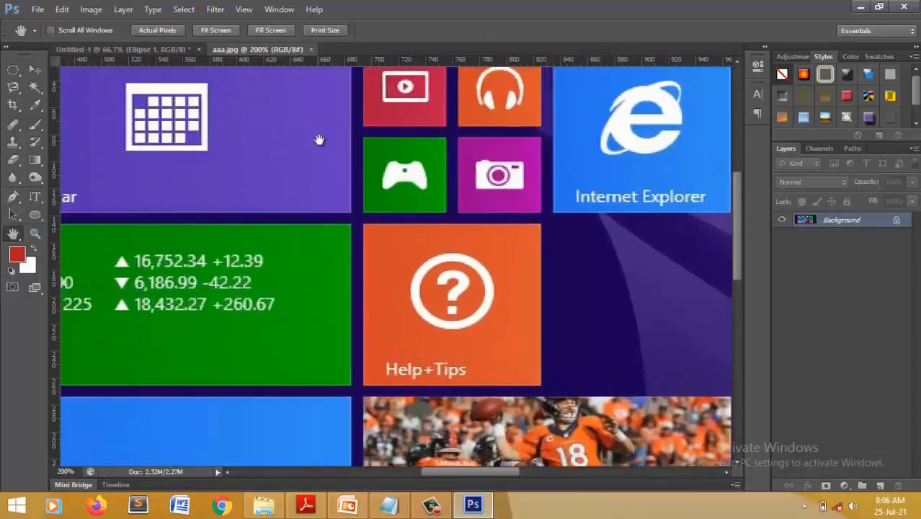
{"action": "left_click_drag", "start_coordinate": [319, 140], "coordinate": [351, 267]}
{"action": "scroll", "coordinate": [351, 268], "scroll_direction": "down", "scroll_amount": 10}
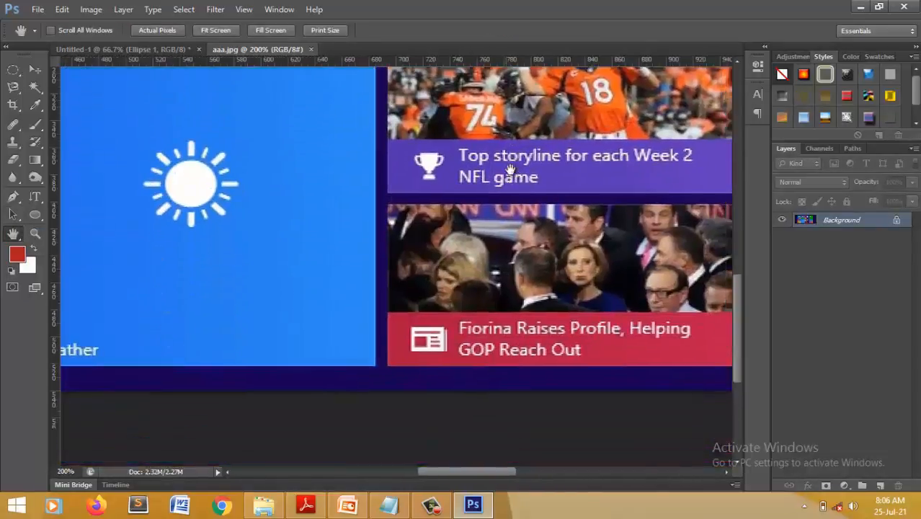
{"action": "left_click_drag", "start_coordinate": [510, 169], "coordinate": [497, 142]}
{"action": "key", "text": "ctrl+0"}
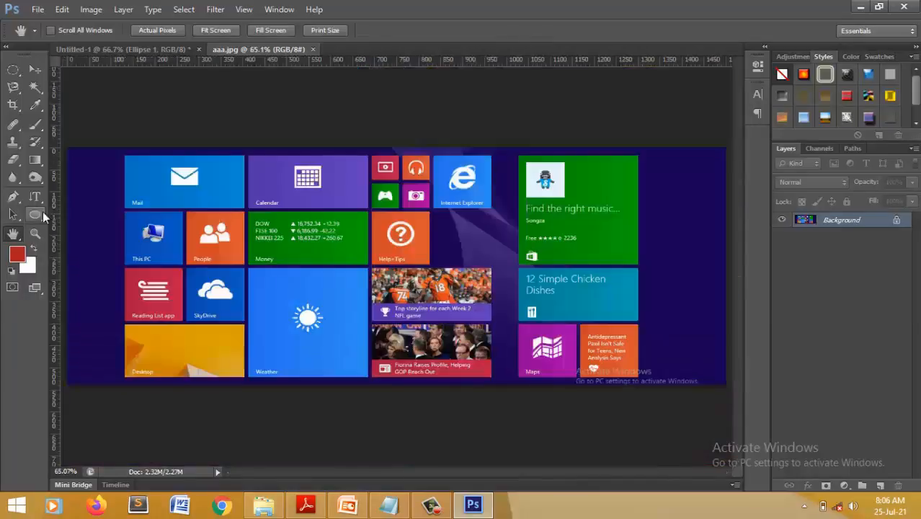
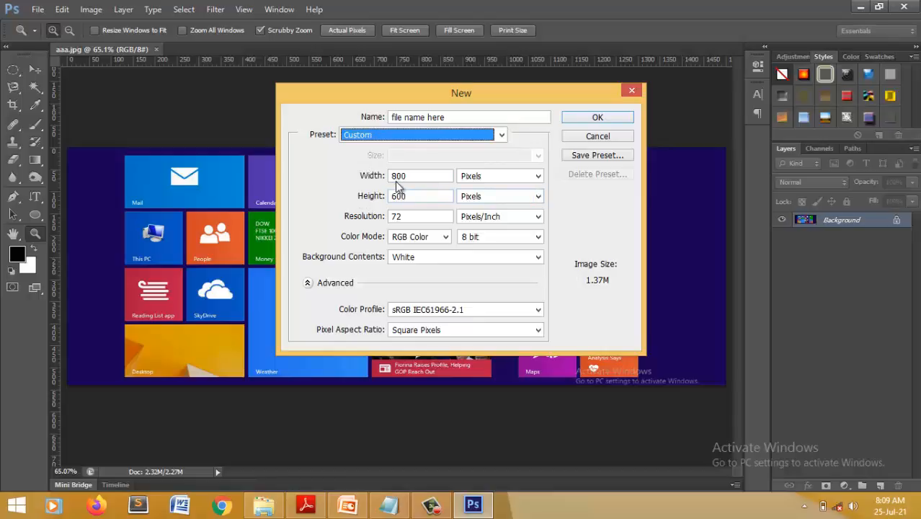
- Create a new document named "file name here", 800 x 600 pixels, 72 pixels/inch, RGB Color 8 bit, with a white background
{"action": "left_click", "coordinate": [499, 176]}
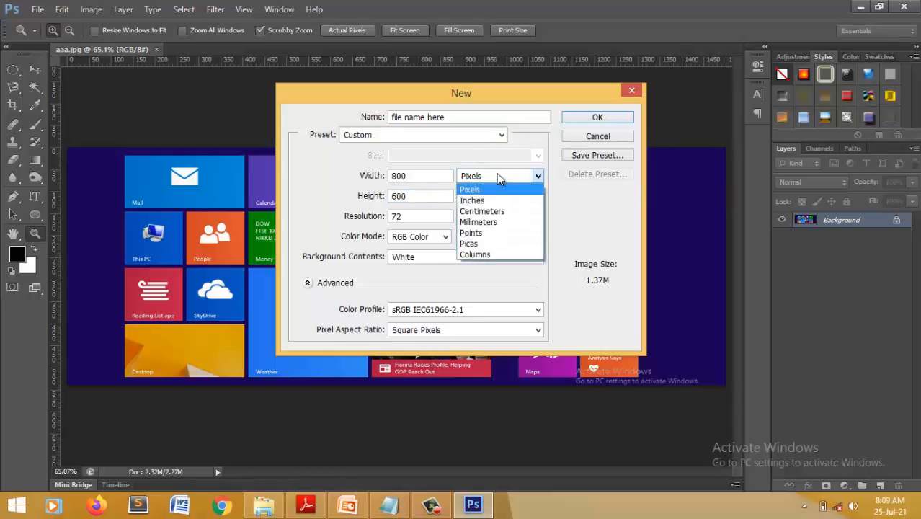
{"action": "left_click", "coordinate": [504, 176]}
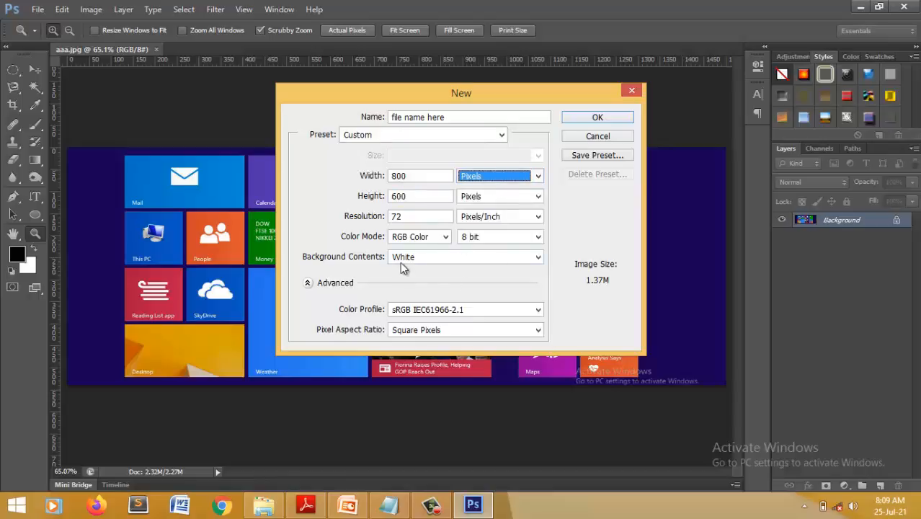
{"action": "left_click", "coordinate": [592, 118]}
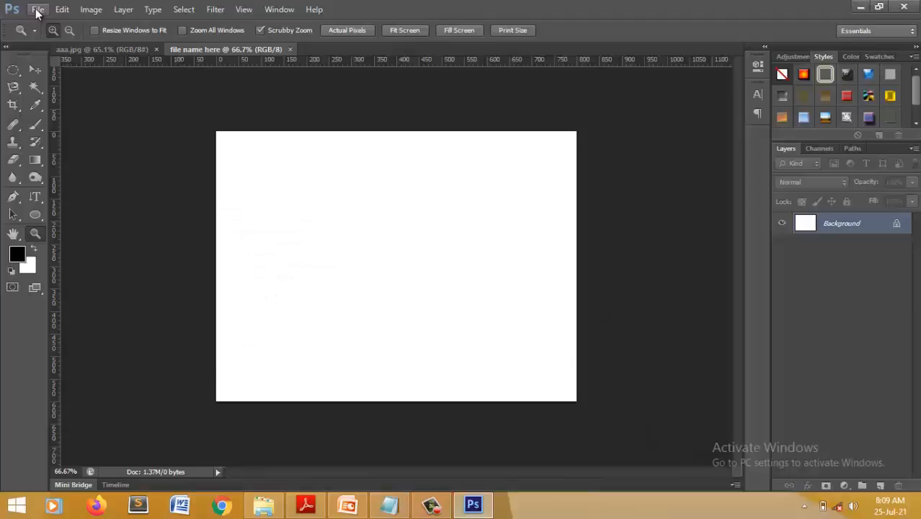
- Open the color modes 1 image from the sample folder
{"action": "left_click", "coordinate": [37, 10]}
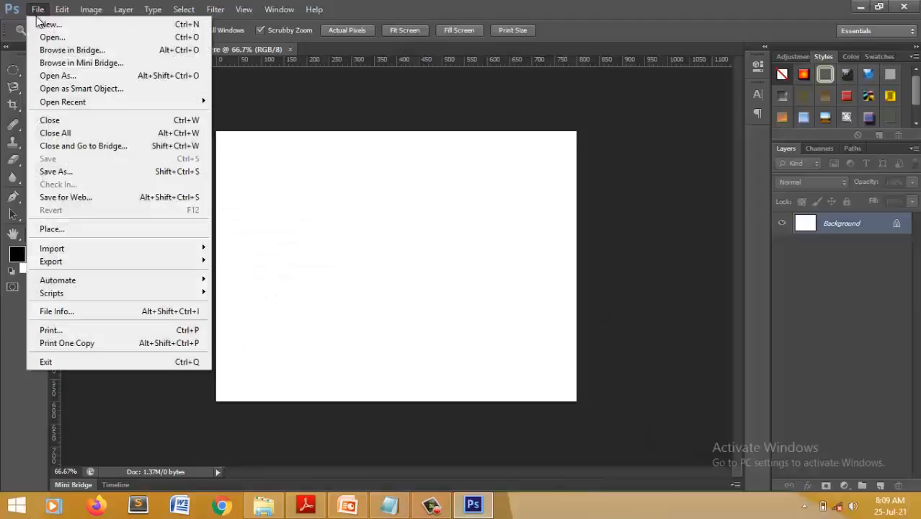
{"action": "left_click", "coordinate": [184, 42]}
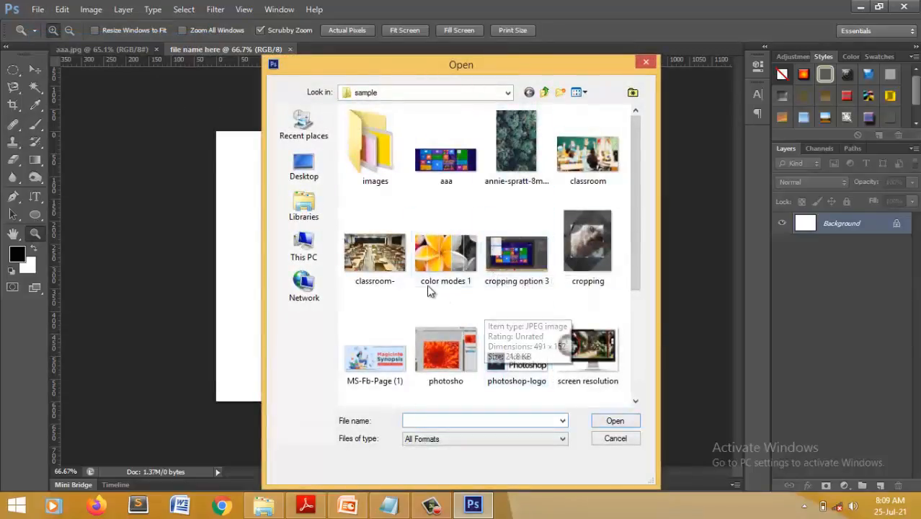
{"action": "double_click", "coordinate": [445, 267]}
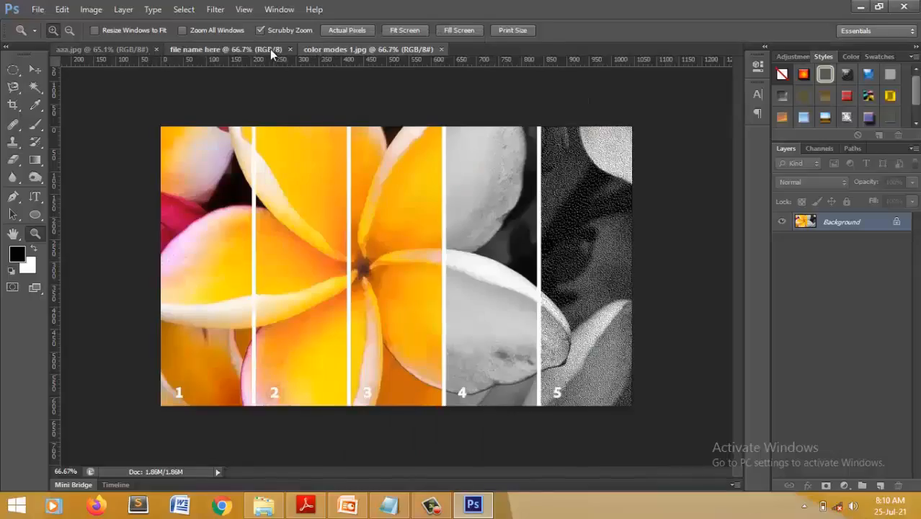
- Start saving the blank "file name here" document under the name "dfgdfgs" and choose its file format
{"action": "left_click", "coordinate": [273, 51]}
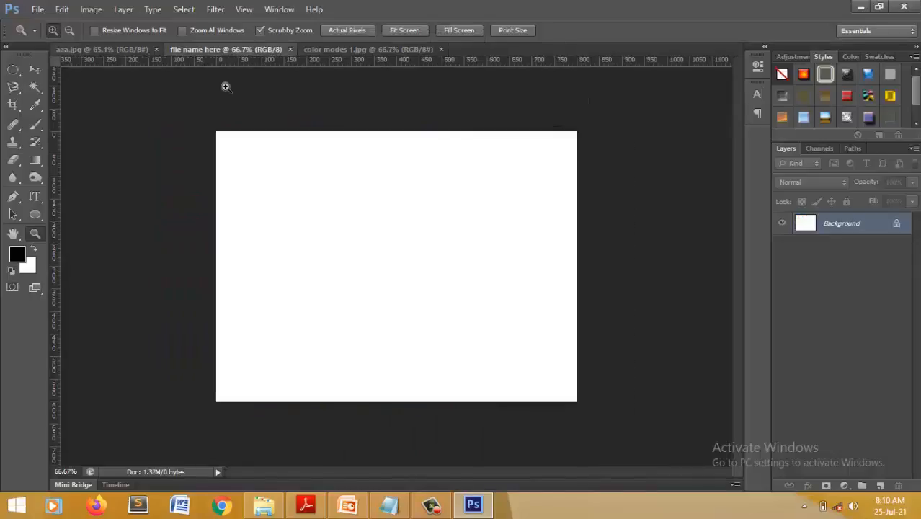
{"action": "left_click", "coordinate": [38, 10]}
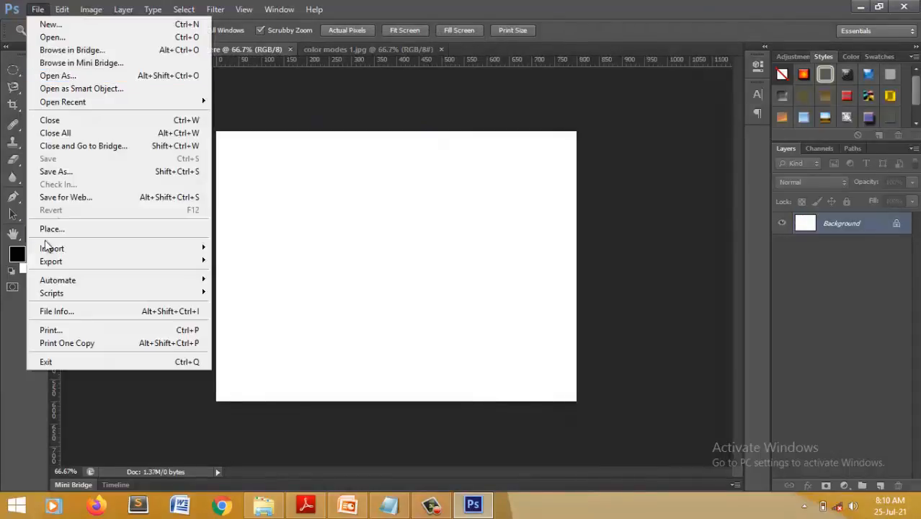
{"action": "left_click", "coordinate": [62, 170]}
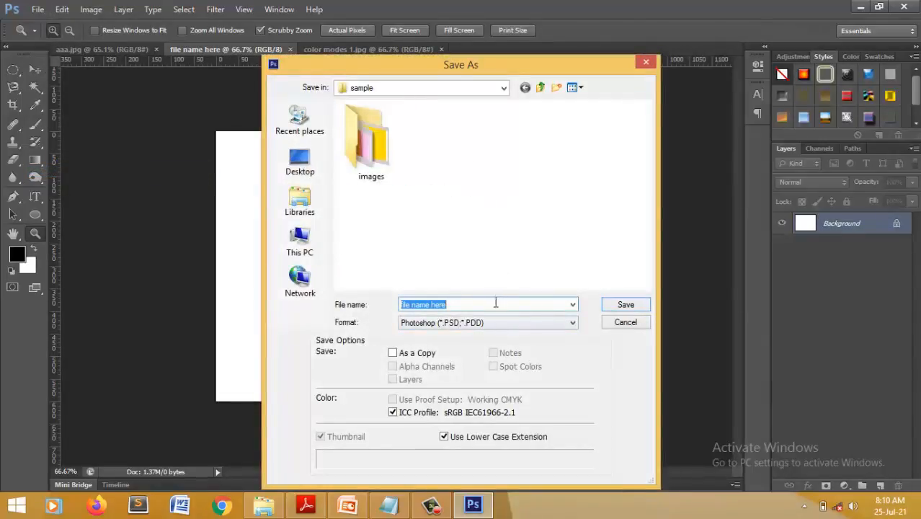
{"action": "left_click_drag", "start_coordinate": [469, 304], "coordinate": [386, 308]}
{"action": "type", "text": "dfgdfgs"}
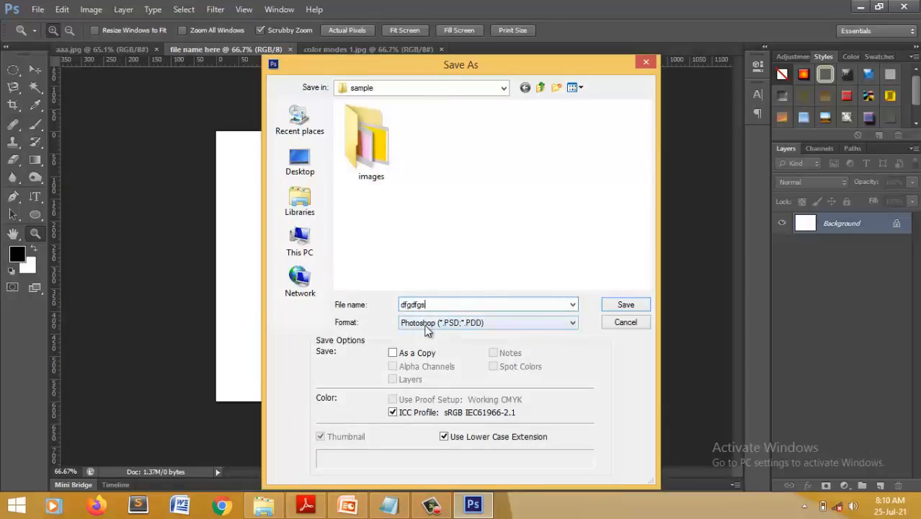
{"action": "left_click", "coordinate": [426, 323]}
{"action": "left_click", "coordinate": [446, 335]}
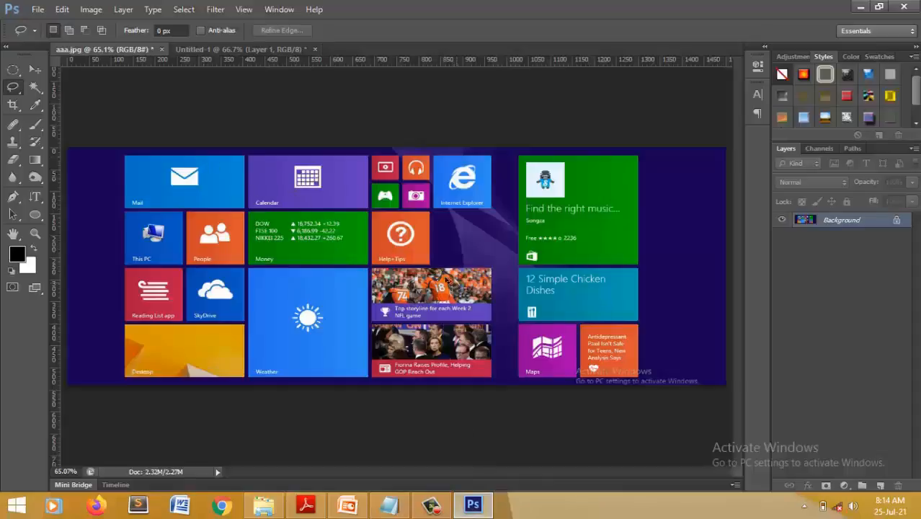
- Draw a freehand Lasso selection across the This PC and People tiles in aaa.jpg
{"action": "right_click", "coordinate": [14, 88]}
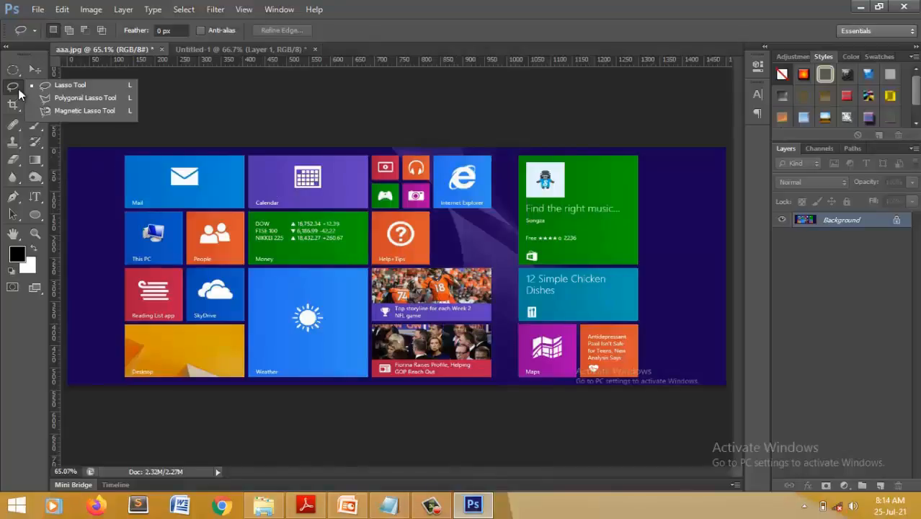
{"action": "left_click", "coordinate": [68, 89]}
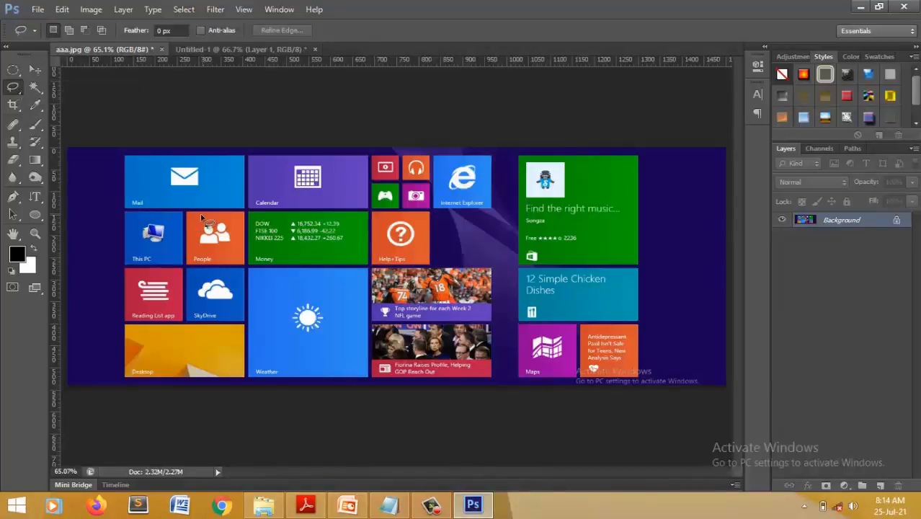
{"action": "mouse_move", "coordinate": [185, 232]}
{"action": "left_mouse_down"}
{"action": "mouse_move", "coordinate": [128, 217]}
{"action": "mouse_move", "coordinate": [138, 238]}
{"action": "mouse_move", "coordinate": [133, 263]}
{"action": "mouse_move", "coordinate": [166, 272]}
{"action": "mouse_move", "coordinate": [190, 255]}
{"action": "mouse_move", "coordinate": [216, 270]}
{"action": "mouse_move", "coordinate": [203, 219]}
{"action": "left_mouse_up"}
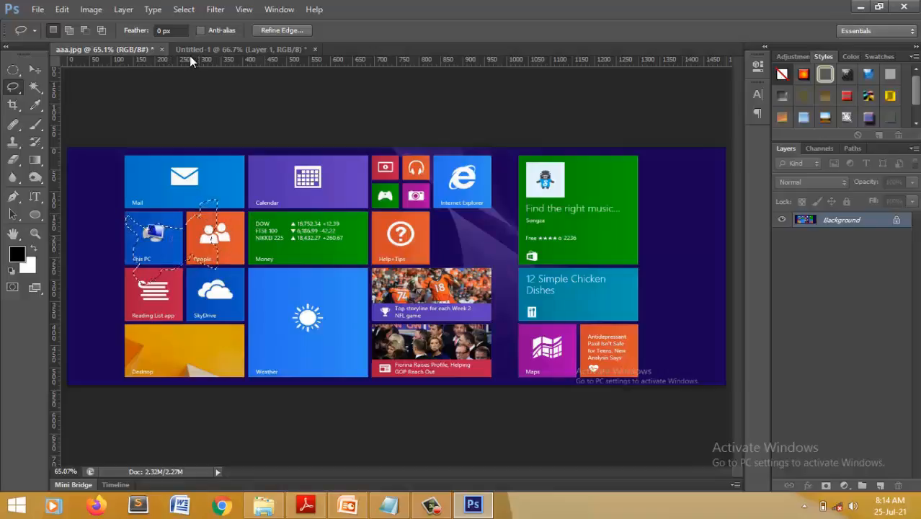
- Refine the selection's edge with Smart Radius on, a radius of 4.4 px, and increased smoothing and feather
{"action": "left_click", "coordinate": [184, 9]}
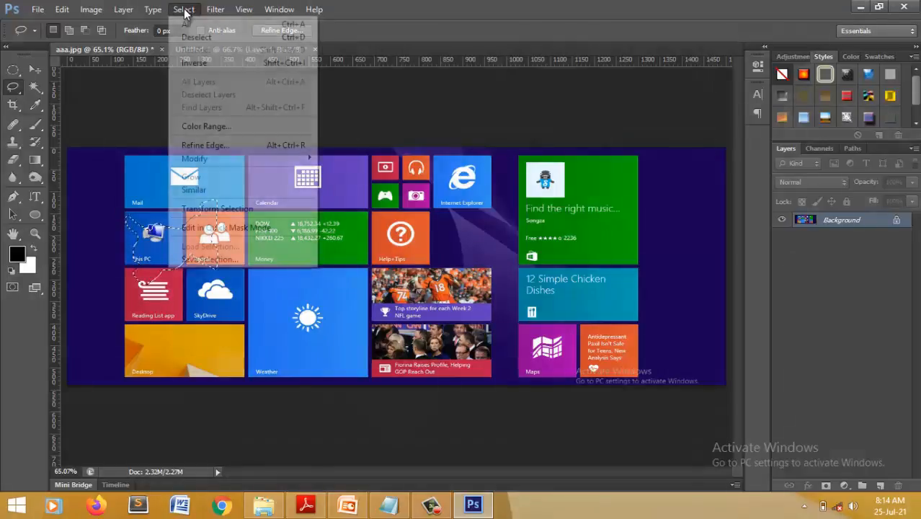
{"action": "left_click", "coordinate": [209, 145]}
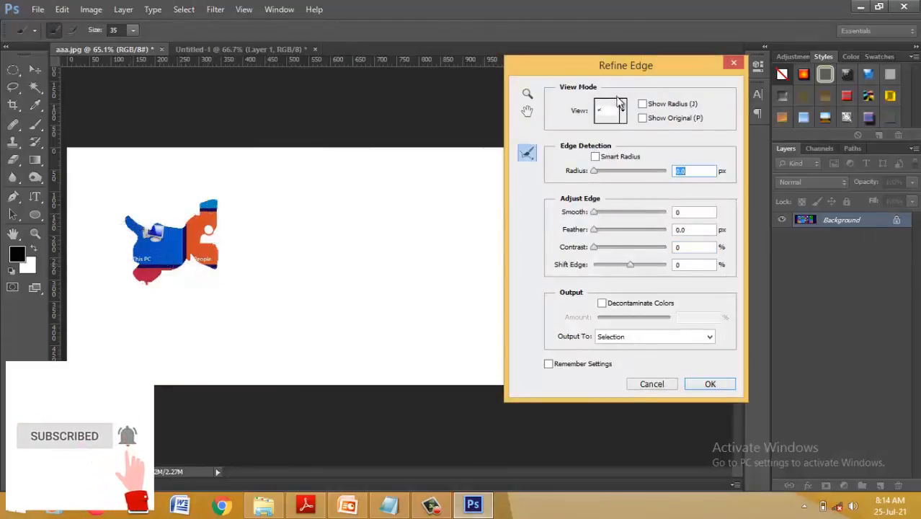
{"action": "left_click_drag", "start_coordinate": [619, 61], "coordinate": [583, 60]}
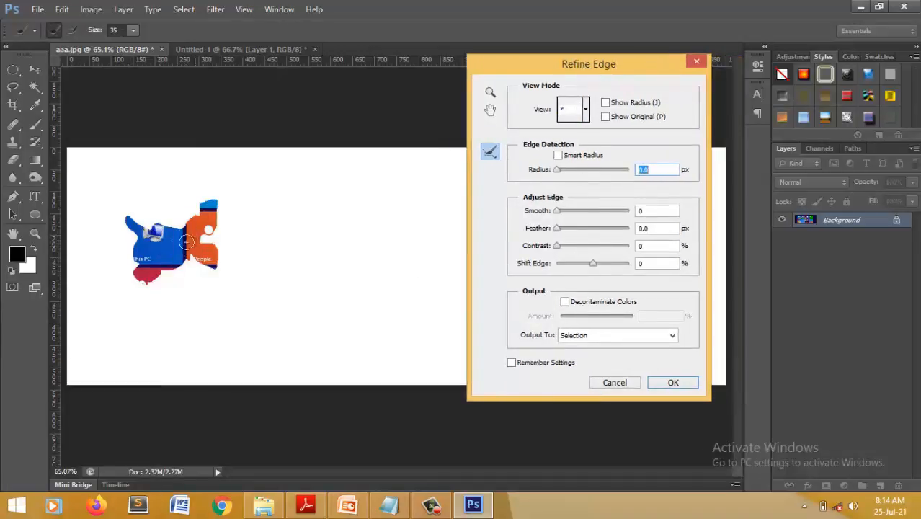
{"action": "left_click", "coordinate": [586, 110]}
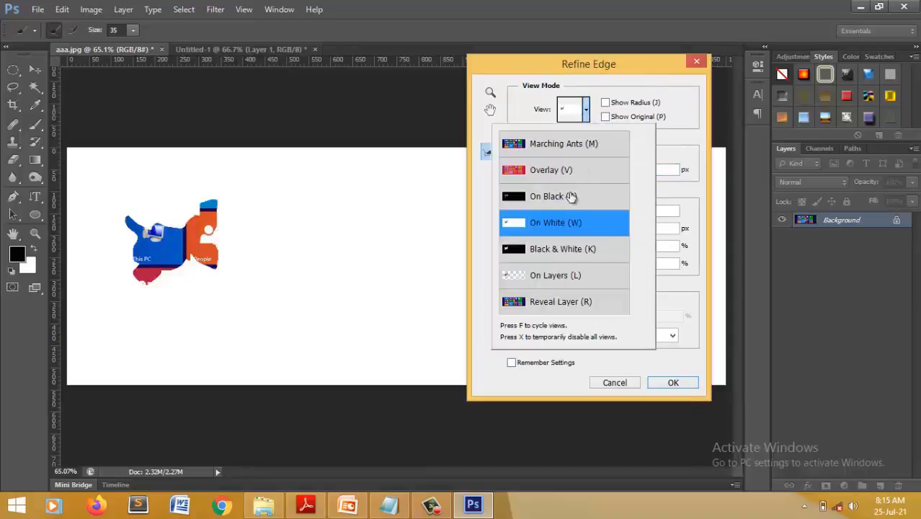
{"action": "left_click", "coordinate": [671, 153]}
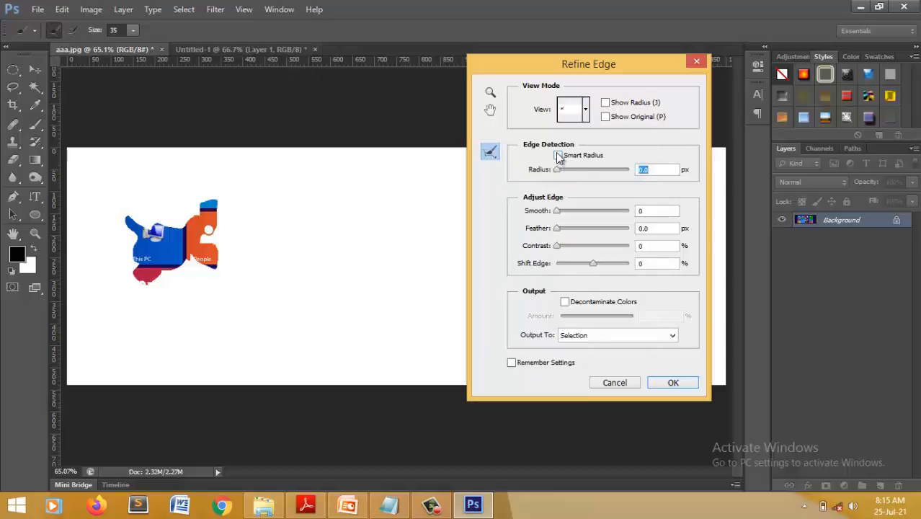
{"action": "left_click", "coordinate": [559, 156]}
{"action": "left_click_drag", "start_coordinate": [560, 173], "coordinate": [604, 173]}
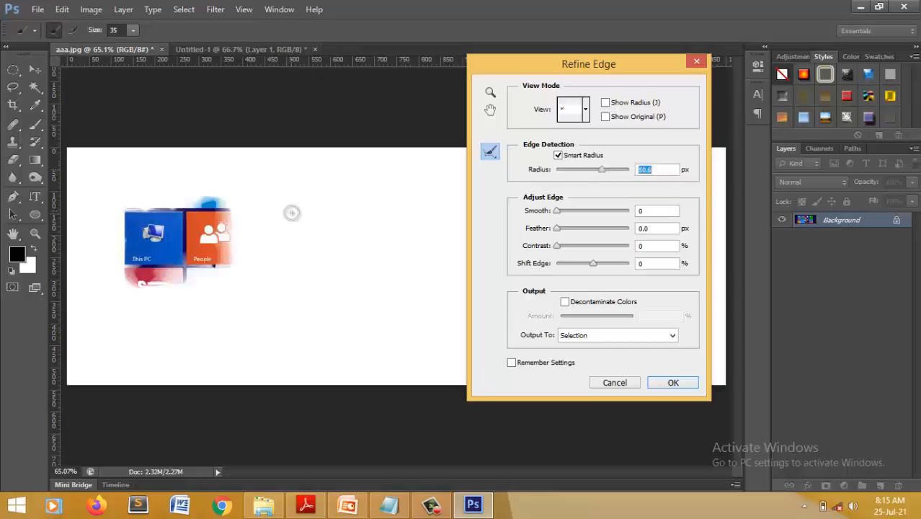
{"action": "left_click_drag", "start_coordinate": [601, 170], "coordinate": [574, 173]}
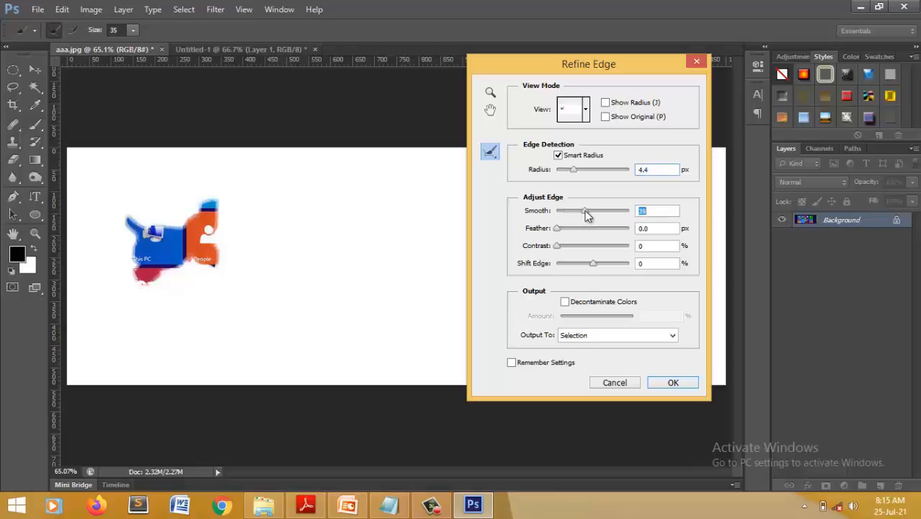
{"action": "left_click_drag", "start_coordinate": [558, 228], "coordinate": [619, 263]}
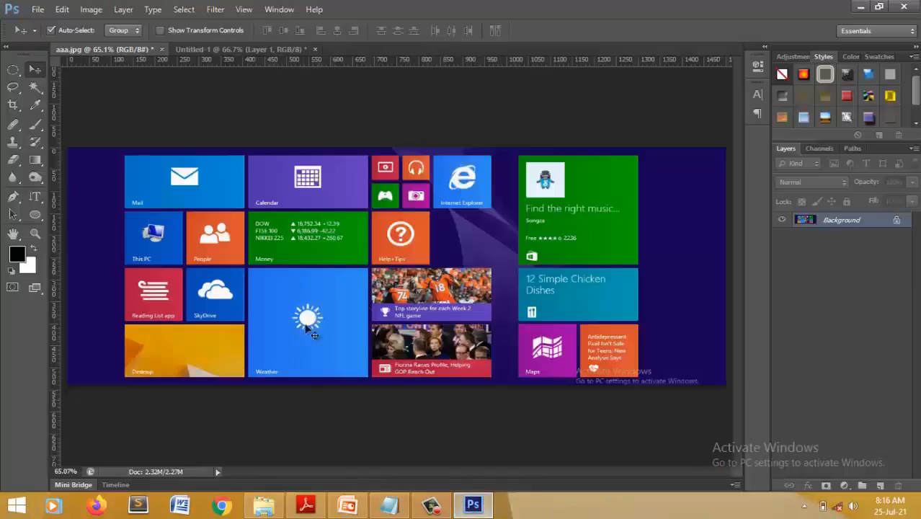
- Lasso a freehand area around the This PC and People tiles, and deselect it
{"action": "left_click_drag", "start_coordinate": [13, 87], "coordinate": [72, 88]}
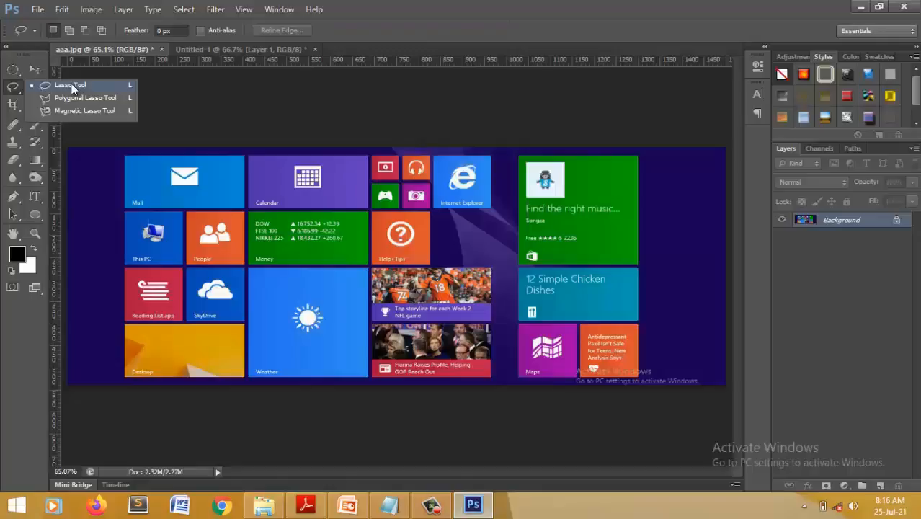
{"action": "mouse_move", "coordinate": [209, 192]}
{"action": "left_mouse_down"}
{"action": "mouse_move", "coordinate": [163, 201]}
{"action": "mouse_move", "coordinate": [156, 246]}
{"action": "mouse_move", "coordinate": [242, 272]}
{"action": "mouse_move", "coordinate": [242, 206]}
{"action": "left_mouse_up"}
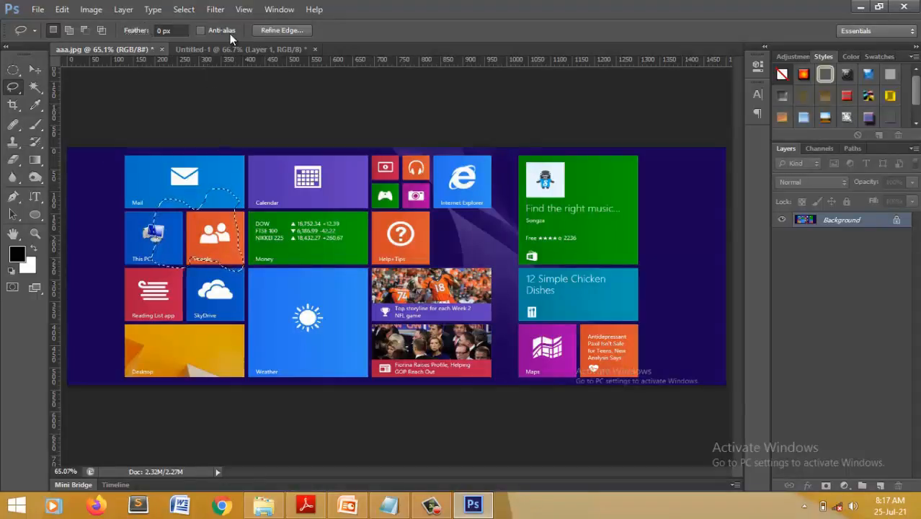
{"action": "key", "text": "ctrl+d"}
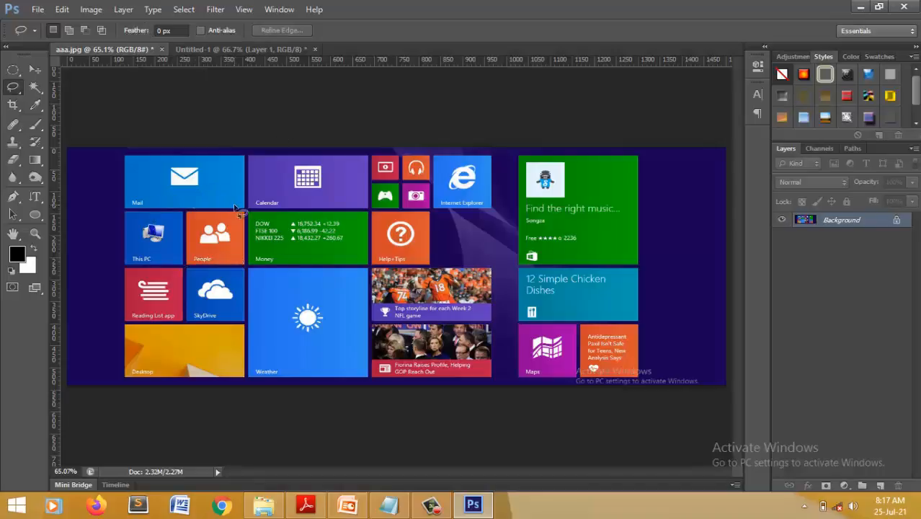
- Set the Lasso Tool to a 50 px feather with anti-aliasing on
{"action": "left_click", "coordinate": [200, 29]}
{"action": "left_click", "coordinate": [160, 31]}
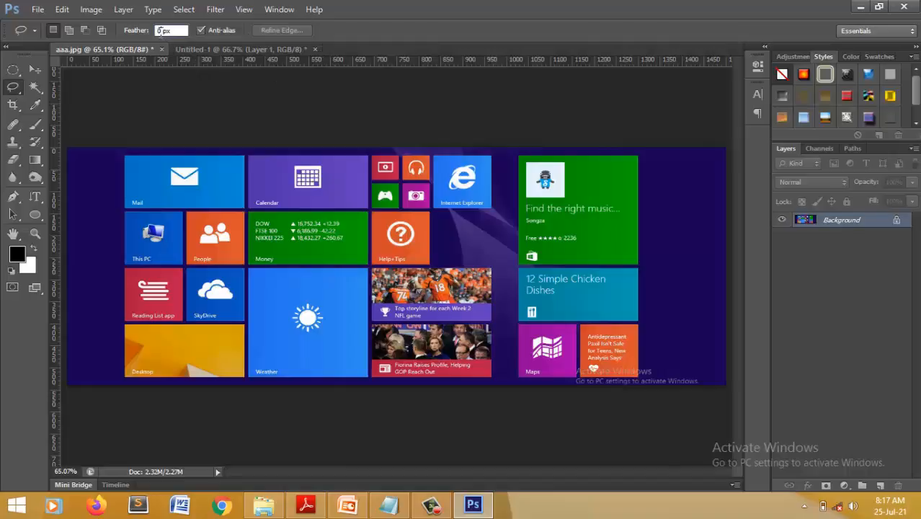
{"action": "type", "text": "5"}
{"action": "right_click", "coordinate": [15, 87]}
{"action": "left_click", "coordinate": [67, 85]}
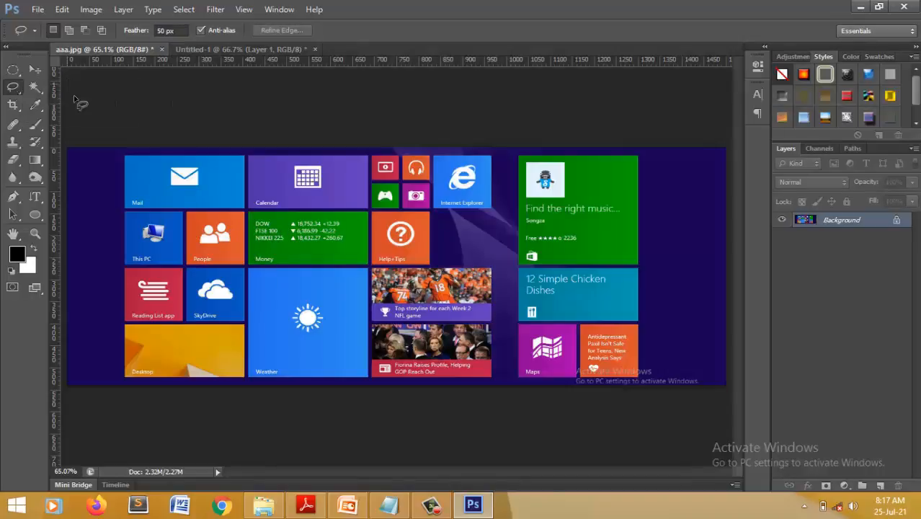
- Make a feathered freehand selection over the This PC and People tiles, and turn anti-aliasing off
{"action": "mouse_move", "coordinate": [193, 209]}
{"action": "left_mouse_down"}
{"action": "mouse_move", "coordinate": [146, 190]}
{"action": "mouse_move", "coordinate": [140, 237]}
{"action": "mouse_move", "coordinate": [150, 275]}
{"action": "mouse_move", "coordinate": [271, 271]}
{"action": "left_mouse_up"}
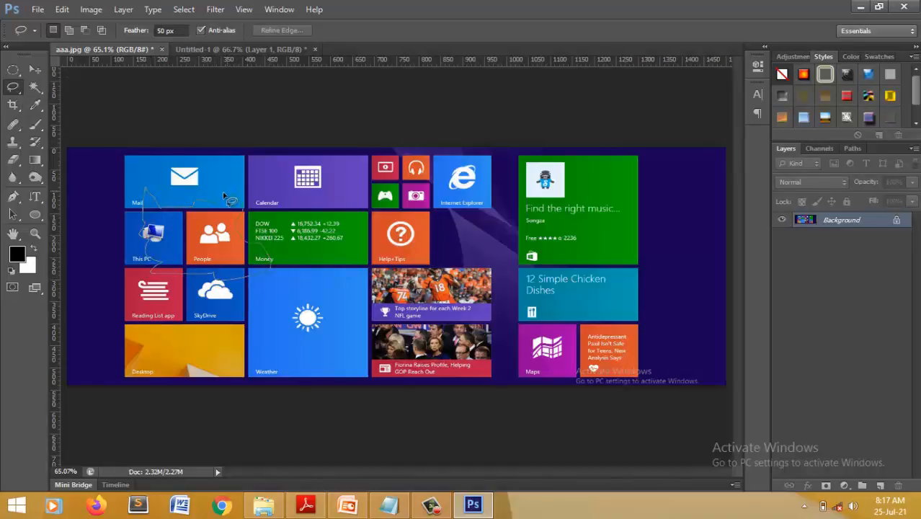
{"action": "left_click_drag", "start_coordinate": [216, 207], "coordinate": [219, 209]}
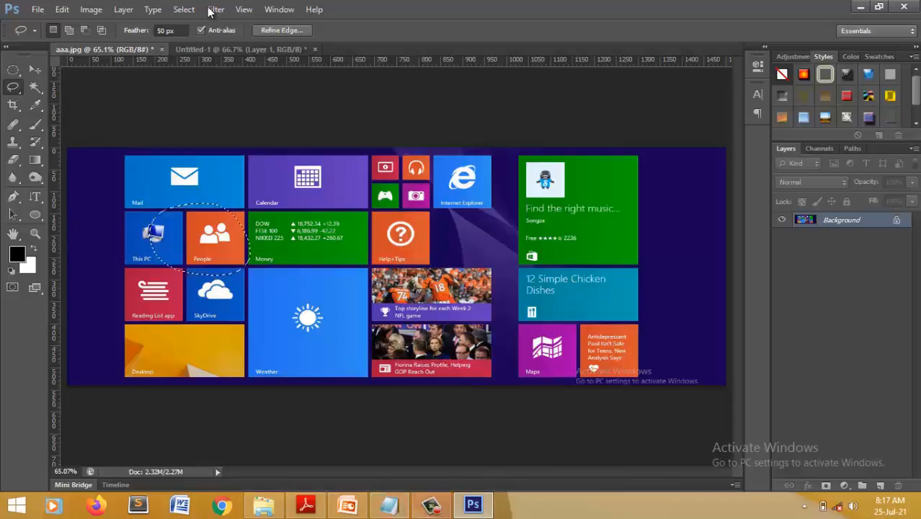
{"action": "left_click", "coordinate": [201, 30]}
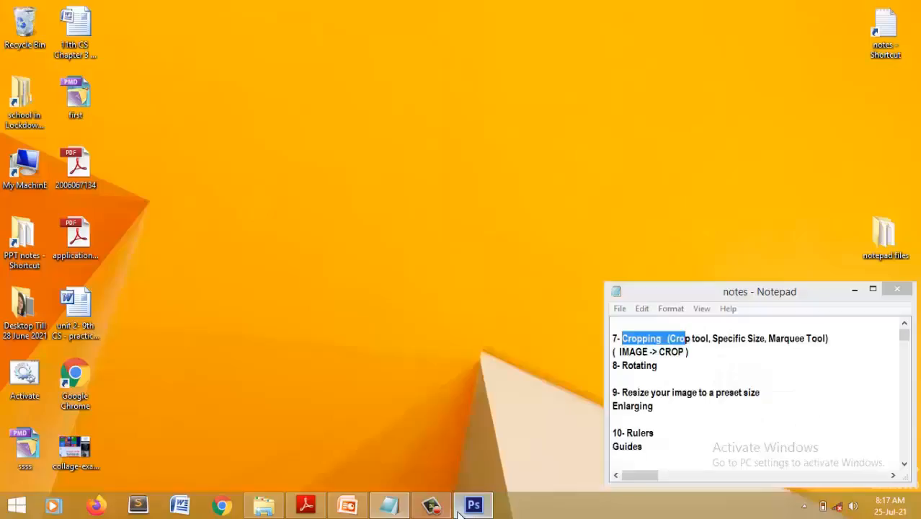
- Return to Photoshop and crop aaa.jpg with an enlarged 1 x 1 square box and the image rotated counter-clockwise
{"action": "left_click", "coordinate": [472, 504]}
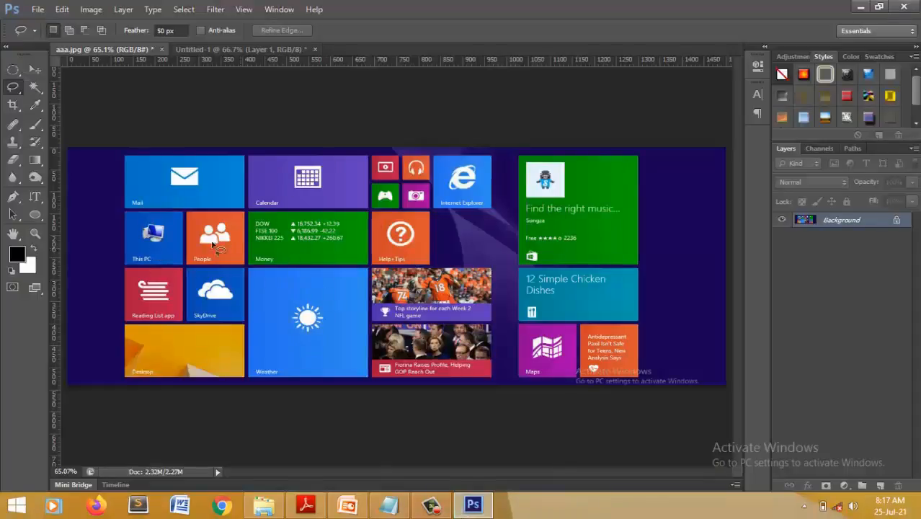
{"action": "left_click", "coordinate": [11, 106]}
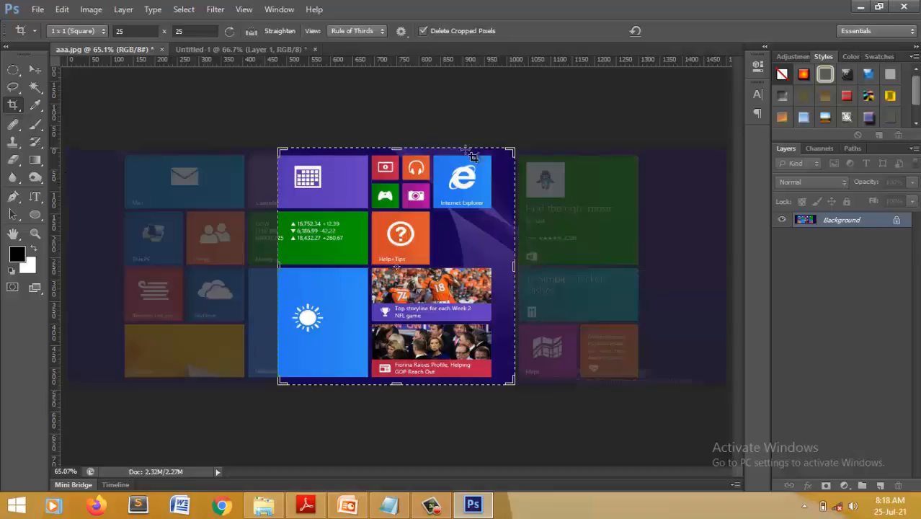
{"action": "left_click", "coordinate": [349, 298]}
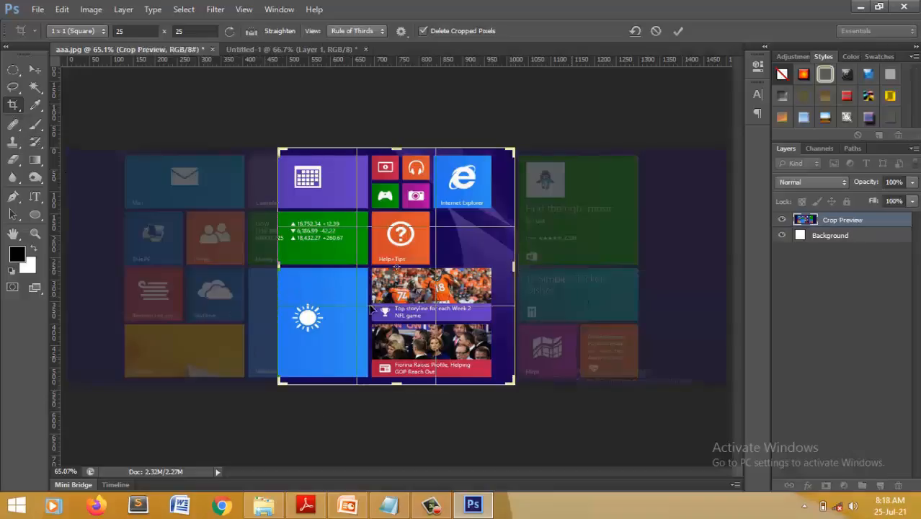
{"action": "left_click_drag", "start_coordinate": [273, 267], "coordinate": [236, 251]}
{"action": "left_click_drag", "start_coordinate": [569, 435], "coordinate": [580, 242]}
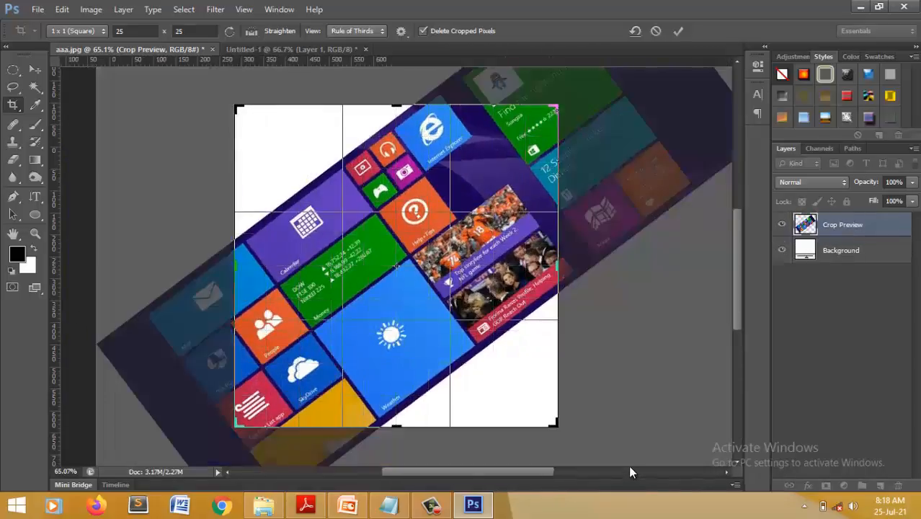
{"action": "key", "text": "Return"}
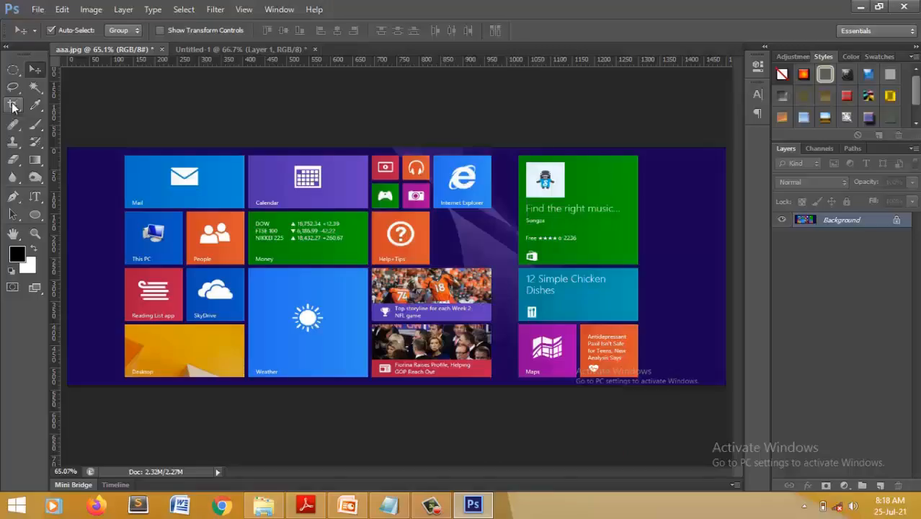
- Crop aaa.jpg with a custom 40 x 40 box, shifting the image so the box frames the Calendar and Weather tiles
{"action": "left_click", "coordinate": [13, 107]}
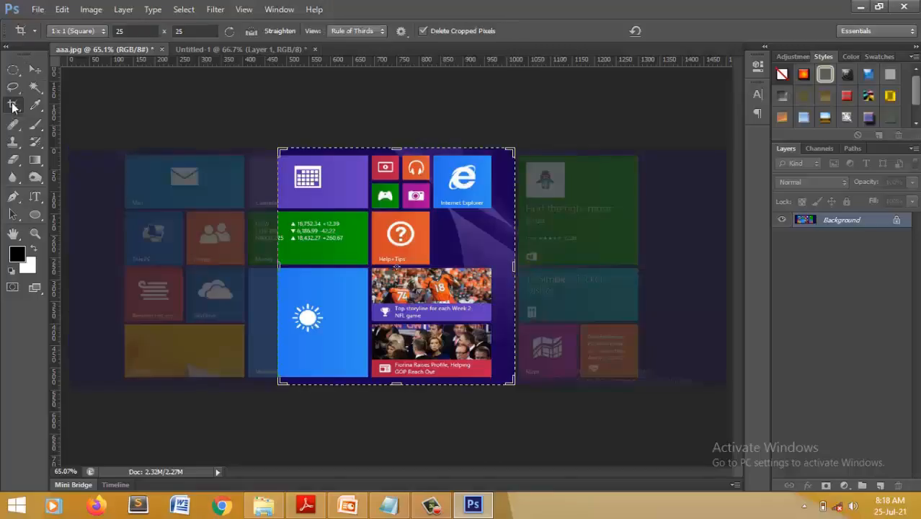
{"action": "left_click", "coordinate": [145, 31]}
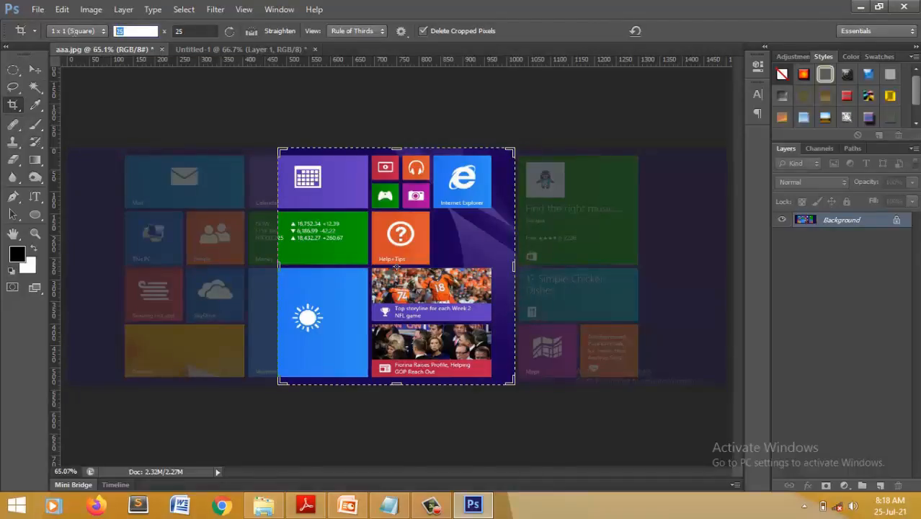
{"action": "type", "text": "40"}
{"action": "key", "text": "Tab"}
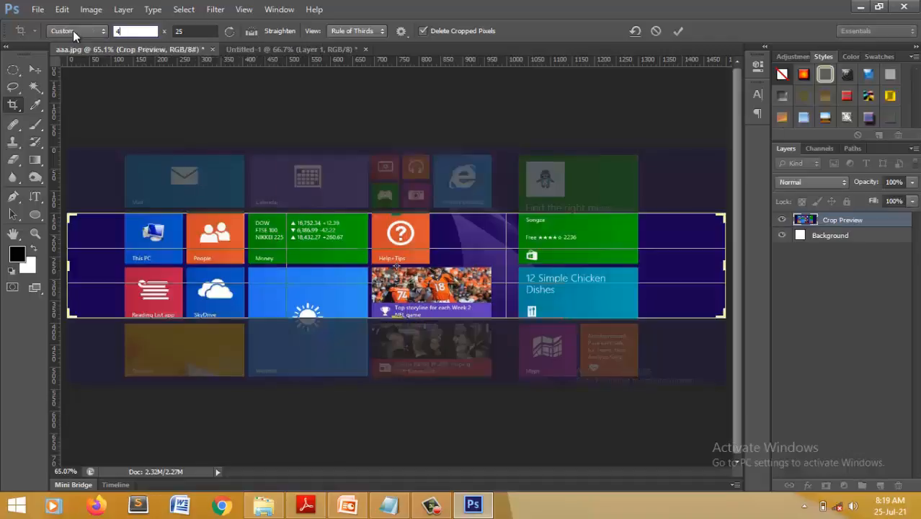
{"action": "type", "text": "40"}
{"action": "key", "text": "Return"}
{"action": "left_click_drag", "start_coordinate": [398, 276], "coordinate": [434, 324]}
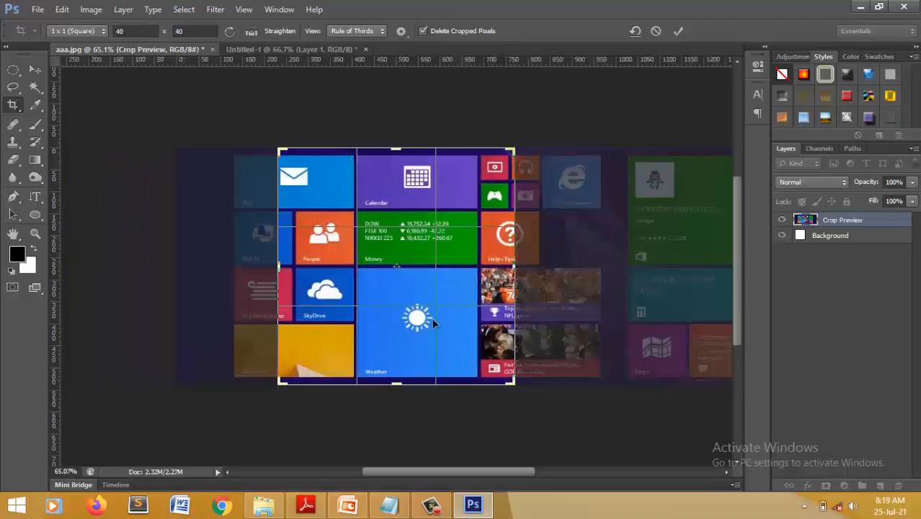
{"action": "key", "text": "Return"}
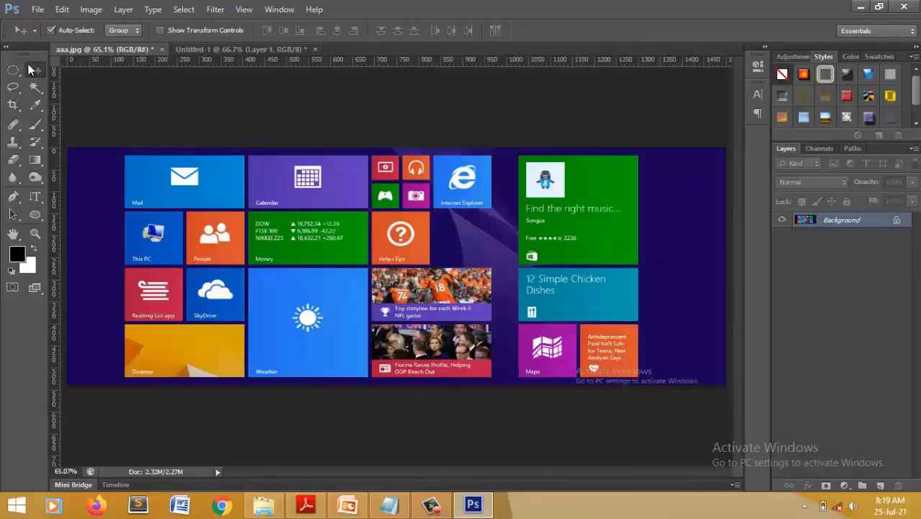
- Select a rectangle about 500 px wide around the Money and Help+Tips tiles, crop the image to it, and undo the crop
{"action": "left_click", "coordinate": [13, 70]}
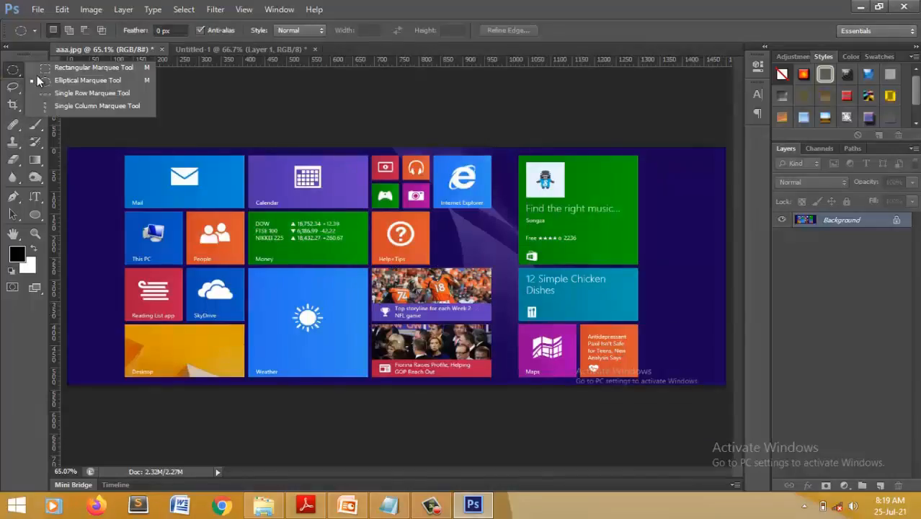
{"action": "left_click", "coordinate": [54, 67]}
{"action": "left_click_drag", "start_coordinate": [257, 184], "coordinate": [480, 287]}
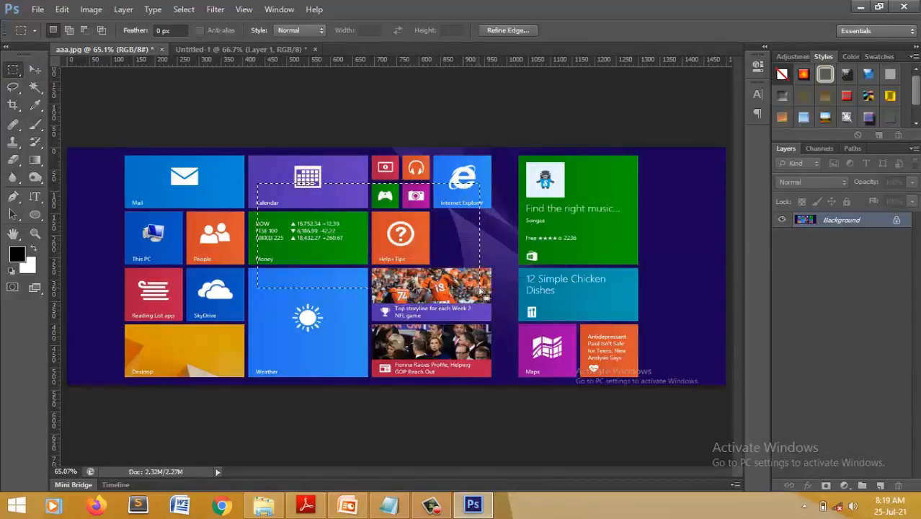
{"action": "left_click", "coordinate": [91, 9]}
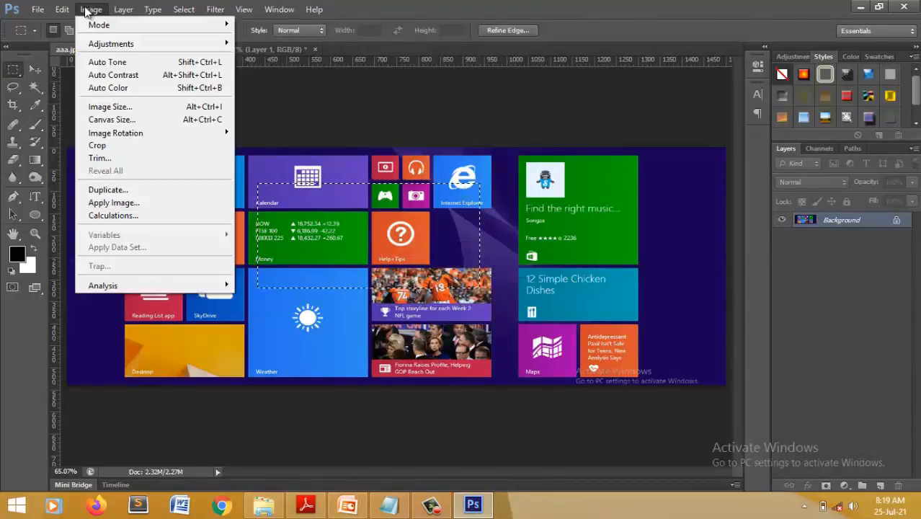
{"action": "left_click", "coordinate": [97, 148]}
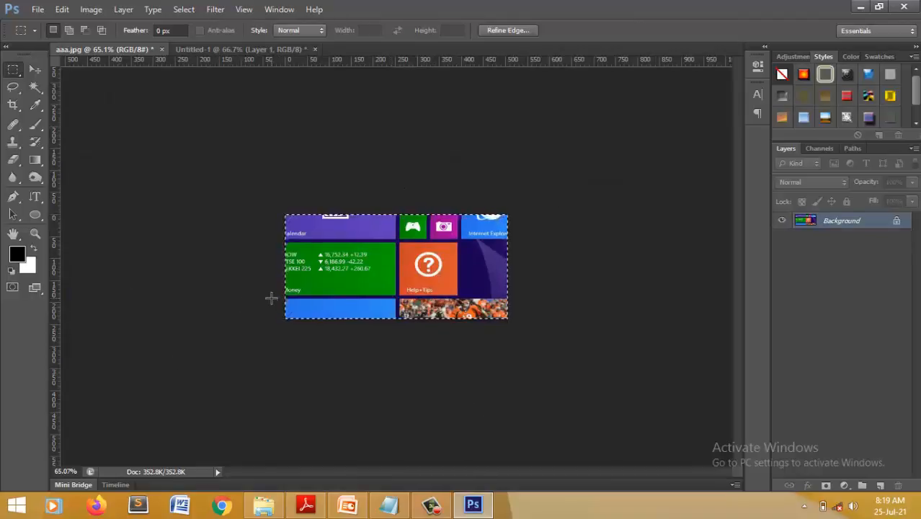
{"action": "key", "text": "ctrl+z"}
- Bring up the notes in Notepad, and return to Photoshop to rotate aaa.jpg 90° clockwise
{"action": "left_click", "coordinate": [387, 508]}
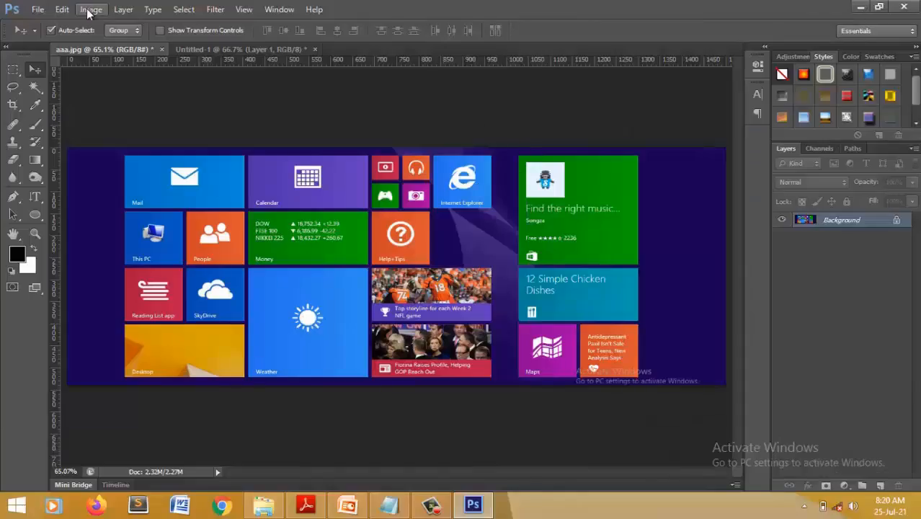
{"action": "left_click", "coordinate": [90, 11]}
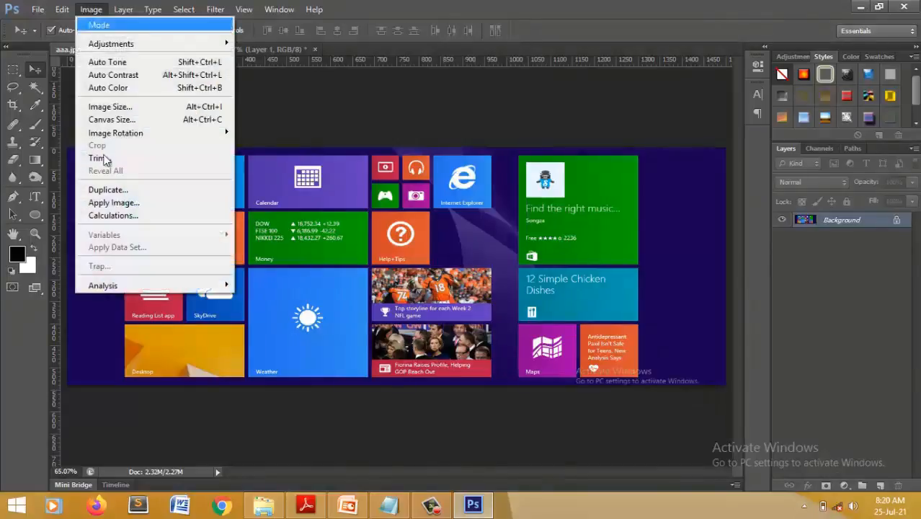
{"action": "mouse_move", "coordinate": [114, 137]}
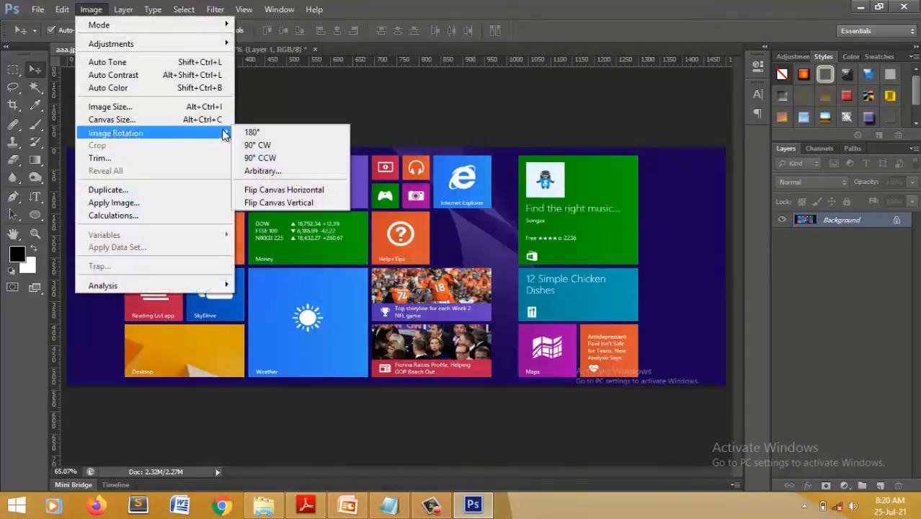
{"action": "left_click", "coordinate": [264, 145]}
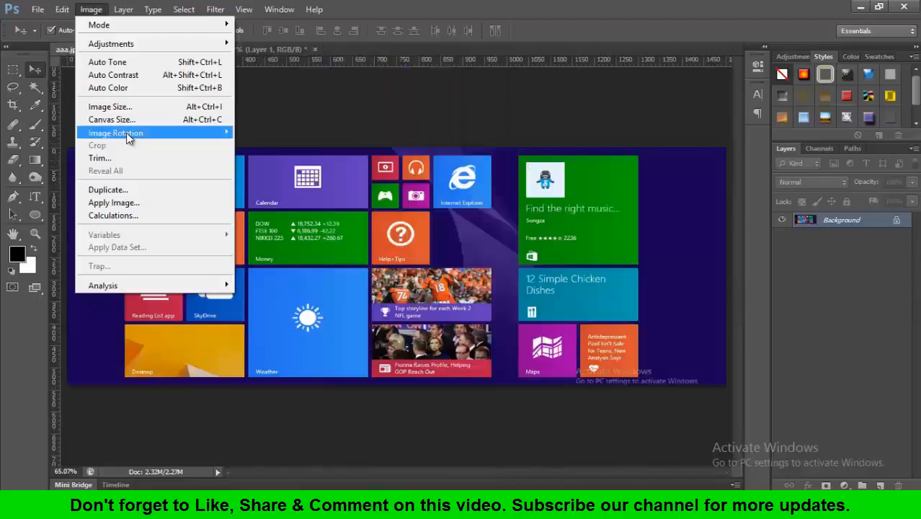
- Rotate the image 180°, follow it with a 90° counter-clockwise rotation, and undo
{"action": "mouse_move", "coordinate": [130, 134]}
{"action": "left_click", "coordinate": [256, 132]}
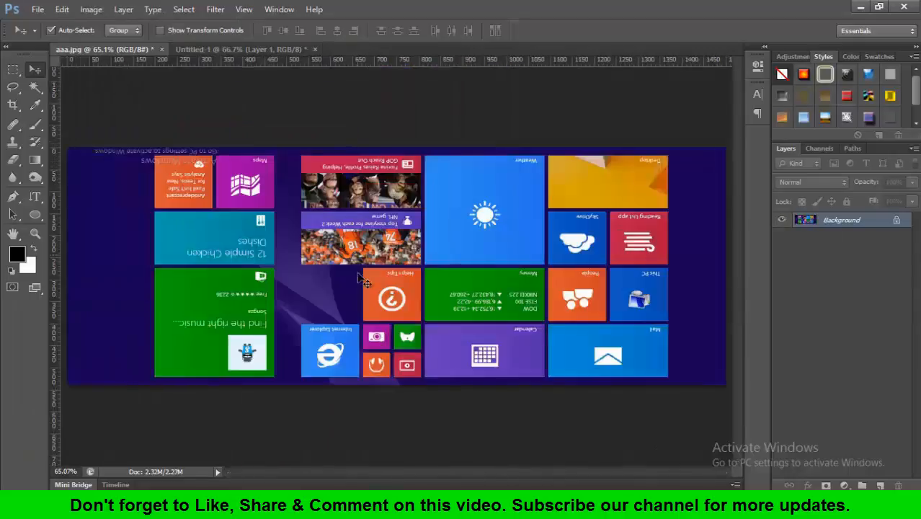
{"action": "left_click", "coordinate": [91, 10]}
{"action": "mouse_move", "coordinate": [115, 133]}
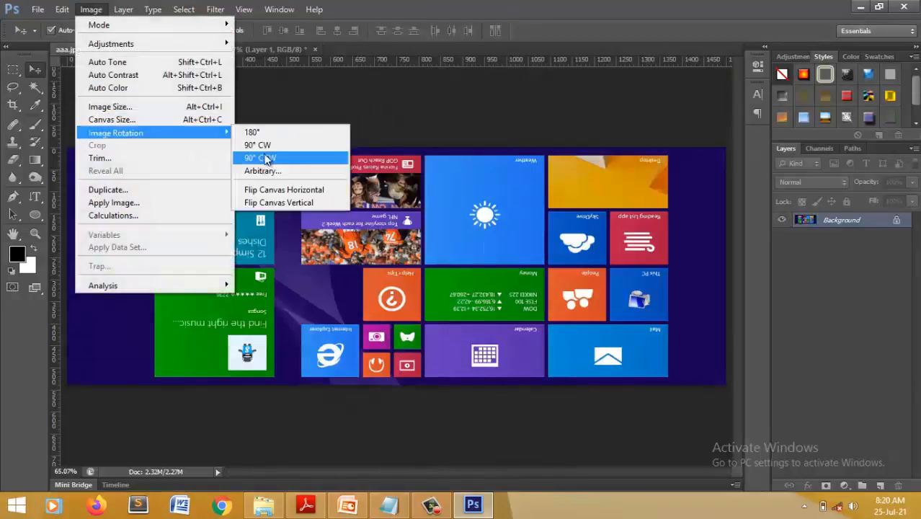
{"action": "left_click", "coordinate": [266, 158]}
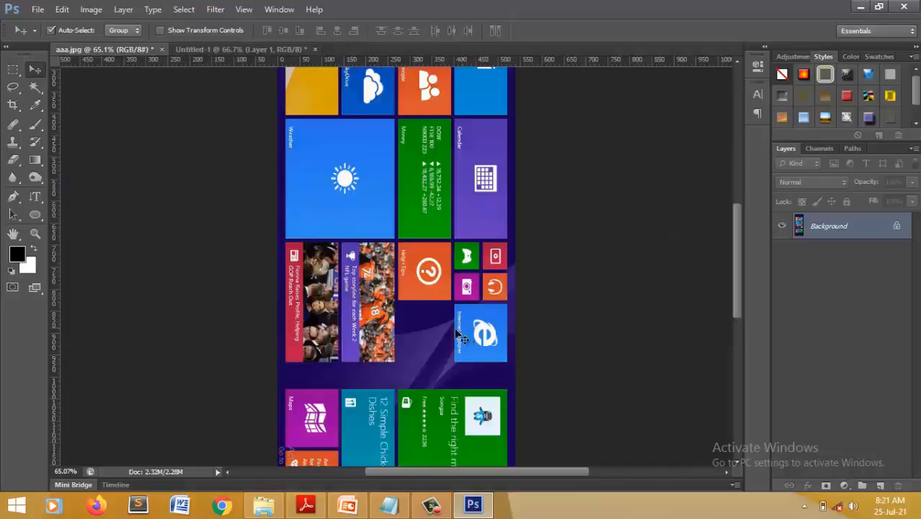
{"action": "key", "text": "ctrl+z"}
- Flip the canvas of aaa.jpg horizontally, and flip it vertically as well
{"action": "left_click", "coordinate": [88, 10]}
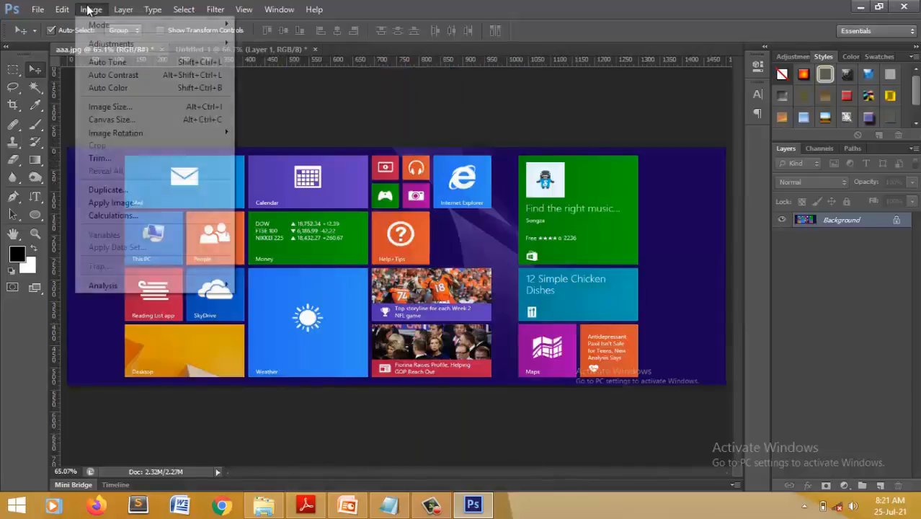
{"action": "mouse_move", "coordinate": [112, 134]}
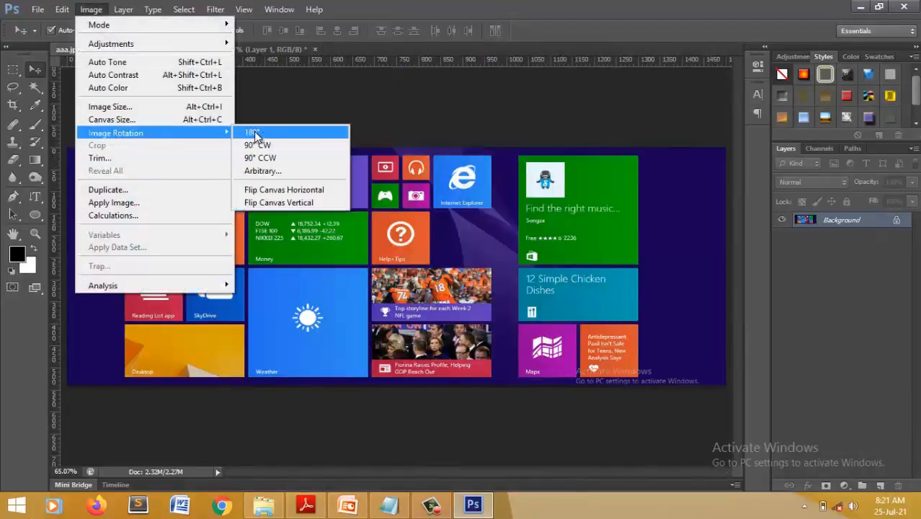
{"action": "left_click", "coordinate": [279, 192]}
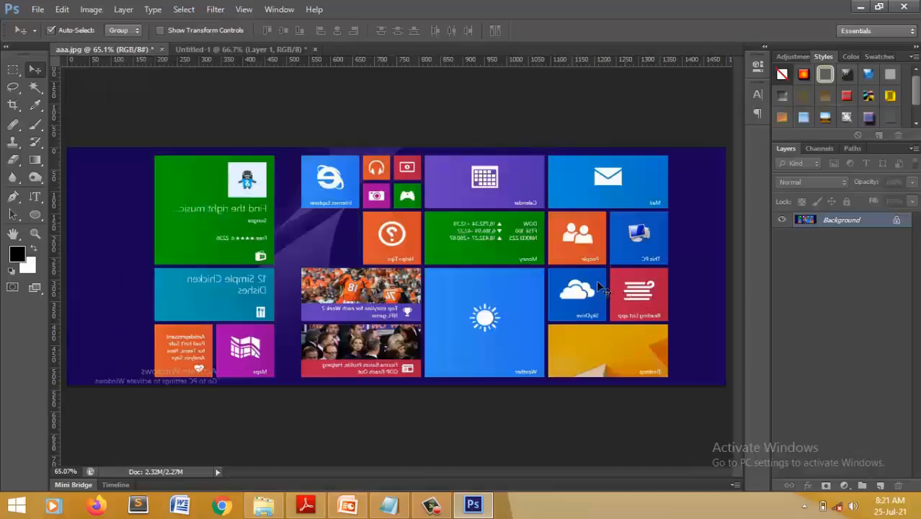
{"action": "left_click", "coordinate": [91, 10]}
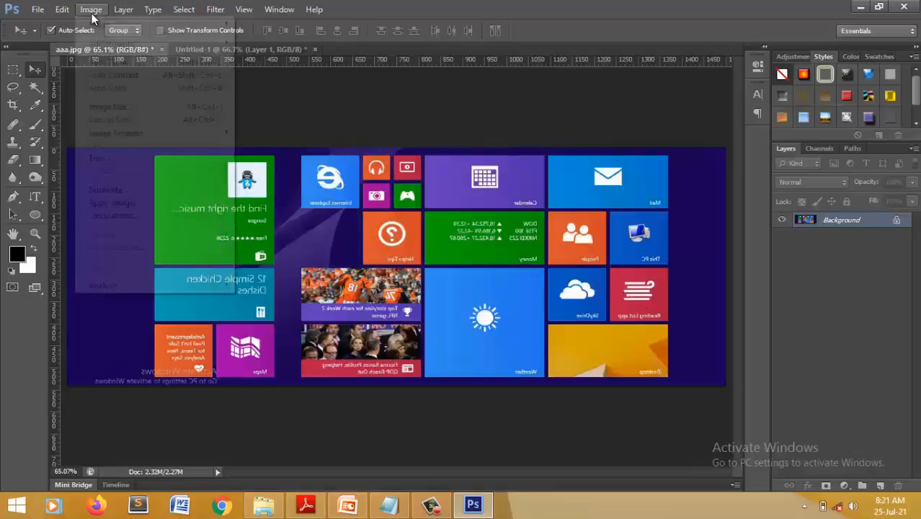
{"action": "mouse_move", "coordinate": [138, 141]}
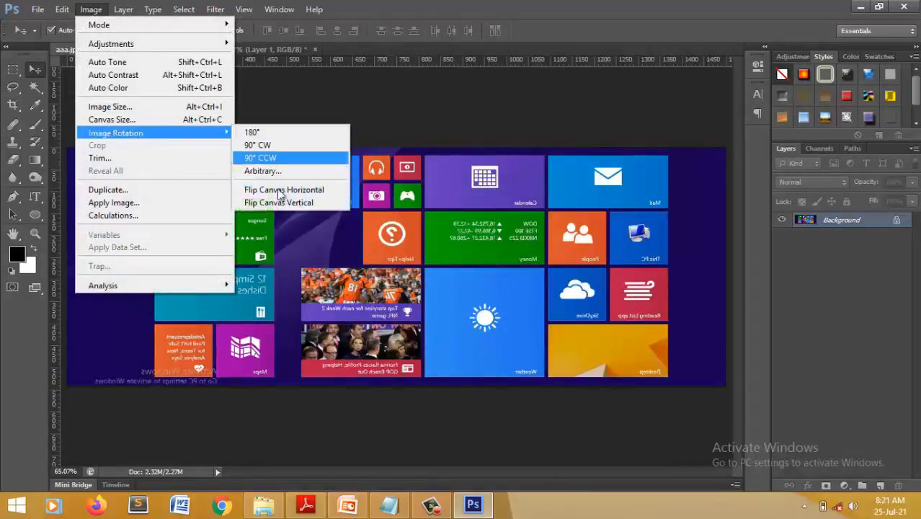
{"action": "left_click", "coordinate": [277, 203]}
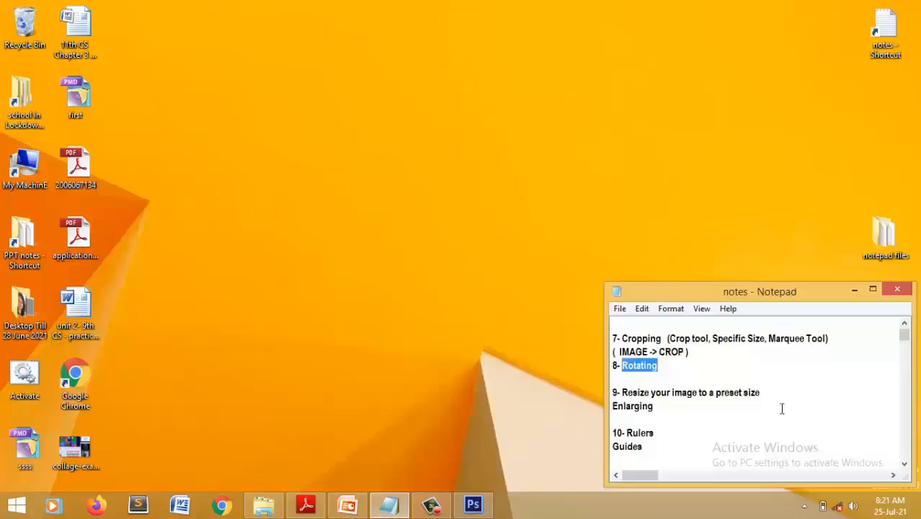
- Highlight the preset-size resizing line in the Notepad notes, and set up a new Photoshop document of 800 x 600 pixels
{"action": "left_click_drag", "start_coordinate": [623, 394], "coordinate": [786, 395]}
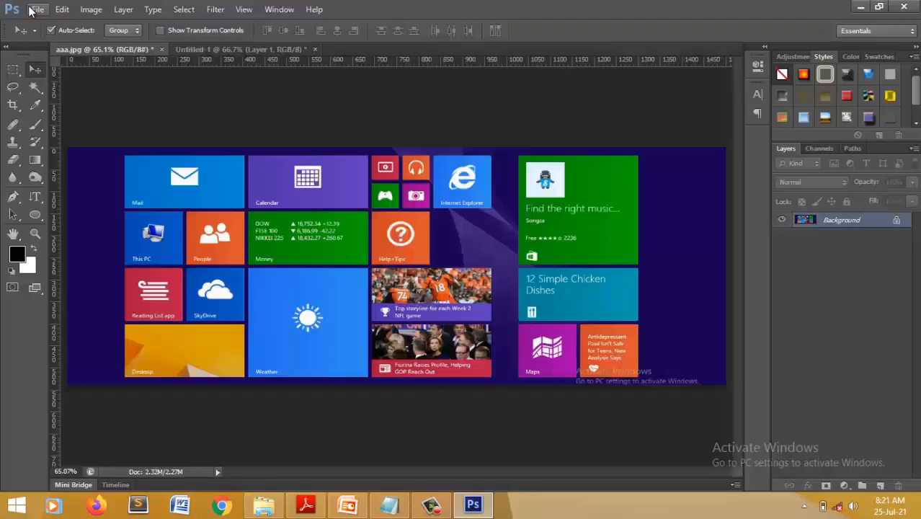
{"action": "left_click", "coordinate": [36, 9]}
{"action": "left_click", "coordinate": [49, 24]}
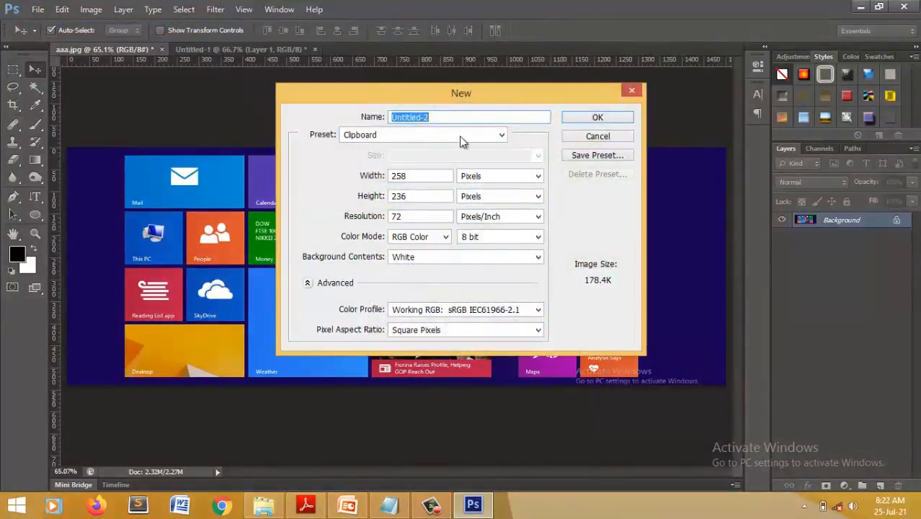
{"action": "left_click", "coordinate": [462, 137]}
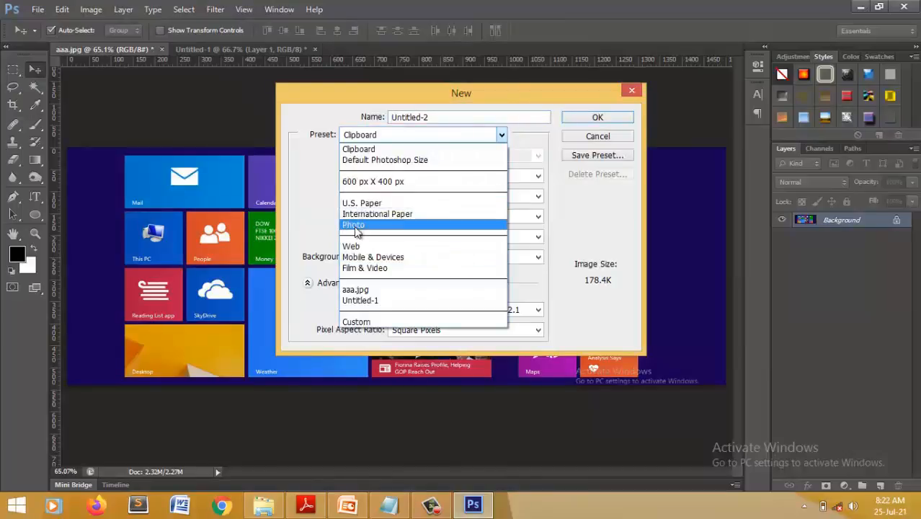
{"action": "left_click", "coordinate": [525, 134]}
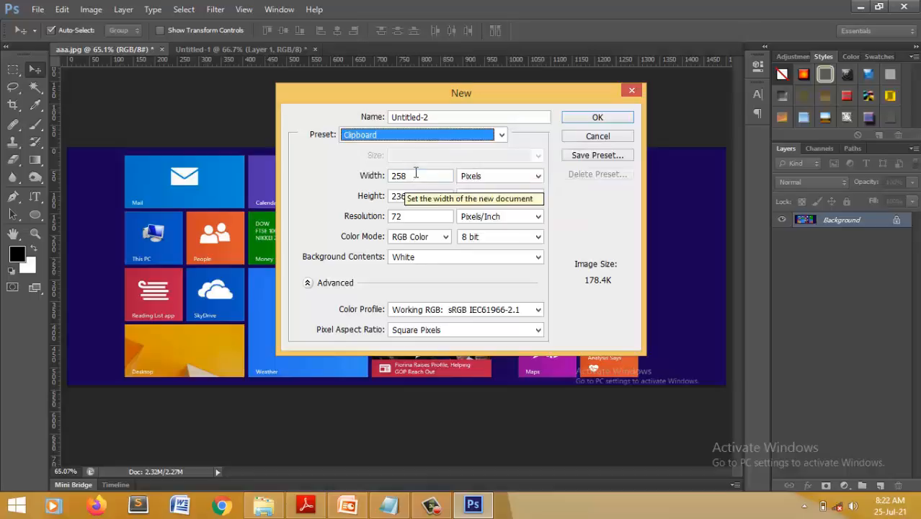
{"action": "left_click", "coordinate": [416, 173]}
{"action": "left_click", "coordinate": [415, 136]}
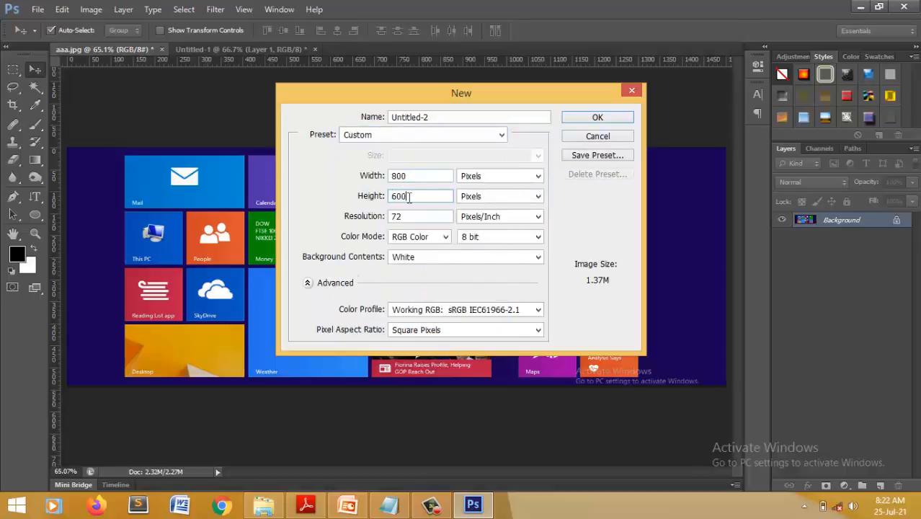
- Look through the width units and color modes, keep Pixels and RGB Color, and create the new document
{"action": "left_click", "coordinate": [485, 179]}
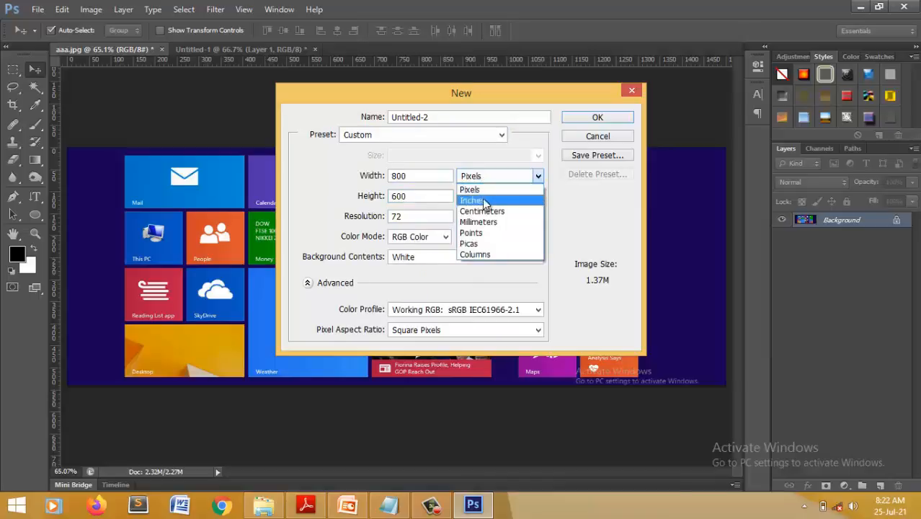
{"action": "left_click", "coordinate": [410, 241]}
{"action": "left_click", "coordinate": [409, 240]}
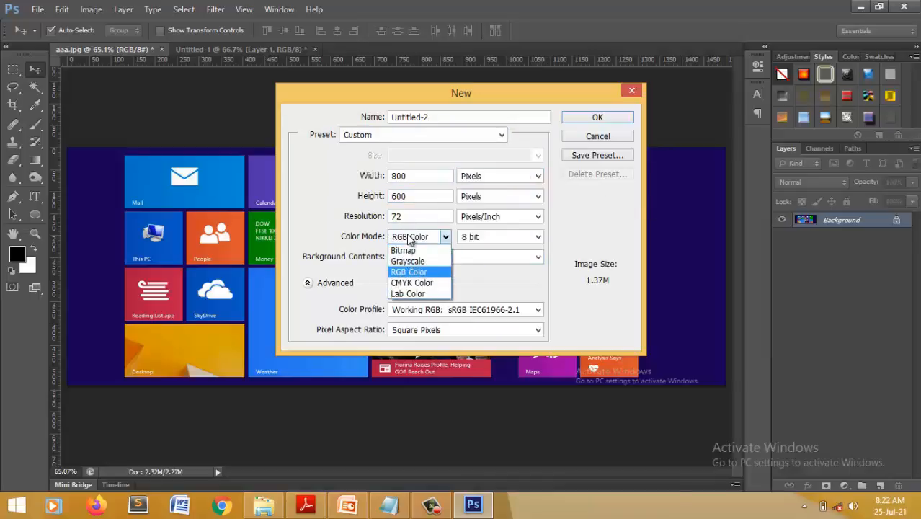
{"action": "left_click", "coordinate": [409, 240]}
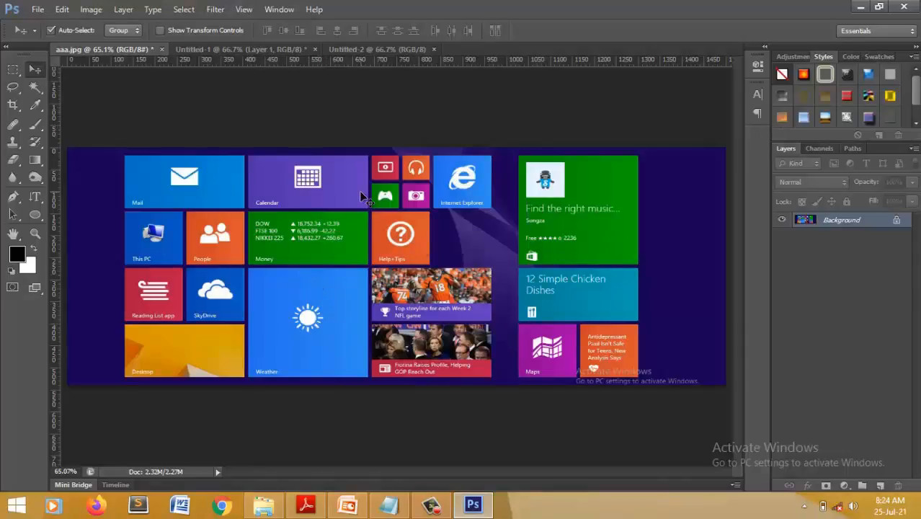
- Enlarge aaa.jpg to 110 percent of its width and height with proportions constrained
{"action": "left_click", "coordinate": [90, 10]}
{"action": "left_click", "coordinate": [117, 109]}
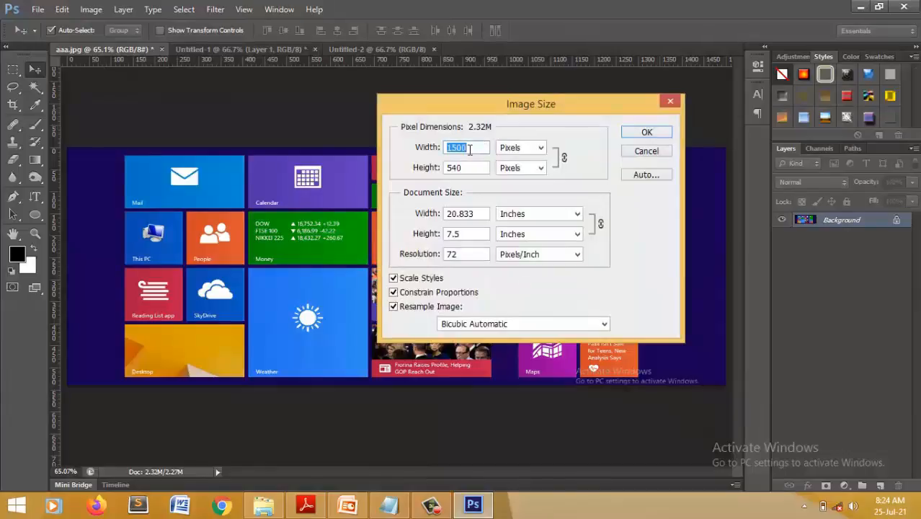
{"action": "left_click", "coordinate": [533, 148]}
{"action": "left_click", "coordinate": [517, 165]}
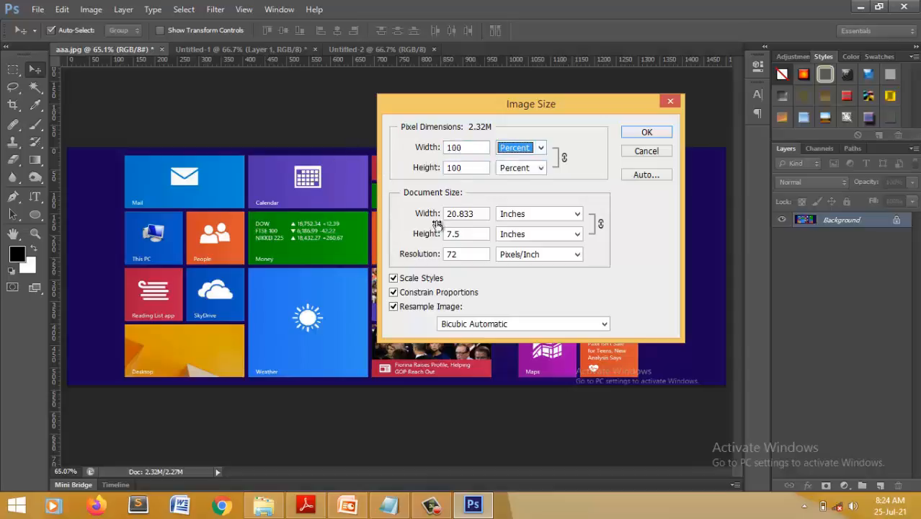
{"action": "left_click", "coordinate": [453, 147]}
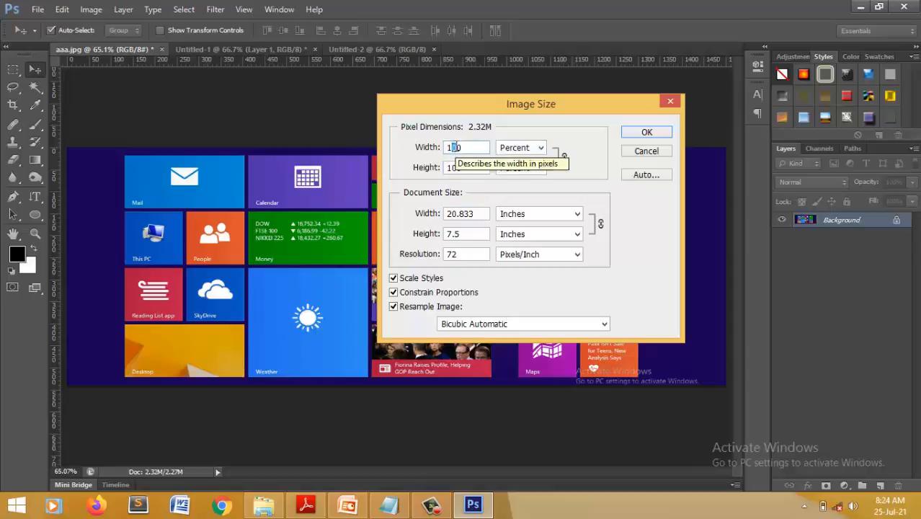
{"action": "type", "text": "2"}
{"action": "type", "text": "1"}
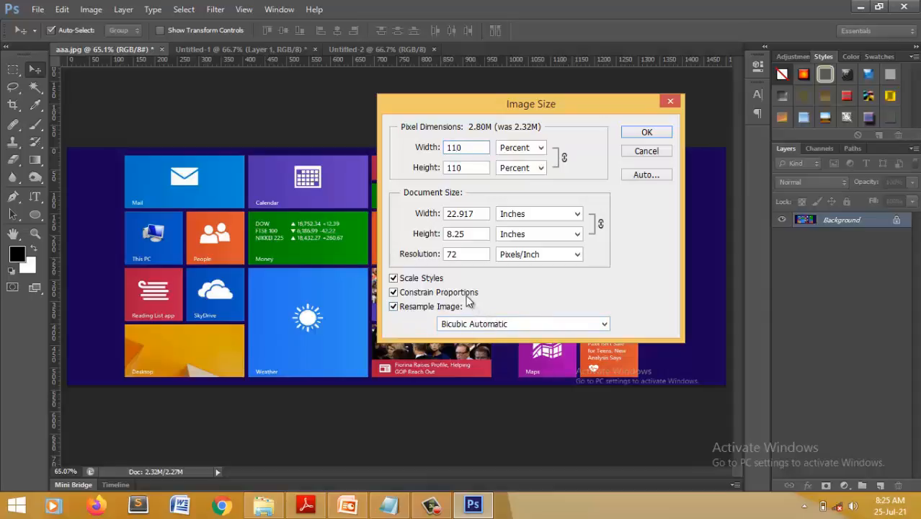
{"action": "left_click", "coordinate": [647, 133]}
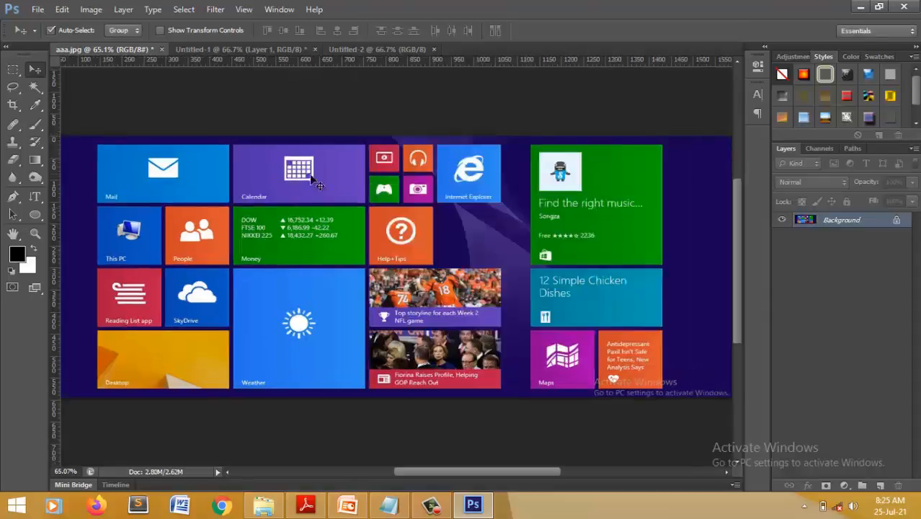
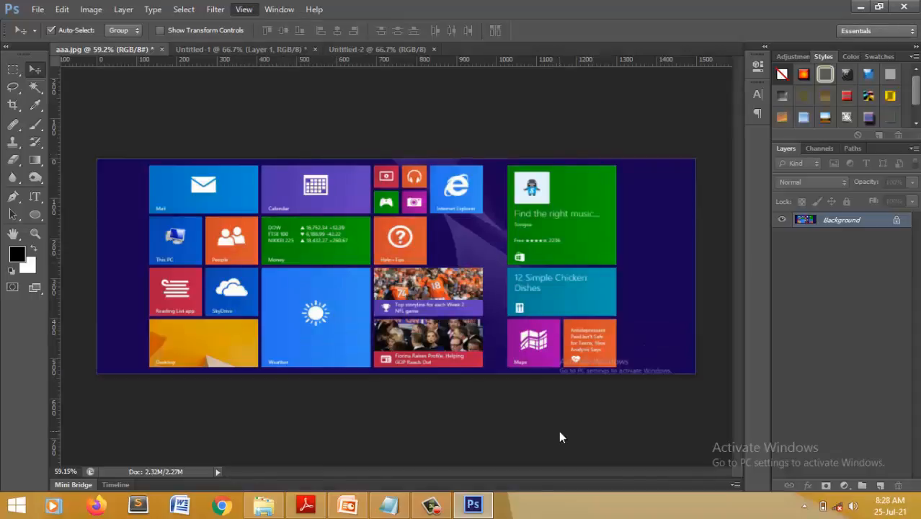
- Display the aaa.jpg image at its print size
{"action": "left_click", "coordinate": [244, 9]}
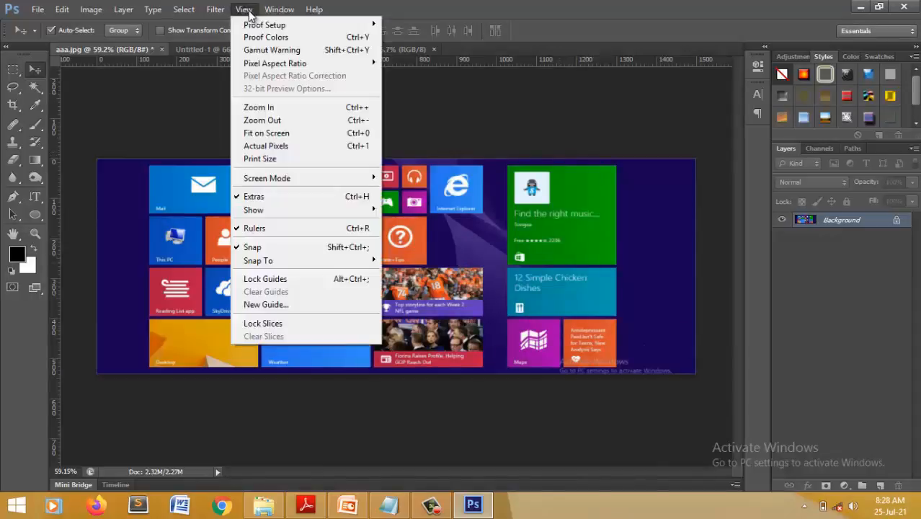
{"action": "left_click", "coordinate": [263, 160]}
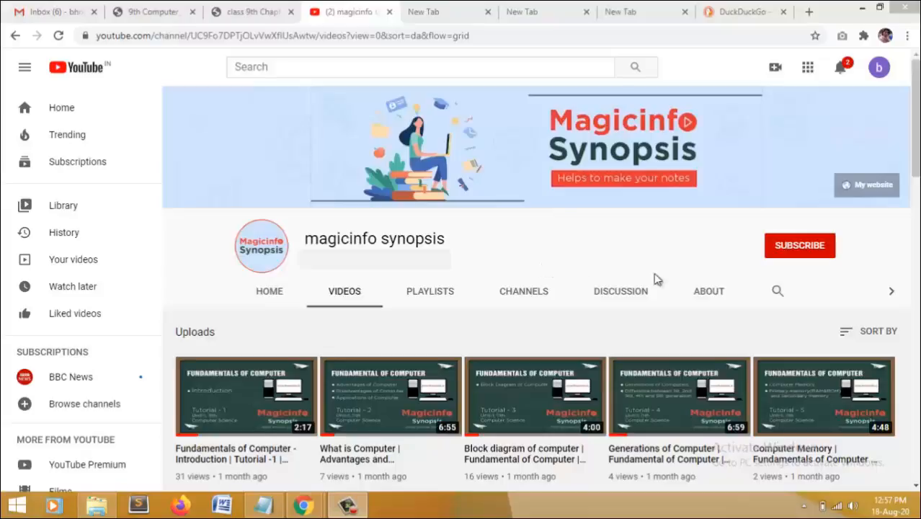
- Subscribe to the magicinfo synopsis channel on YouTube and open its notification setting
{"action": "left_click", "coordinate": [799, 245]}
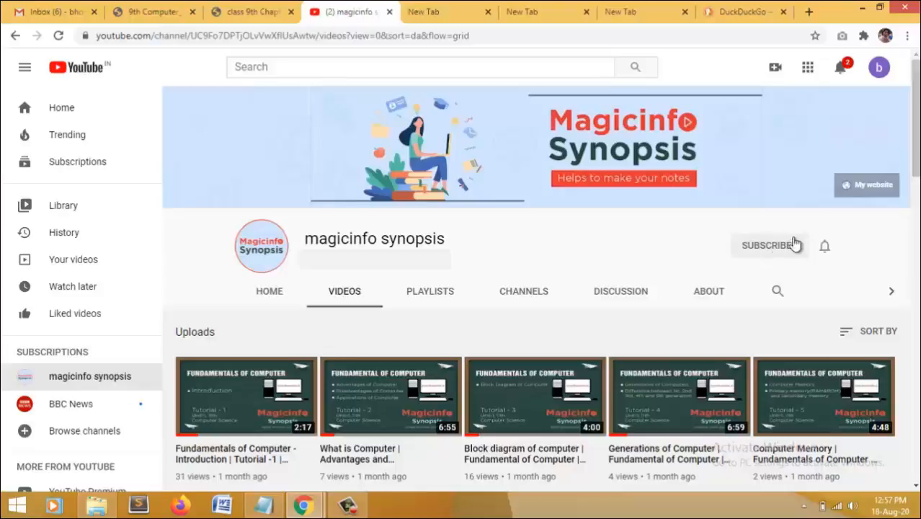
{"action": "left_click", "coordinate": [824, 248]}
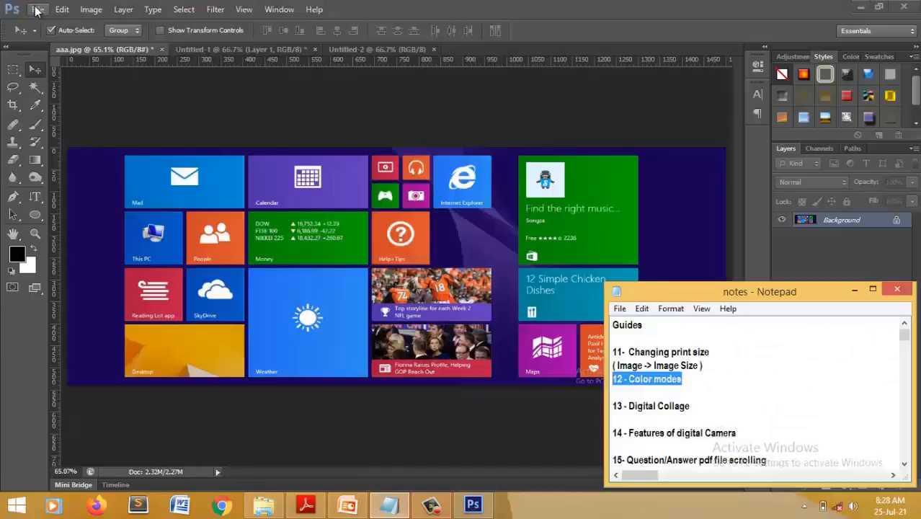
- Create a new 258 x 236 pixel Photoshop document in Grayscale color mode from the Clipboard preset
{"action": "left_click", "coordinate": [36, 9]}
{"action": "left_click", "coordinate": [41, 26]}
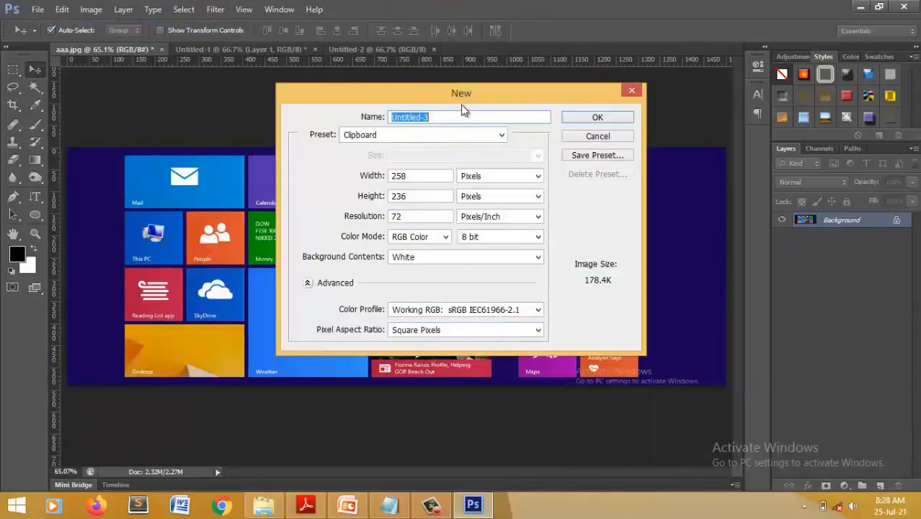
{"action": "left_click", "coordinate": [445, 237]}
{"action": "left_click", "coordinate": [421, 260]}
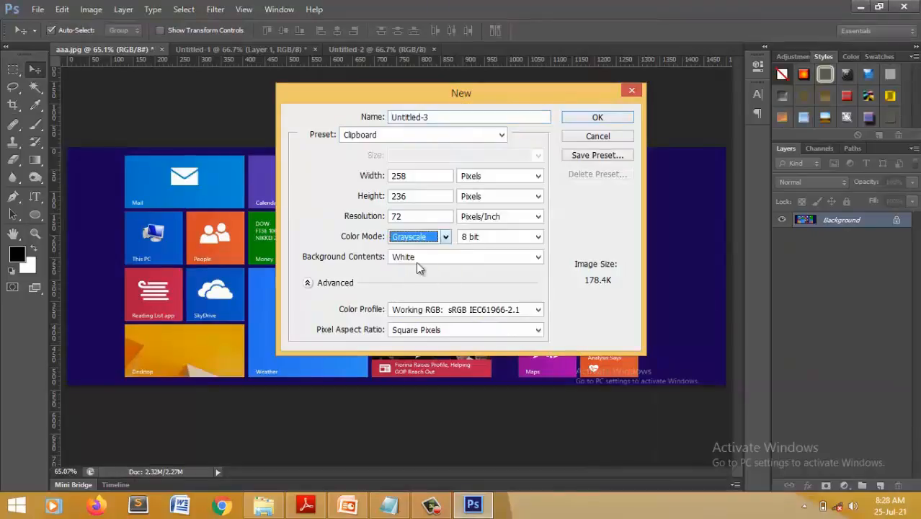
{"action": "left_click", "coordinate": [575, 123]}
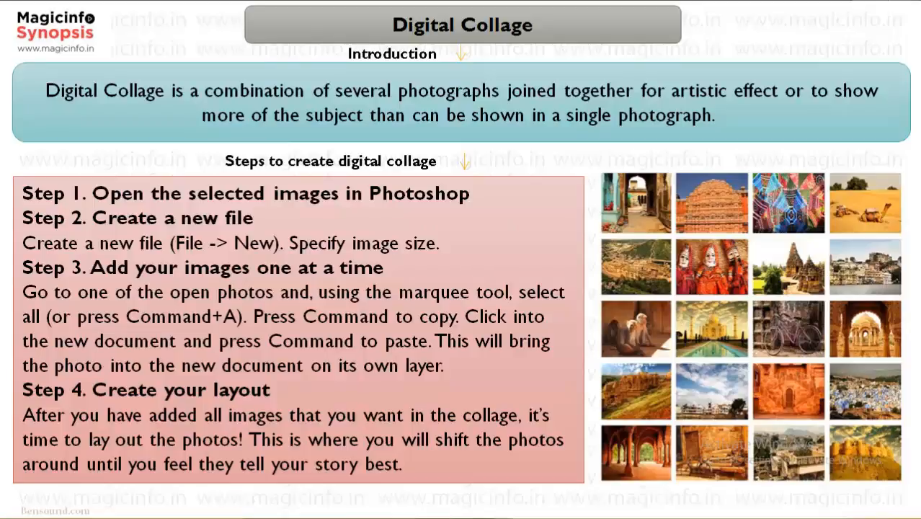
- Create a new custom-preset document 500 pixels wide and 300 pixels high in RGB Color with a white background
{"action": "left_click", "coordinate": [38, 9]}
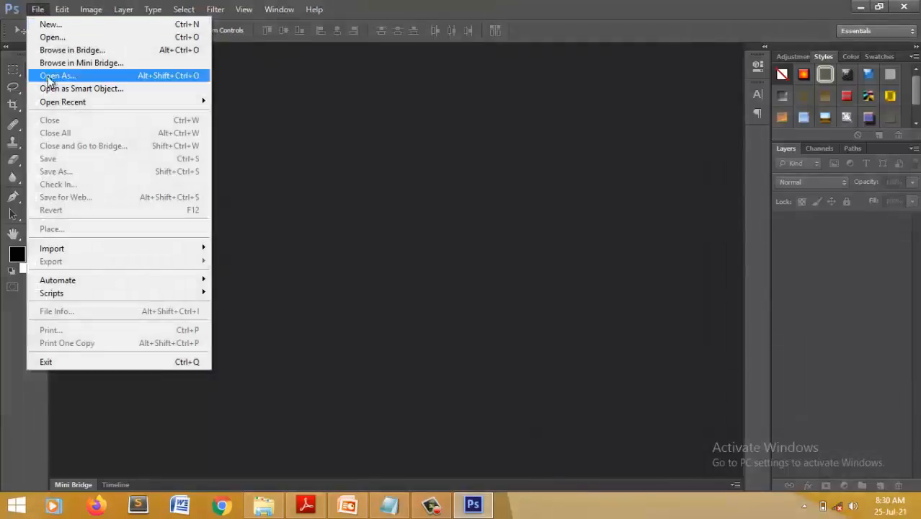
{"action": "left_click", "coordinate": [47, 27]}
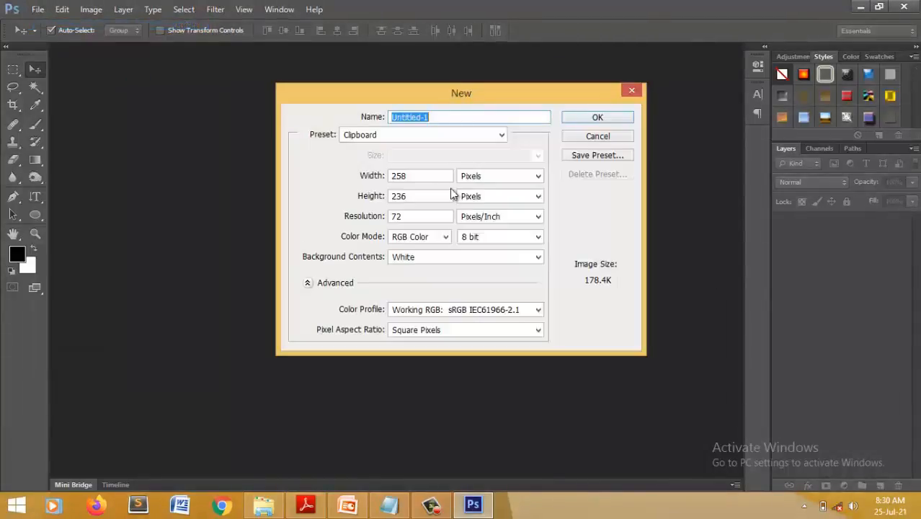
{"action": "left_click", "coordinate": [441, 136]}
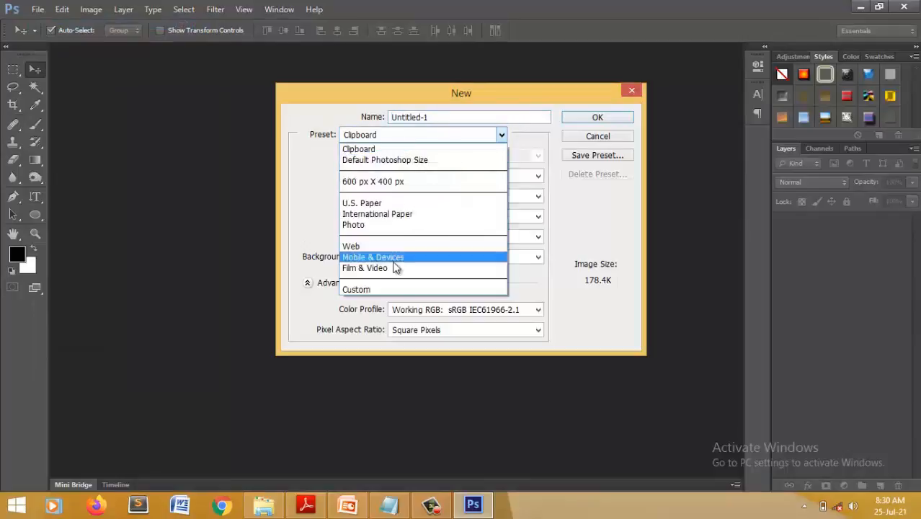
{"action": "left_click", "coordinate": [395, 290]}
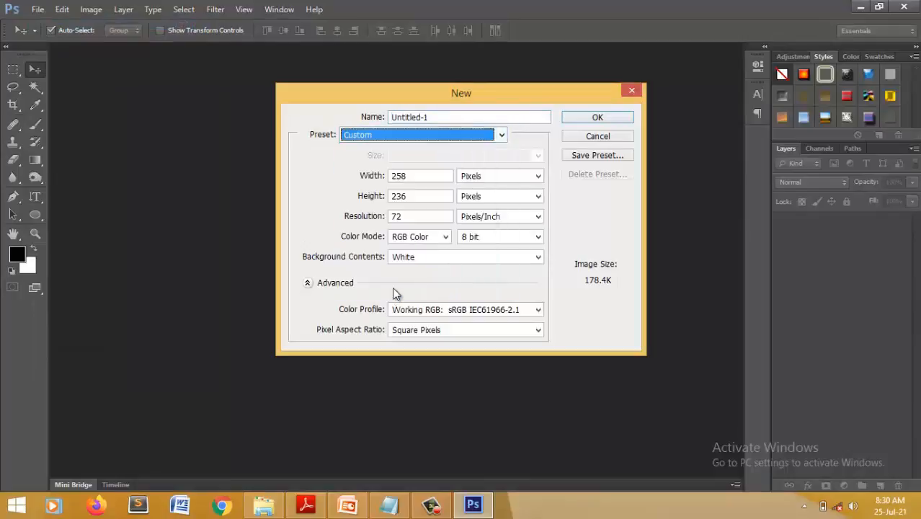
{"action": "left_click", "coordinate": [415, 176]}
{"action": "left_click_drag", "start_coordinate": [414, 176], "coordinate": [390, 181]}
{"action": "type", "text": "500"}
{"action": "left_click_drag", "start_coordinate": [407, 196], "coordinate": [385, 201]}
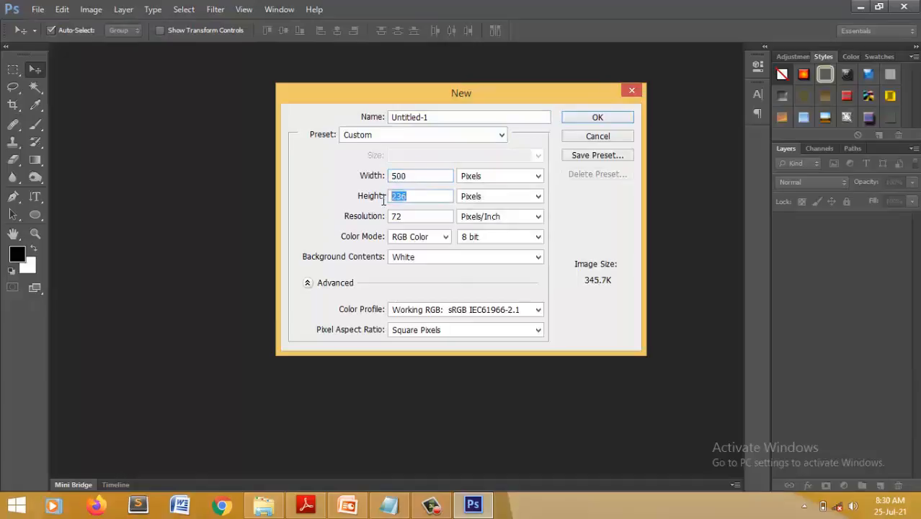
{"action": "type", "text": "300"}
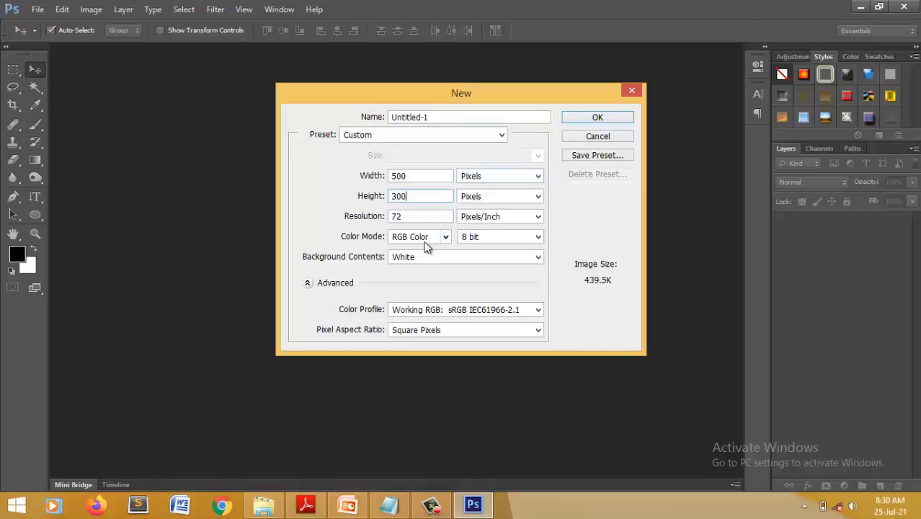
{"action": "left_click", "coordinate": [595, 118]}
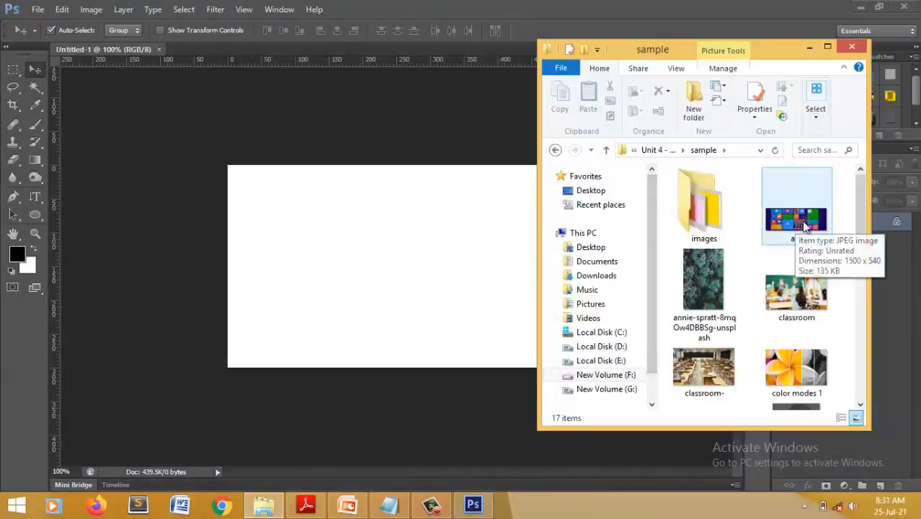
- Place the aaa image from the sample folder in the document's upper-left corner, scaled proportionally to about 29 percent
{"action": "left_click_drag", "start_coordinate": [810, 227], "coordinate": [366, 247]}
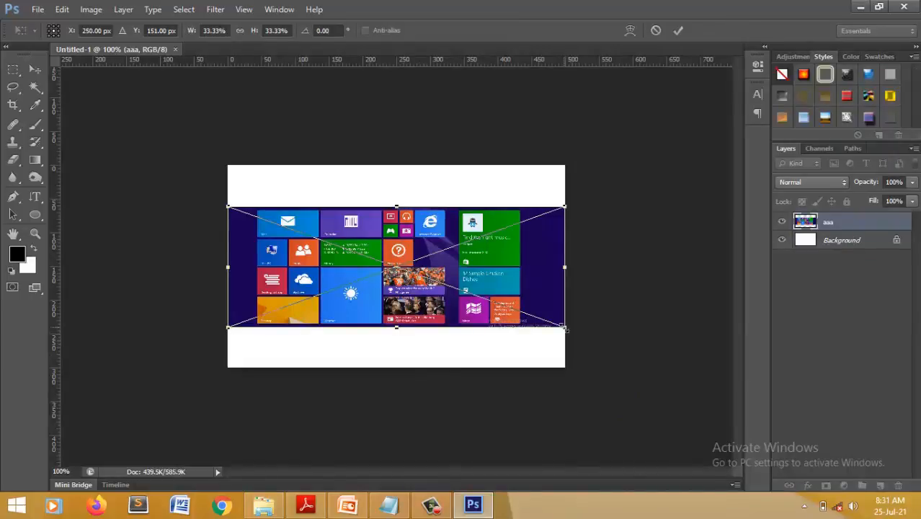
{"action": "left_click_drag", "start_coordinate": [564, 328], "coordinate": [534, 343]}
{"action": "key", "text": "shift+Up"}
{"action": "key", "text": "shift+Up"}
{"action": "key", "text": "shift+Up"}
{"action": "key", "text": "shift+Up"}
{"action": "key", "text": "shift+Up"}
{"action": "key", "text": "shift+Up"}
{"action": "key", "text": "shift+Up"}
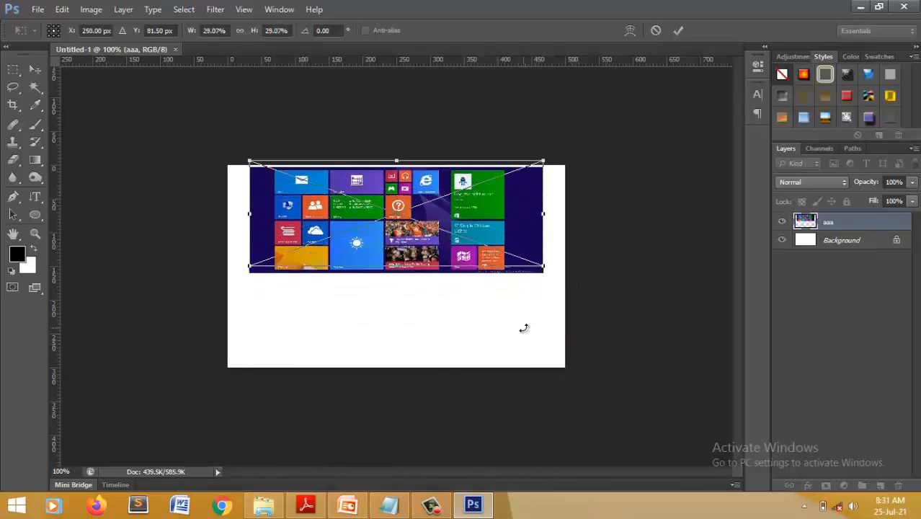
{"action": "key", "text": "shift+Up"}
{"action": "key", "text": "shift+Left"}
{"action": "key", "text": "shift+Left"}
{"action": "key", "text": "shift+Left"}
{"action": "key", "text": "shift+Left"}
{"action": "key", "text": "shift+Left"}
{"action": "key", "text": "shift+Left"}
{"action": "key", "text": "shift+Left"}
{"action": "key", "text": "shift+Left"}
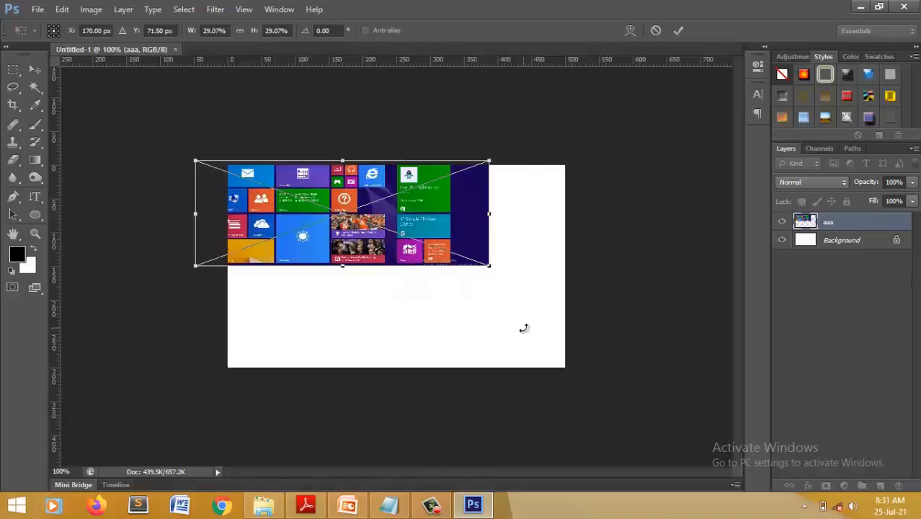
{"action": "key", "text": "shift+Left"}
{"action": "key", "text": "shift+Left"}
{"action": "key", "text": "shift+Left"}
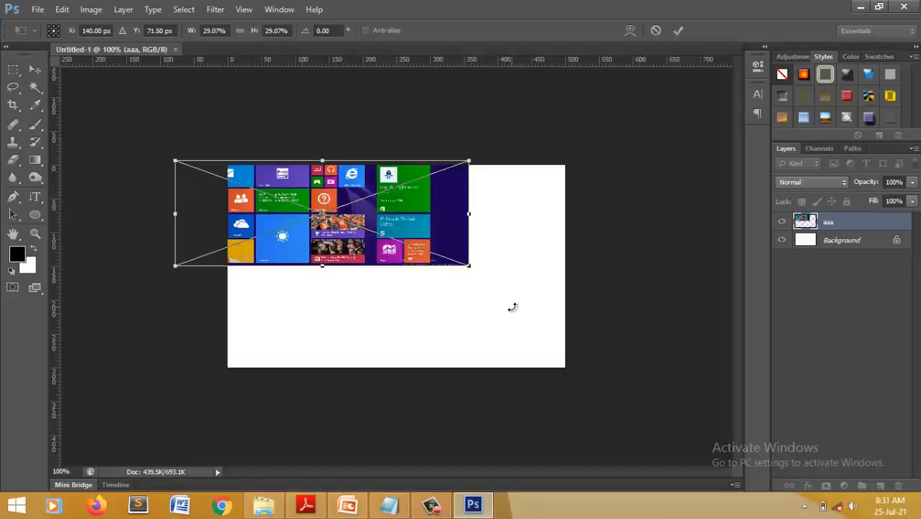
{"action": "key", "text": "Return"}
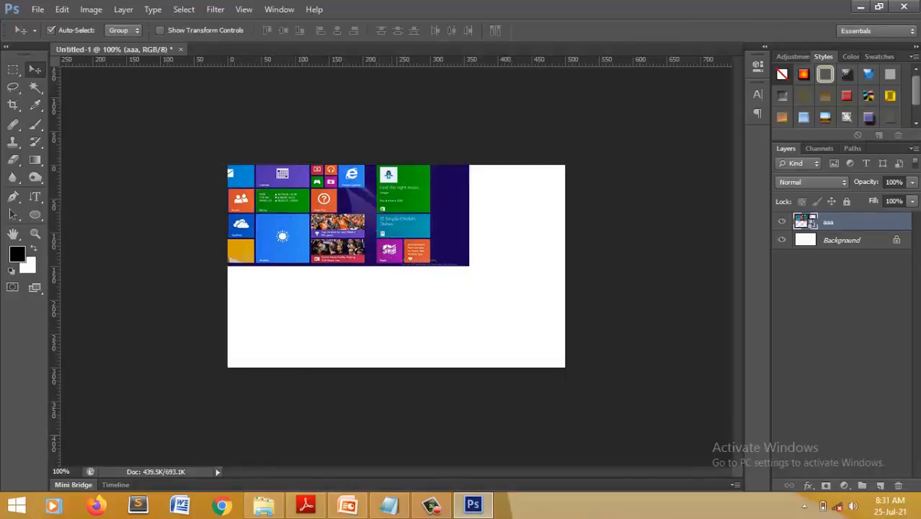
- Place the classroom image from the sample folder directly below the aaa picture, scaled to about 38 percent
{"action": "left_click", "coordinate": [263, 505]}
{"action": "left_click_drag", "start_coordinate": [796, 288], "coordinate": [462, 314]}
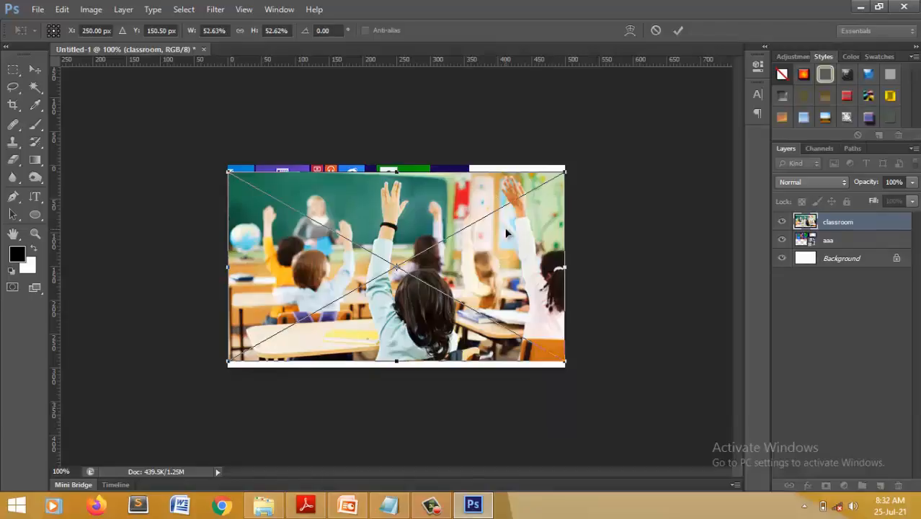
{"action": "left_click_drag", "start_coordinate": [568, 365], "coordinate": [505, 338]}
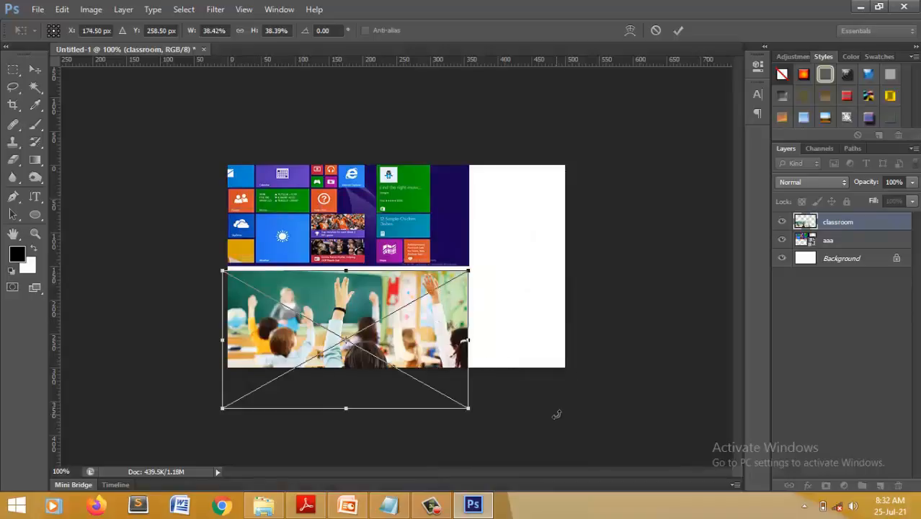
{"action": "key", "text": "Return"}
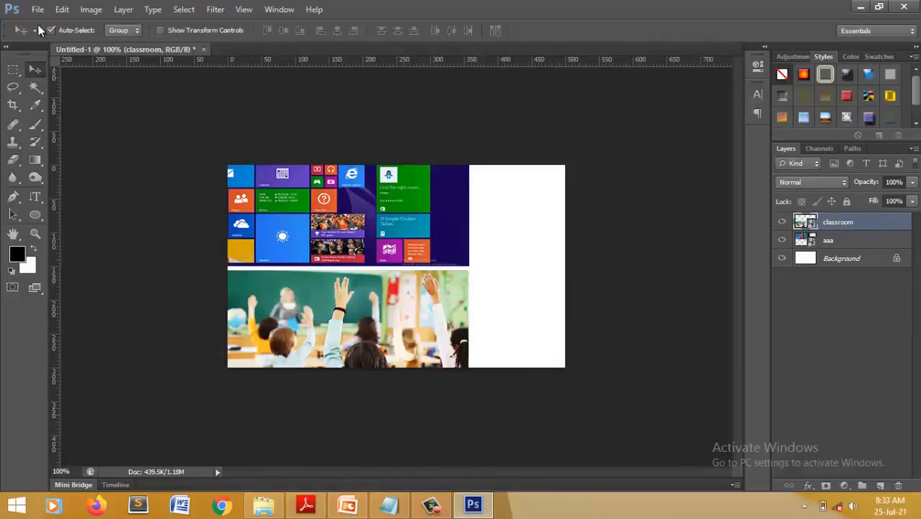
- Place the text wrap 1 image from the sample folder in the empty white strip beside the other two pictures
{"action": "left_click", "coordinate": [264, 504]}
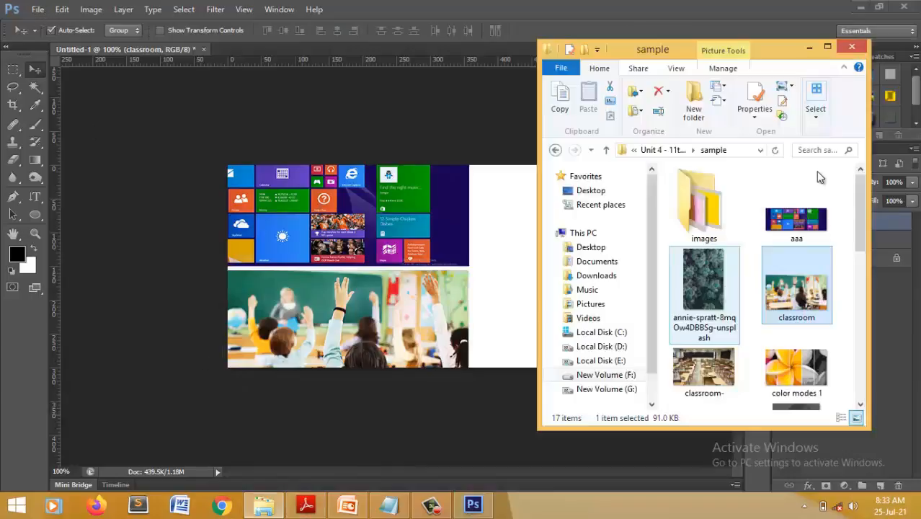
{"action": "left_click_drag", "start_coordinate": [858, 209], "coordinate": [496, 286]}
{"action": "key", "text": "Right"}
{"action": "key", "text": "Right"}
{"action": "key", "text": "Right"}
{"action": "key", "text": "Right"}
{"action": "key", "text": "Right"}
{"action": "key", "text": "Right"}
{"action": "key", "text": "Right"}
{"action": "key", "text": "Right"}
{"action": "key", "text": "Right"}
{"action": "key", "text": "Right"}
{"action": "key", "text": "Right"}
{"action": "key", "text": "Right"}
{"action": "key", "text": "Right"}
{"action": "key", "text": "Right"}
{"action": "key", "text": "Right"}
{"action": "key", "text": "Right"}
{"action": "key", "text": "Right"}
{"action": "key", "text": "Right"}
{"action": "key", "text": "Right"}
{"action": "key", "text": "Right"}
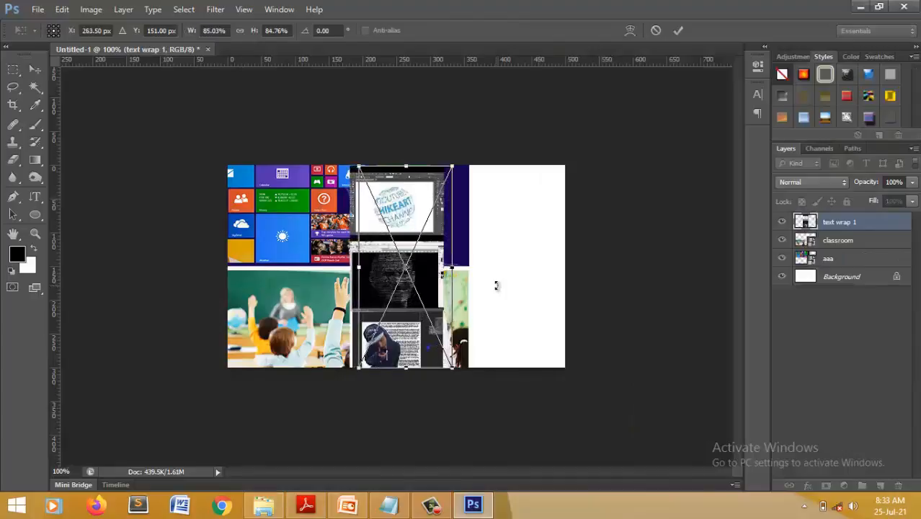
{"action": "key", "text": "Right"}
{"action": "key", "text": "Right"}
{"action": "key", "text": "Right"}
{"action": "key", "text": "Right"}
{"action": "key", "text": "Right"}
{"action": "key", "text": "Right"}
{"action": "key", "text": "Right"}
{"action": "key", "text": "Right"}
{"action": "key", "text": "Right"}
{"action": "key", "text": "Right"}
{"action": "key", "text": "Right"}
{"action": "key", "text": "Right"}
{"action": "key", "text": "Right"}
{"action": "key", "text": "Right"}
{"action": "key", "text": "Right"}
{"action": "key", "text": "Right"}
{"action": "key", "text": "Right"}
{"action": "key", "text": "Right"}
{"action": "key", "text": "Right"}
{"action": "key", "text": "Right"}
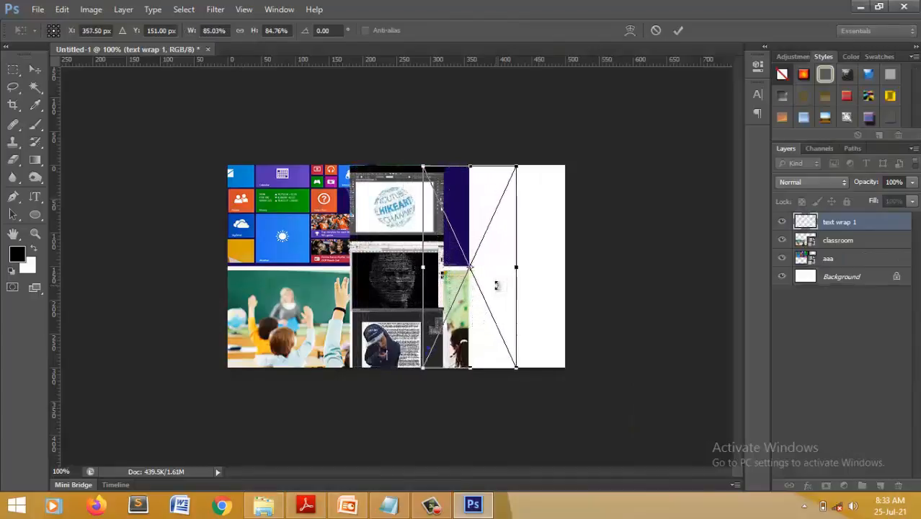
{"action": "key", "text": "Right"}
{"action": "key", "text": "Right"}
{"action": "key", "text": "Right"}
{"action": "key", "text": "Right"}
{"action": "key", "text": "Right"}
{"action": "key", "text": "Right"}
{"action": "key", "text": "Right"}
{"action": "key", "text": "Right"}
{"action": "key", "text": "Right"}
{"action": "key", "text": "Right"}
{"action": "key", "text": "Right"}
{"action": "key", "text": "Right"}
{"action": "key", "text": "Right"}
{"action": "key", "text": "Right"}
{"action": "key", "text": "Right"}
{"action": "key", "text": "Right"}
{"action": "key", "text": "Right"}
{"action": "key", "text": "Right"}
{"action": "key", "text": "Right"}
{"action": "key", "text": "Right"}
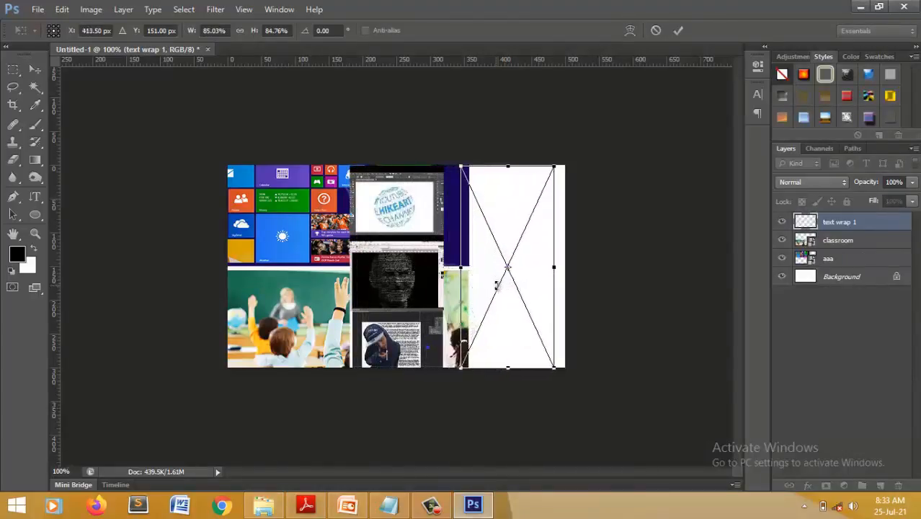
{"action": "key", "text": "Right"}
{"action": "key", "text": "Right"}
{"action": "key", "text": "Right"}
{"action": "key", "text": "Right"}
{"action": "key", "text": "Right"}
{"action": "key", "text": "Right"}
{"action": "key", "text": "Right"}
{"action": "key", "text": "Right"}
{"action": "key", "text": "Right"}
{"action": "key", "text": "Up"}
{"action": "key", "text": "Return"}
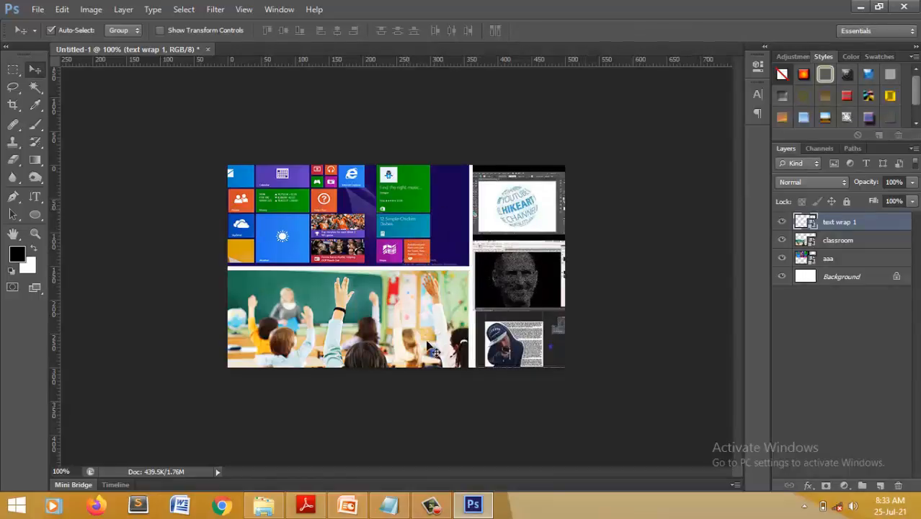
- Open the collage-sample-0.png image
{"action": "left_click", "coordinate": [38, 9]}
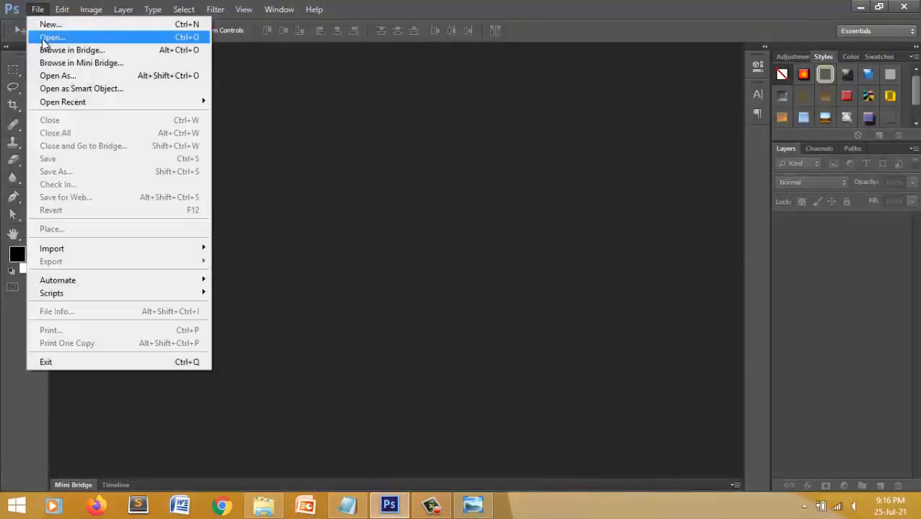
{"action": "left_click", "coordinate": [43, 40]}
{"action": "left_click", "coordinate": [582, 353]}
{"action": "left_click", "coordinate": [614, 421]}
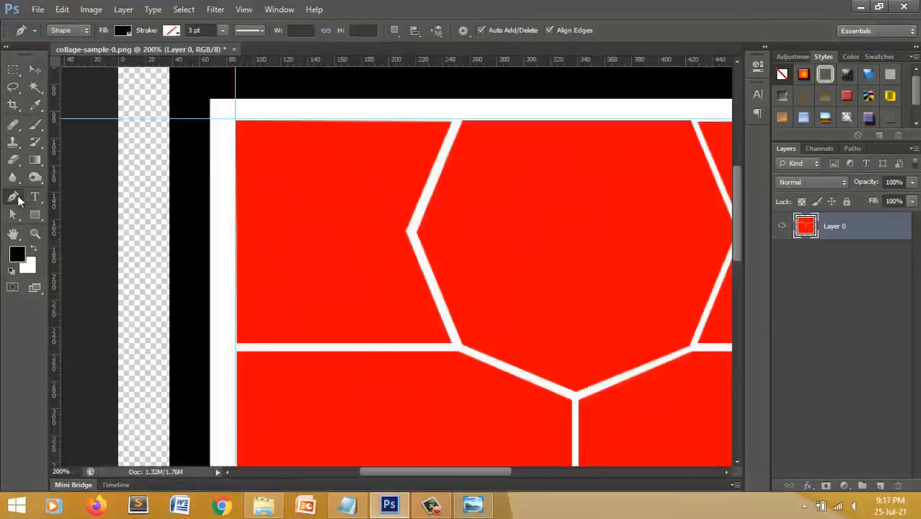
- Draw a black Pen tool shape about 160 x 165 px over the collage's upper-left red panel, following its edges
{"action": "left_click", "coordinate": [236, 120]}
{"action": "left_click", "coordinate": [236, 342]}
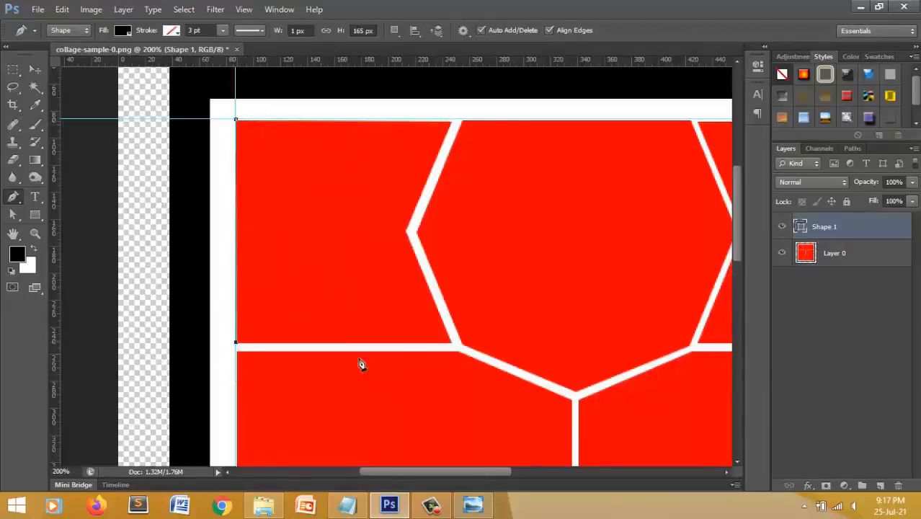
{"action": "left_click", "coordinate": [453, 343]}
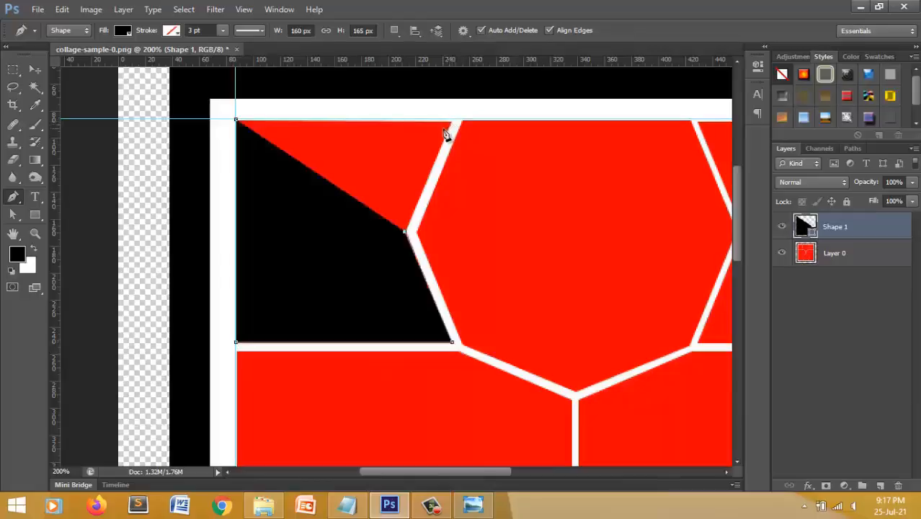
{"action": "left_click", "coordinate": [405, 231]}
{"action": "left_click", "coordinate": [449, 128]}
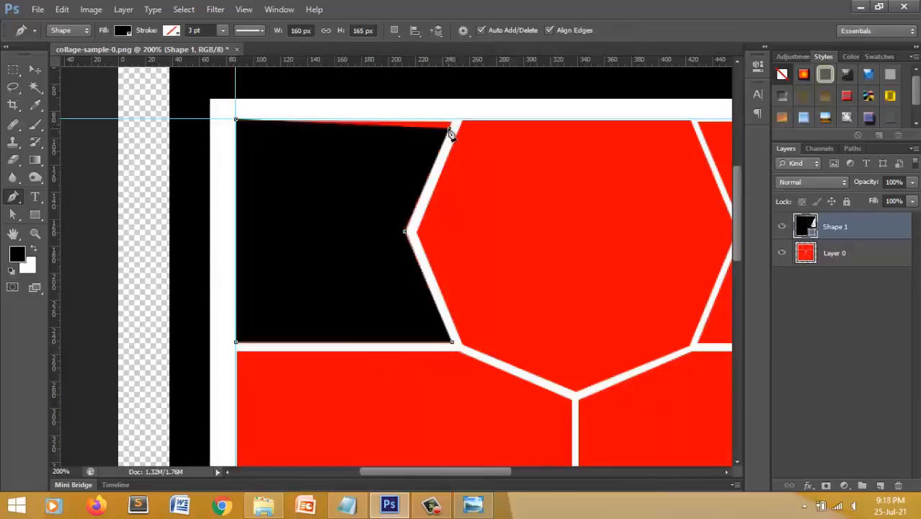
{"action": "key", "text": "Return"}
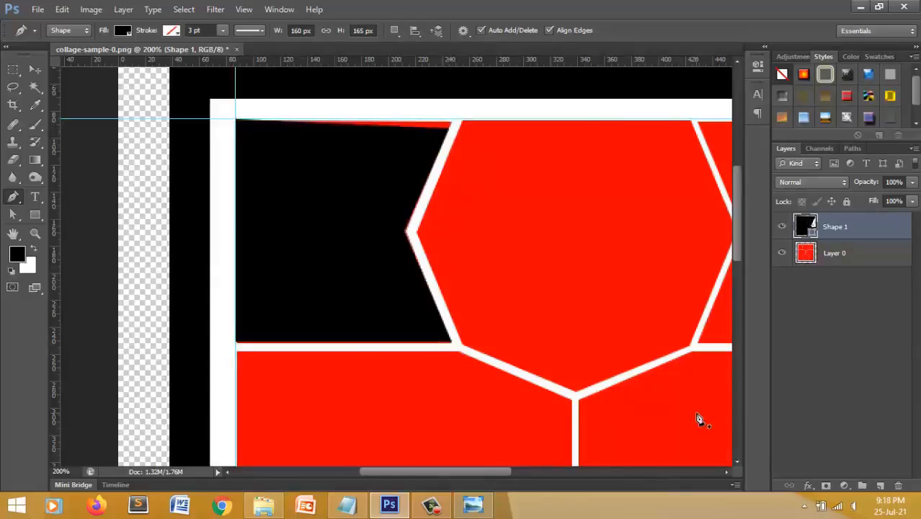
- Nudge the black shape's upper-right anchor point up and right to meet the panel's corner
{"action": "left_click", "coordinate": [12, 219]}
{"action": "left_click", "coordinate": [68, 225]}
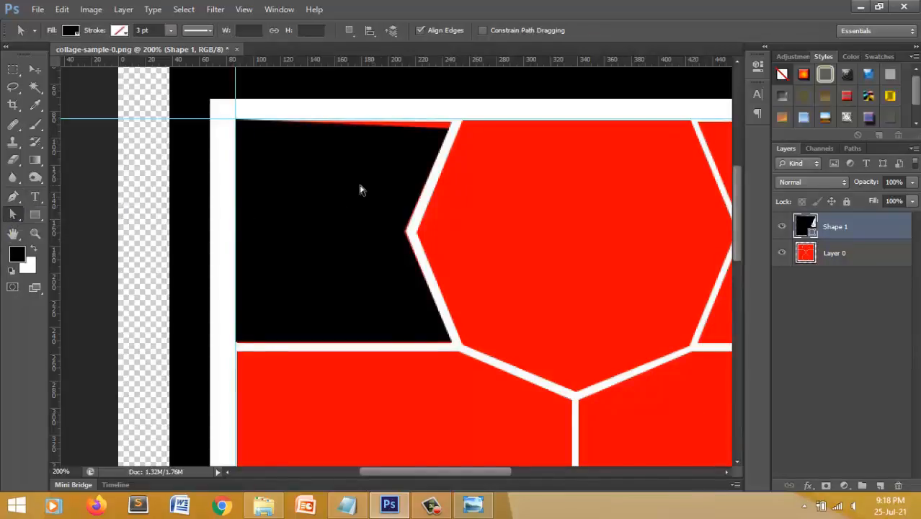
{"action": "left_click", "coordinate": [448, 128]}
{"action": "key", "text": "Up"}
{"action": "key", "text": "Up"}
{"action": "key", "text": "Up"}
{"action": "key", "text": "Up"}
{"action": "key", "text": "Up"}
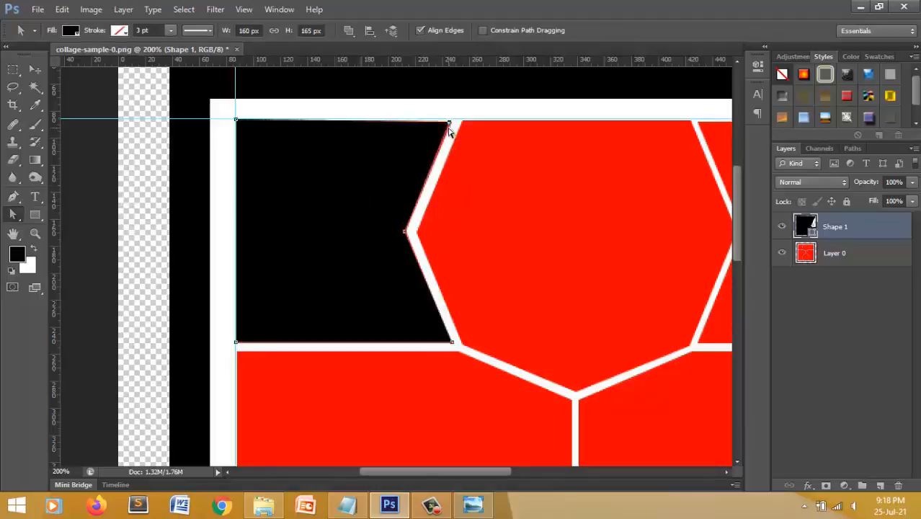
{"action": "key", "text": "Right"}
{"action": "key", "text": "Right"}
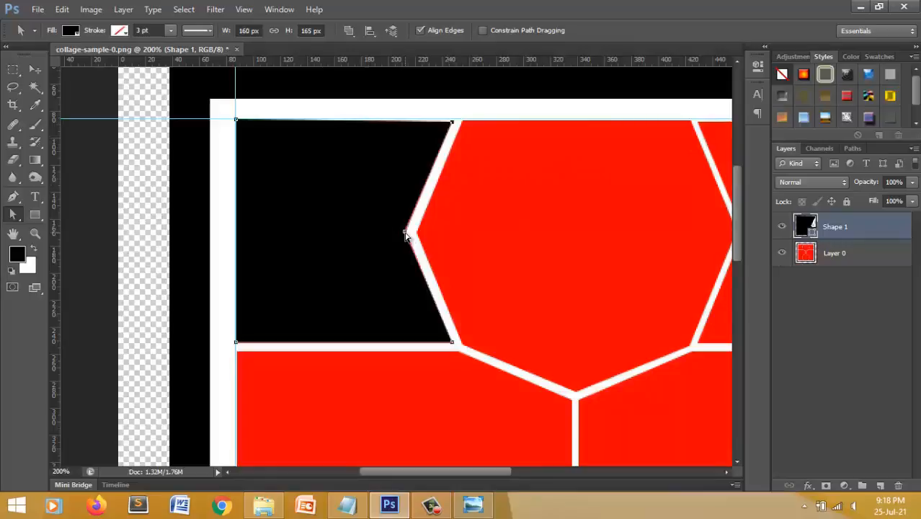
- Nudge the shape's inward-pointing anchor right and its bottom anchors down to close the remaining red gaps
{"action": "key", "text": "Right"}
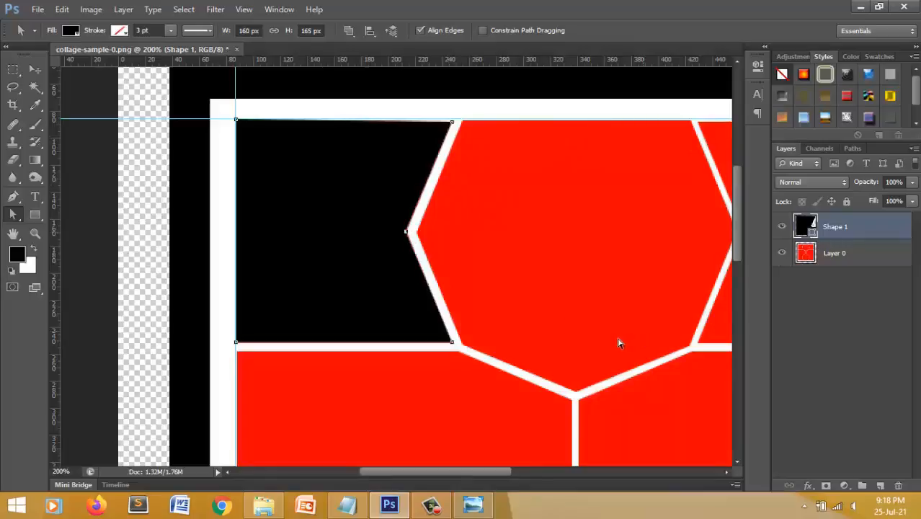
{"action": "key", "text": "Down"}
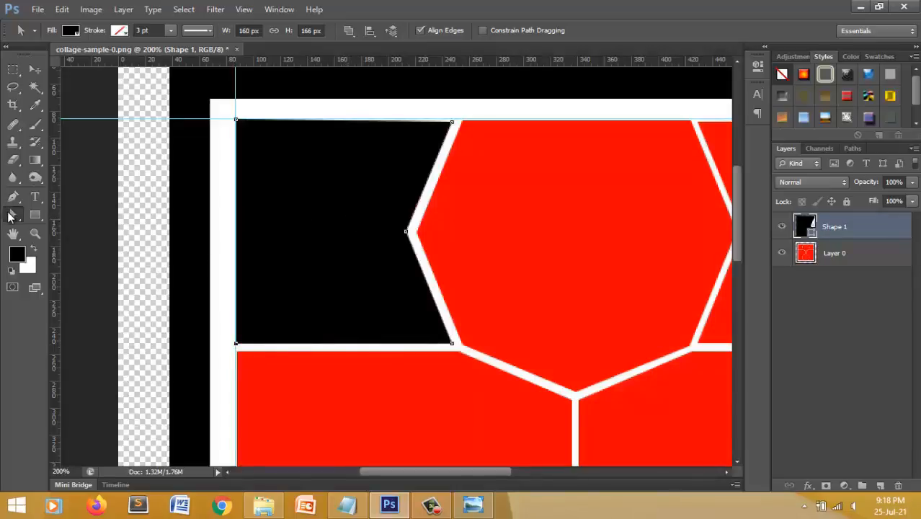
{"action": "key", "text": "Return"}
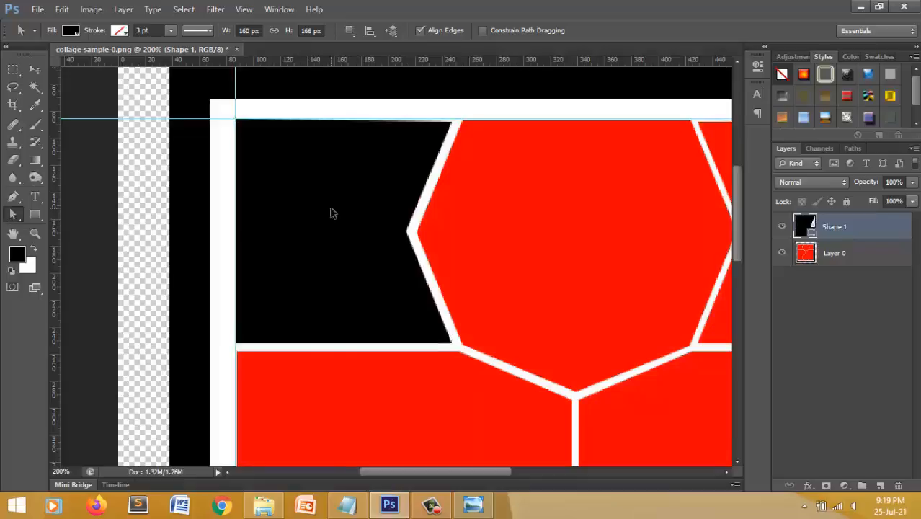
{"action": "key", "text": "ctrl+0"}
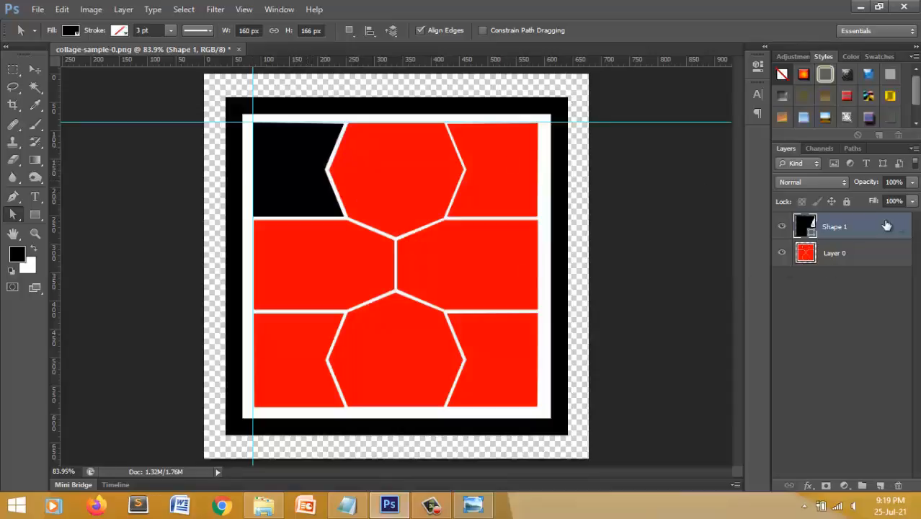
- Duplicate the Shape 1 layer and move the copy over the collage's upper-right red panel
{"action": "right_click", "coordinate": [866, 229]}
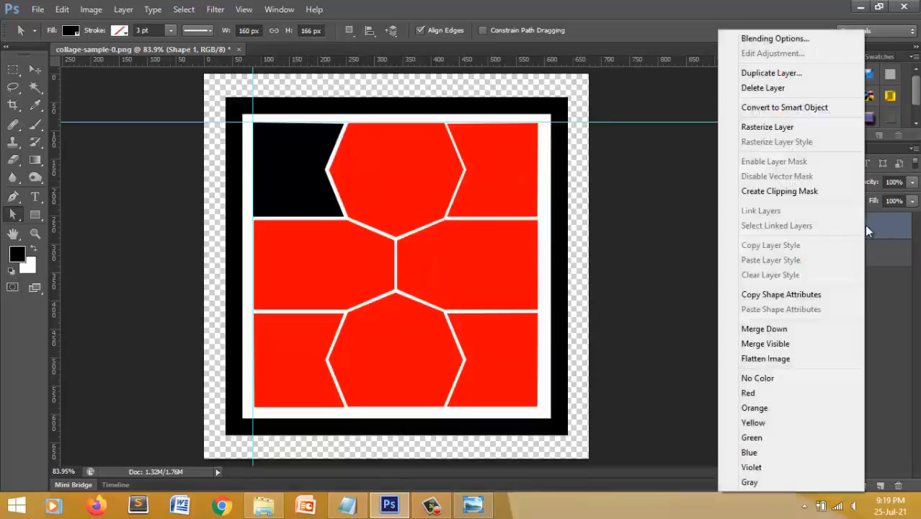
{"action": "left_click", "coordinate": [769, 74]}
{"action": "key", "text": "Return"}
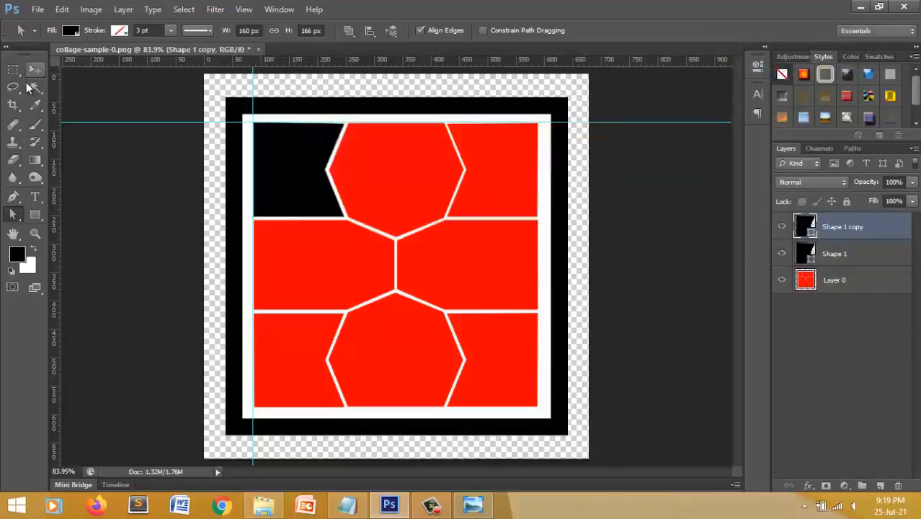
{"action": "key", "text": "v"}
{"action": "left_click_drag", "start_coordinate": [276, 118], "coordinate": [489, 142]}
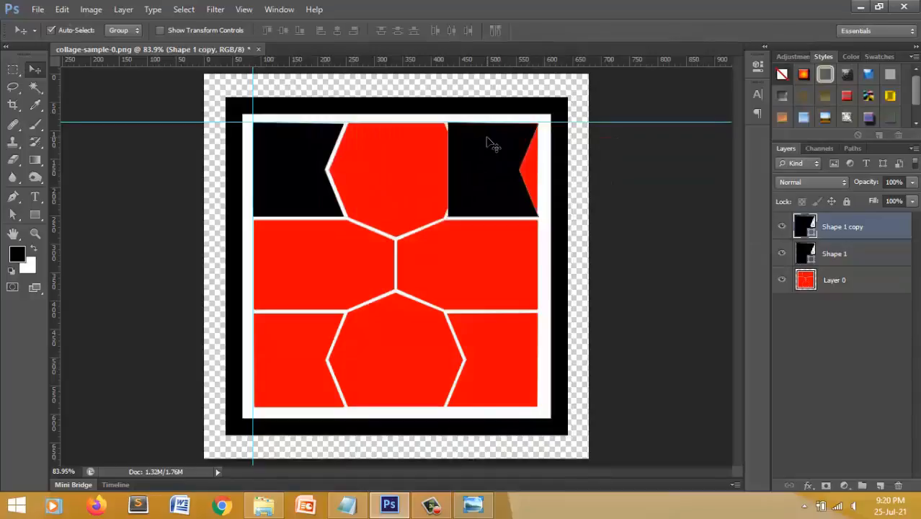
- Flip the Shape 1 copy horizontally so it matches the upper-right panel's outline
{"action": "key", "text": "ctrl+t"}
{"action": "right_click", "coordinate": [515, 169]}
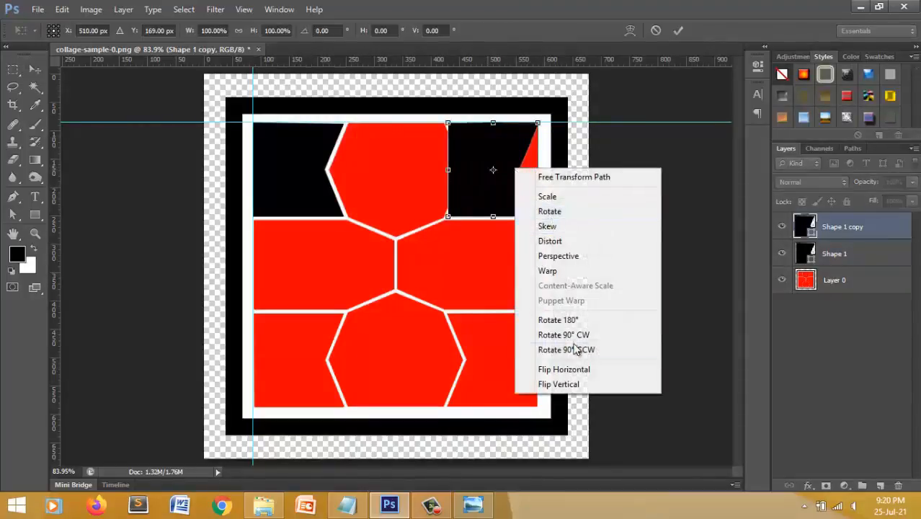
{"action": "left_click", "coordinate": [569, 371]}
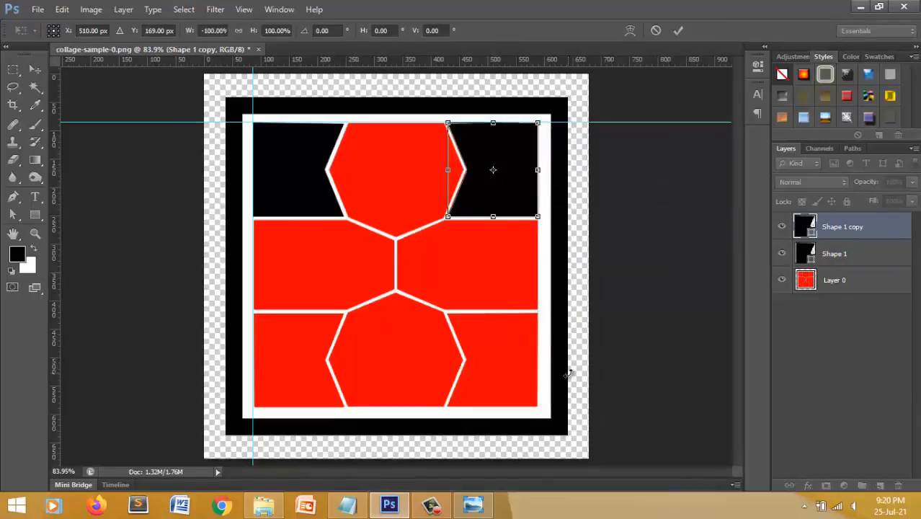
{"action": "key", "text": "Return"}
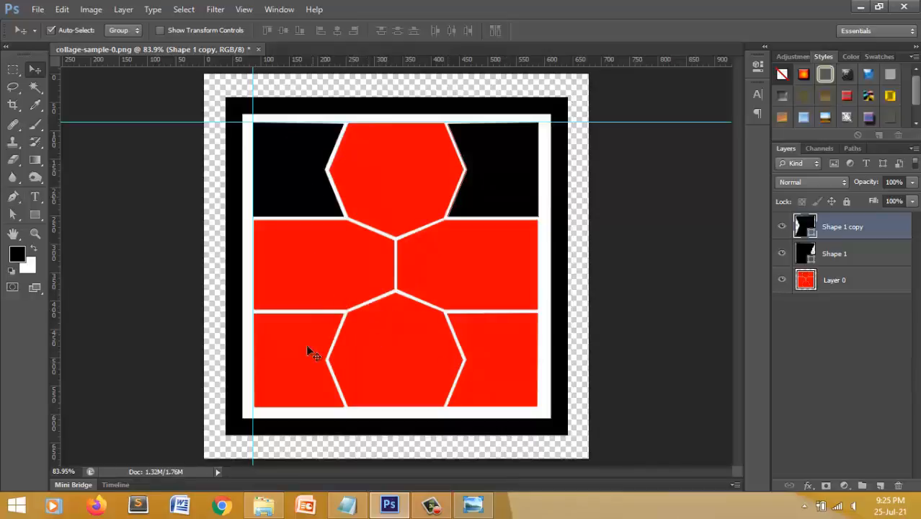
- Place image 1 from the collage folder and order its layer directly above Shape 1
{"action": "left_click", "coordinate": [264, 504]}
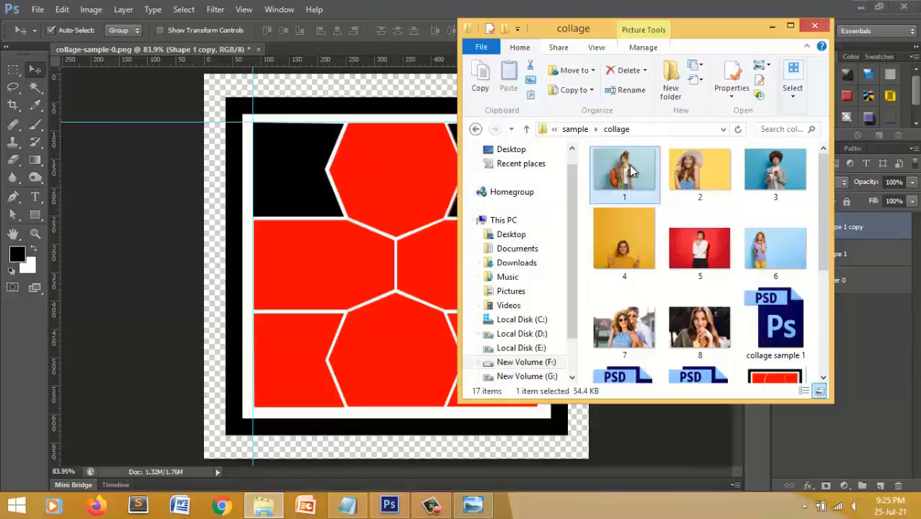
{"action": "left_click_drag", "start_coordinate": [631, 170], "coordinate": [394, 224]}
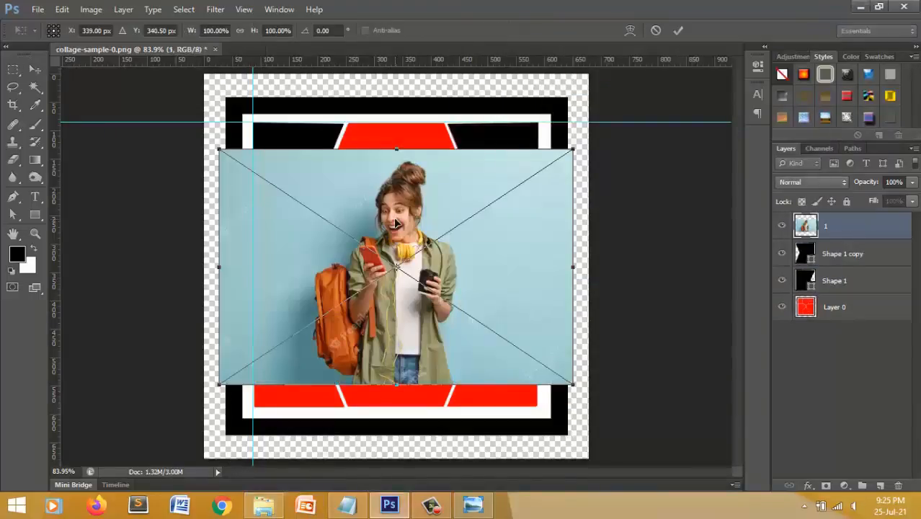
{"action": "key", "text": "Return"}
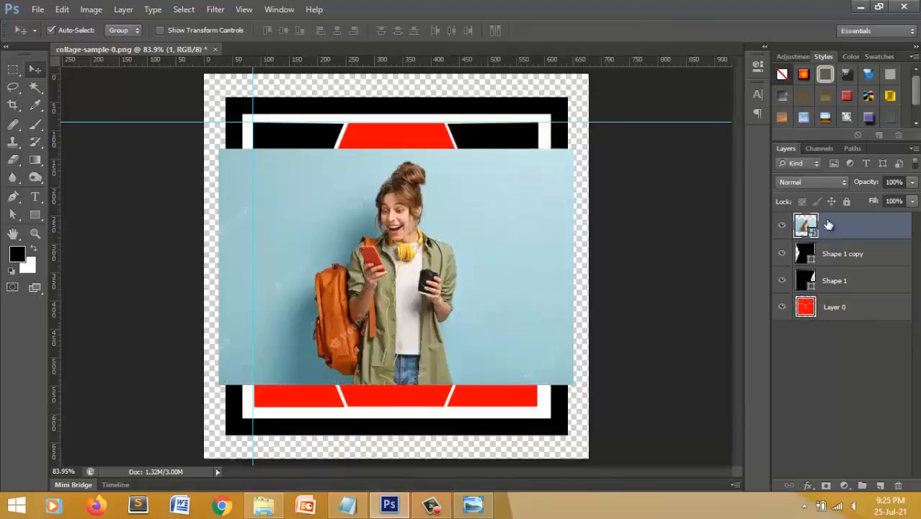
{"action": "left_click_drag", "start_coordinate": [826, 226], "coordinate": [830, 266]}
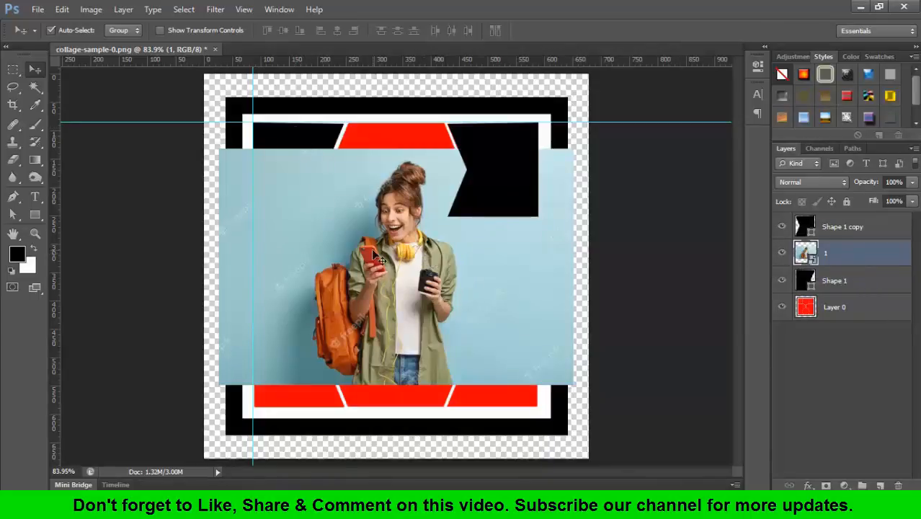
- Free-transform image 1, moving it up to the horizontal guide and left over the upper-left panel
{"action": "key", "text": "ctrl+t"}
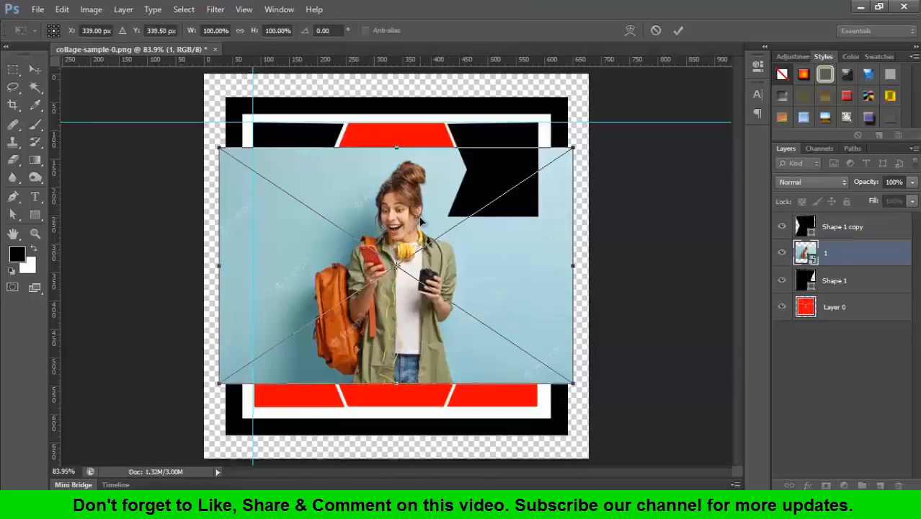
{"action": "key", "text": "Up"}
{"action": "key", "text": "Up"}
{"action": "key", "text": "shift+Up"}
{"action": "key", "text": "shift+Up"}
{"action": "key", "text": "shift+Up"}
{"action": "key", "text": "shift+Up"}
{"action": "key", "text": "Up"}
{"action": "key", "text": "Up"}
{"action": "key", "text": "Up"}
{"action": "key", "text": "shift+Left"}
{"action": "key", "text": "shift+Left"}
{"action": "key", "text": "shift+Left"}
{"action": "key", "text": "Left"}
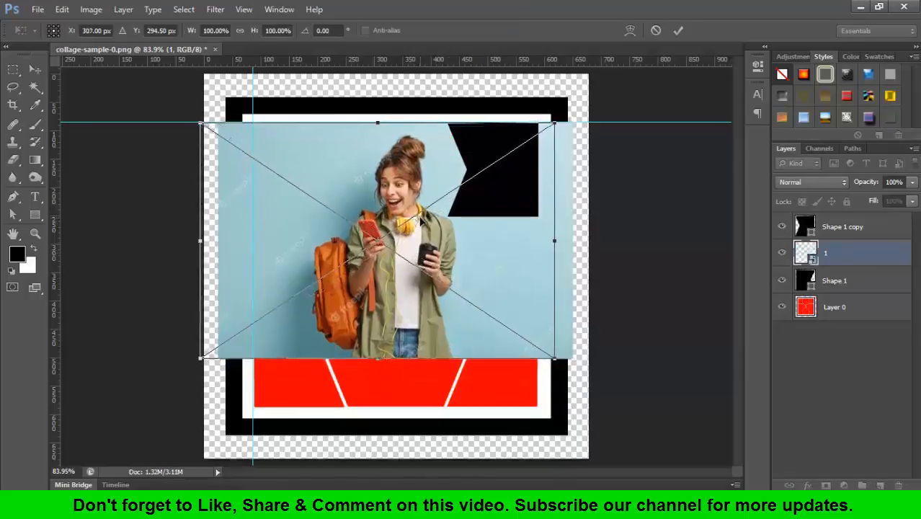
{"action": "key", "text": "shift+Left"}
{"action": "key", "text": "shift+Left"}
{"action": "key", "text": "shift+Left"}
{"action": "key", "text": "shift+Left"}
{"action": "key", "text": "Left"}
{"action": "key", "text": "Left"}
{"action": "key", "text": "Left"}
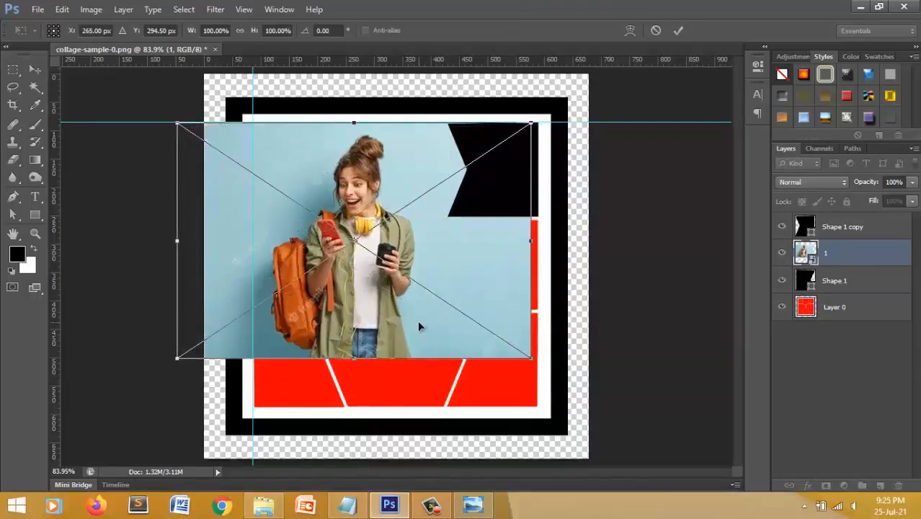
- Scale image 1 to about 70 percent and realign its top edge with the horizontal guide over the upper-left panel
{"action": "left_click_drag", "start_coordinate": [529, 356], "coordinate": [473, 329]}
{"action": "key", "text": "shift+Up"}
{"action": "key", "text": "shift+Up"}
{"action": "key", "text": "shift+Up"}
{"action": "key", "text": "shift+Up"}
{"action": "key", "text": "shift+Up"}
{"action": "key", "text": "Up"}
{"action": "key", "text": "Up"}
{"action": "key", "text": "Up"}
{"action": "key", "text": "Up"}
{"action": "key", "text": "Up"}
{"action": "key", "text": "Up"}
{"action": "key", "text": "Up"}
{"action": "key", "text": "Up"}
{"action": "key", "text": "Up"}
{"action": "key", "text": "shift+Left"}
{"action": "key", "text": "shift+Left"}
{"action": "key", "text": "Left"}
{"action": "key", "text": "Left"}
{"action": "key", "text": "Left"}
{"action": "key", "text": "Left"}
{"action": "key", "text": "Left"}
{"action": "key", "text": "Left"}
{"action": "key", "text": "Left"}
{"action": "key", "text": "Left"}
{"action": "key", "text": "Left"}
{"action": "key", "text": "shift+Left"}
{"action": "key", "text": "shift+Left"}
{"action": "key", "text": "shift+Left"}
{"action": "key", "text": "Left"}
{"action": "key", "text": "Left"}
{"action": "key", "text": "Left"}
{"action": "key", "text": "Left"}
{"action": "key", "text": "Left"}
{"action": "key", "text": "Left"}
{"action": "key", "text": "Left"}
{"action": "key", "text": "Left"}
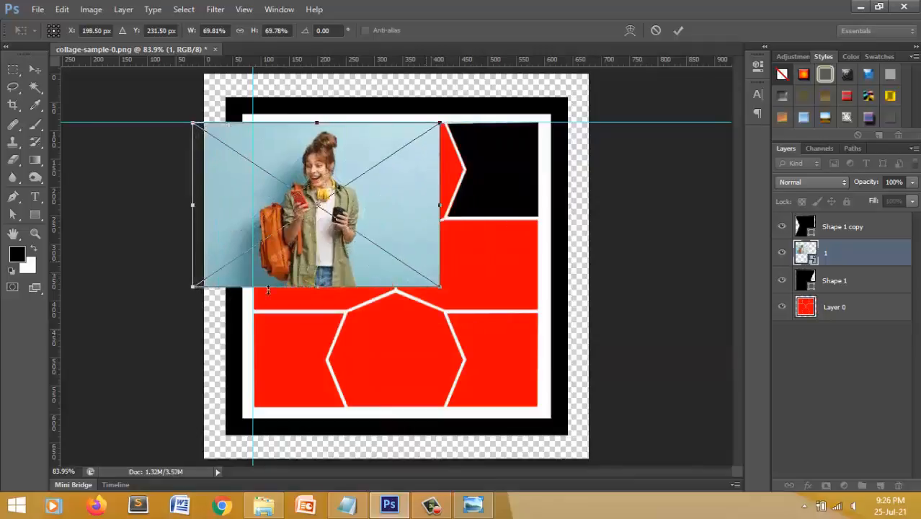
{"action": "key", "text": "Return"}
- Clip image 1 to Shape 1 with a clipping mask and shift it left to frame the woman within the panel
{"action": "right_click", "coordinate": [837, 250]}
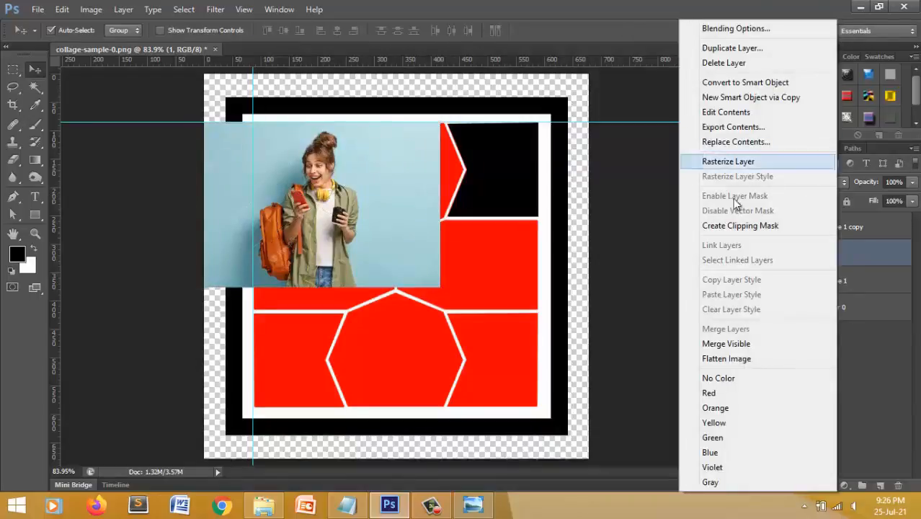
{"action": "left_click", "coordinate": [738, 229]}
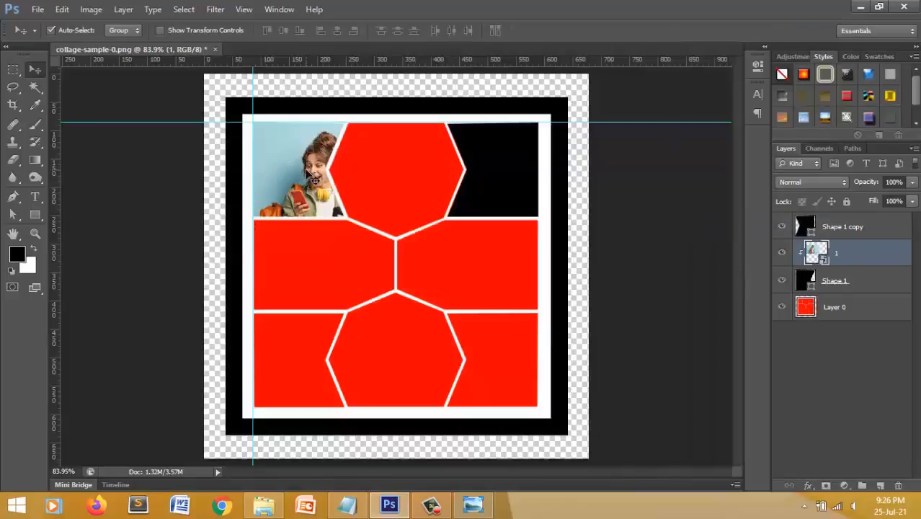
{"action": "key", "text": "ctrl+t"}
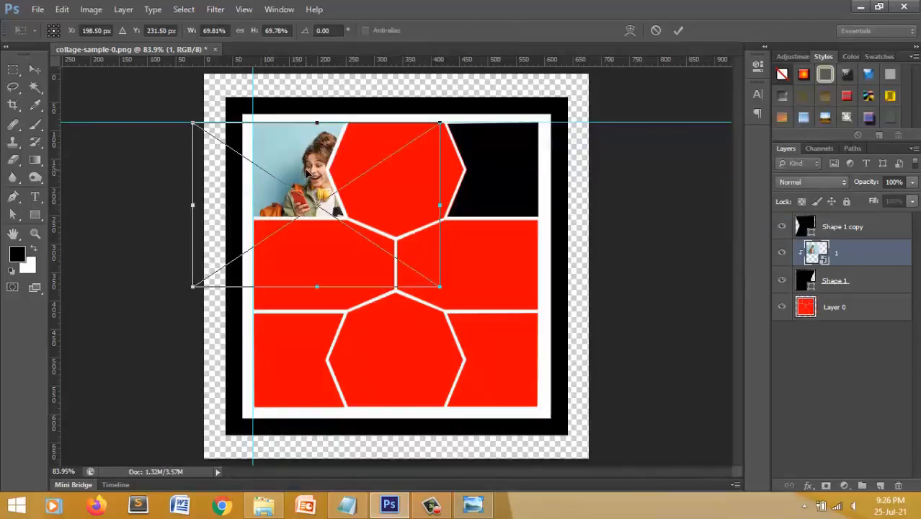
{"action": "left_click_drag", "start_coordinate": [329, 178], "coordinate": [307, 173]}
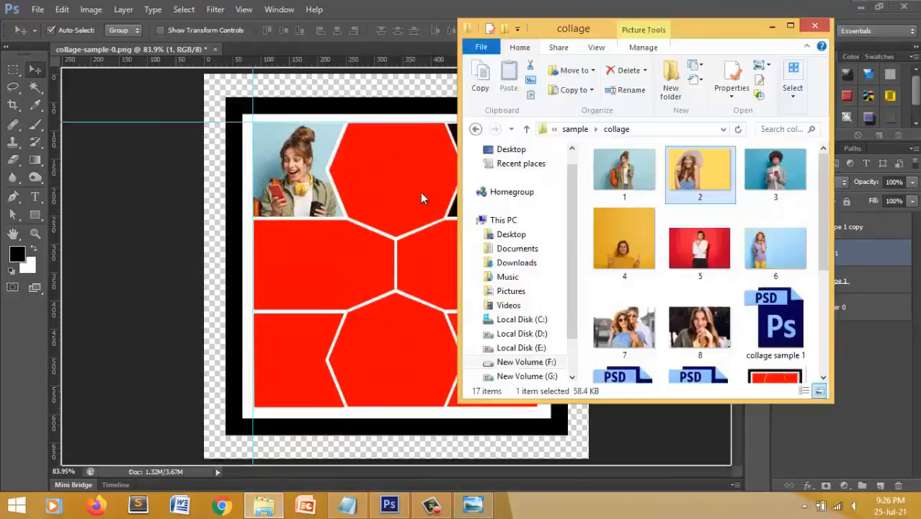
- Place image 2 from the collage folder over the upper-right panel at about 70 percent, with the Shape 1 copy layer beneath it
{"action": "left_click_drag", "start_coordinate": [420, 191], "coordinate": [419, 190]}
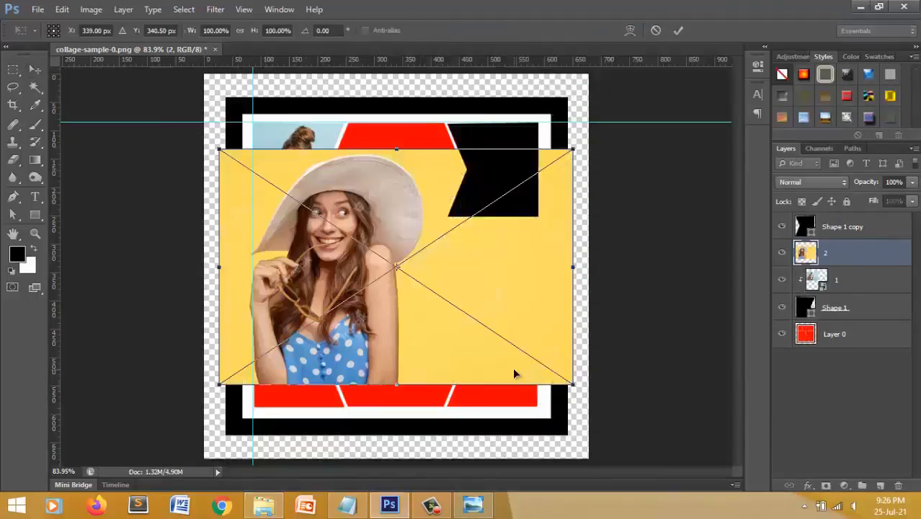
{"action": "left_click_drag", "start_coordinate": [573, 384], "coordinate": [519, 353]}
{"action": "left_click_drag", "start_coordinate": [399, 249], "coordinate": [524, 187]}
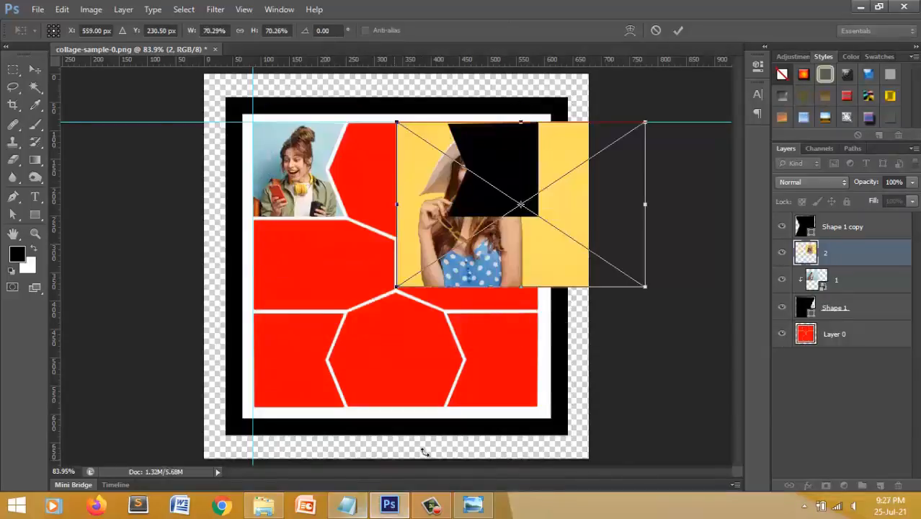
{"action": "key", "text": "Return"}
{"action": "left_click", "coordinate": [845, 229]}
{"action": "left_click_drag", "start_coordinate": [845, 229], "coordinate": [845, 261]}
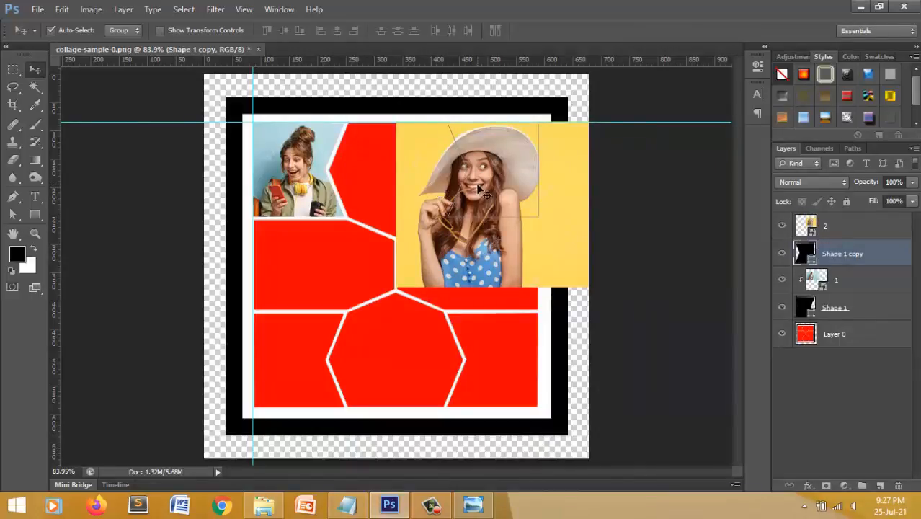
- Scale image 2 down to about 43 percent, keeping its top edge on the horizontal guide over the upper-right panel
{"action": "left_click", "coordinate": [820, 225]}
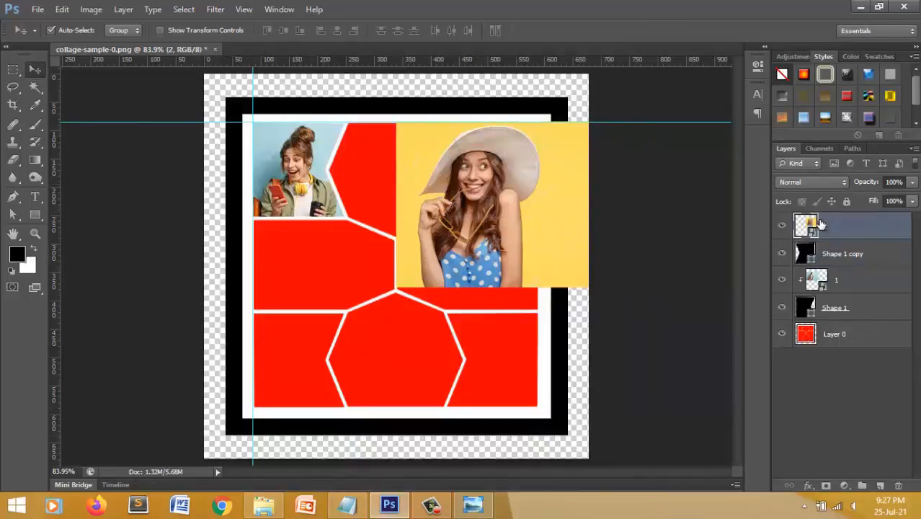
{"action": "key", "text": "ctrl+t"}
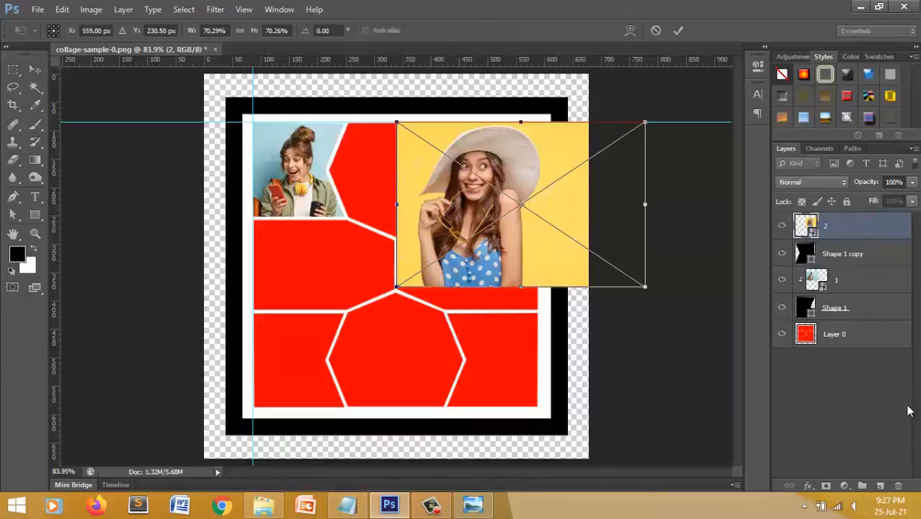
{"action": "left_click_drag", "start_coordinate": [640, 282], "coordinate": [597, 222]}
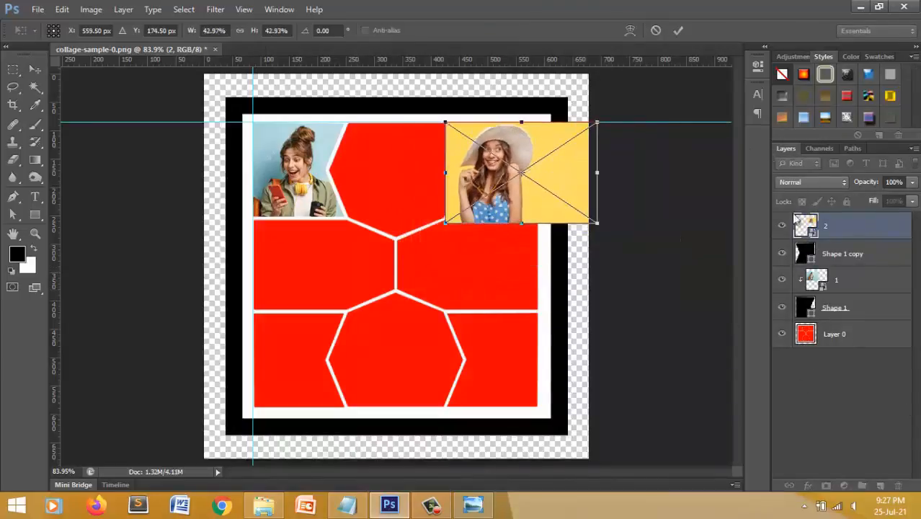
{"action": "key", "text": "Return"}
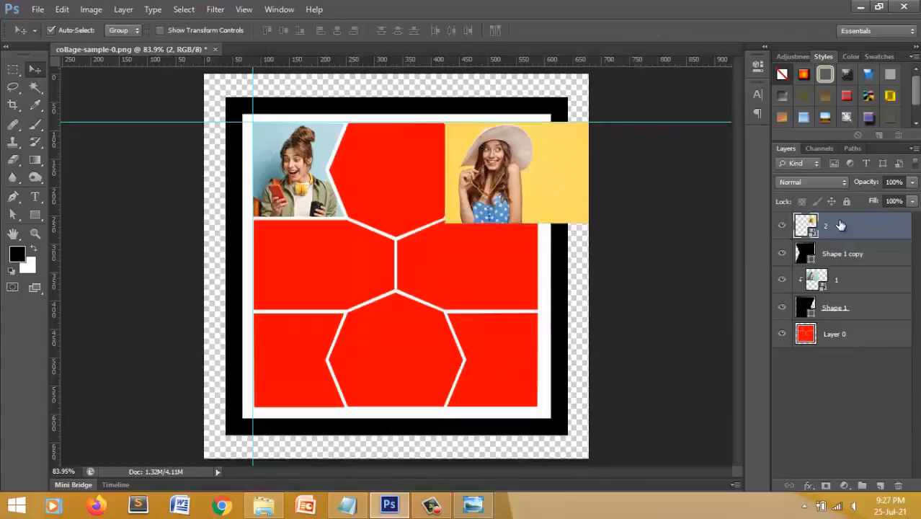
- Clip image 2 to the Shape 1 copy layer, shift it slightly right and scale it down a little to frame the woman
{"action": "right_click", "coordinate": [841, 226]}
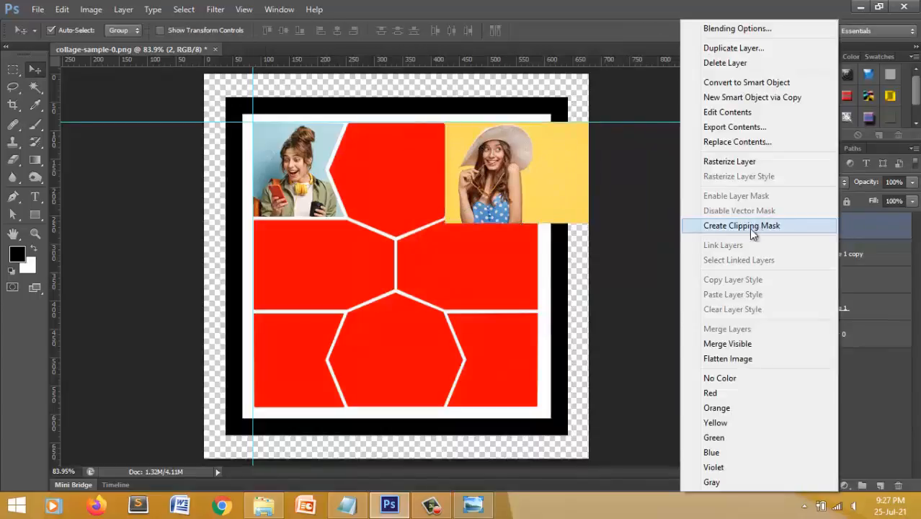
{"action": "left_click", "coordinate": [751, 228]}
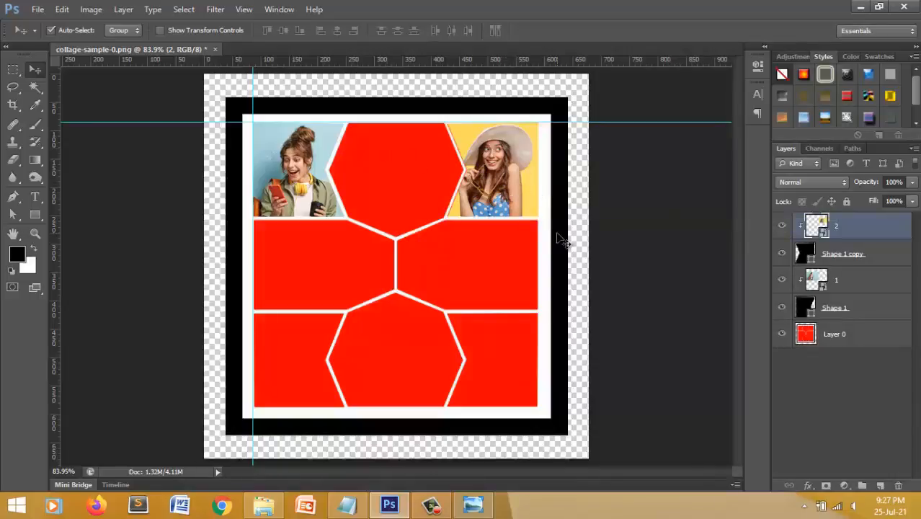
{"action": "key", "text": "ctrl+t"}
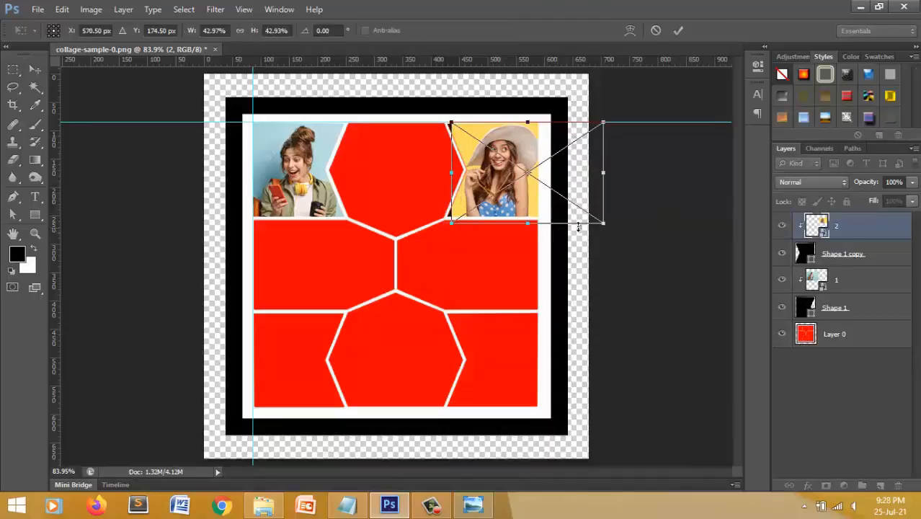
{"action": "left_click_drag", "start_coordinate": [602, 222], "coordinate": [592, 215]}
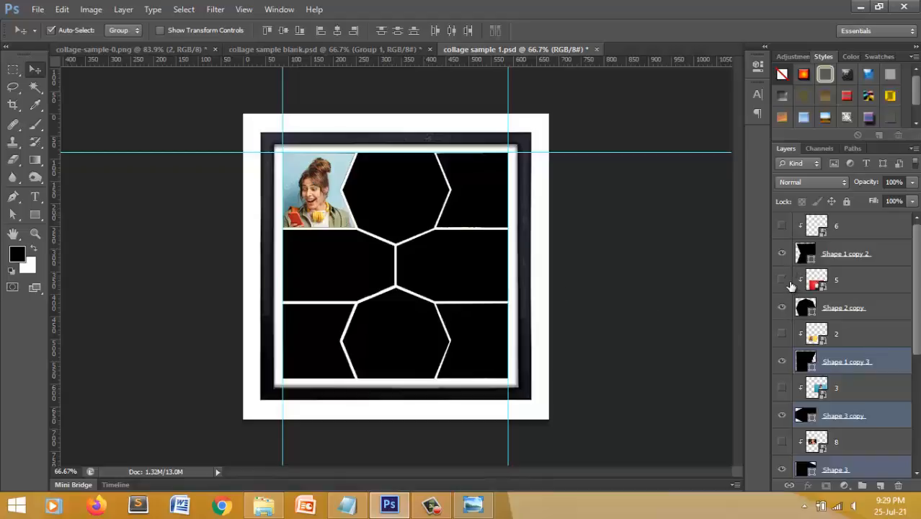
- Turn on the visibility of the clipped image layers 6, 5, 2, 3 and 8 in collage sample 1.psd
{"action": "left_click", "coordinate": [783, 227]}
{"action": "left_click_drag", "start_coordinate": [783, 281], "coordinate": [782, 442]}
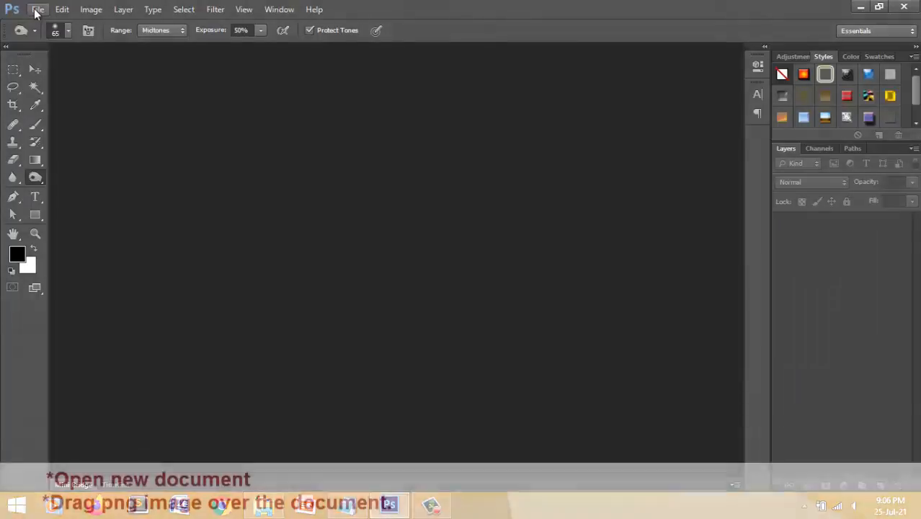
- Create a new white document and place man-image-png at 39 percent, centred horizontally with its base on the canvas's lower edge
{"action": "left_click", "coordinate": [37, 10]}
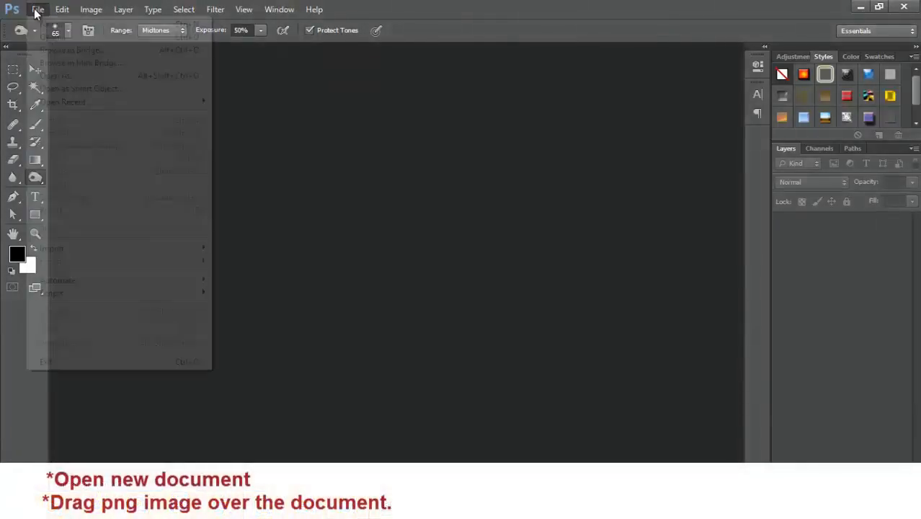
{"action": "left_click", "coordinate": [40, 26]}
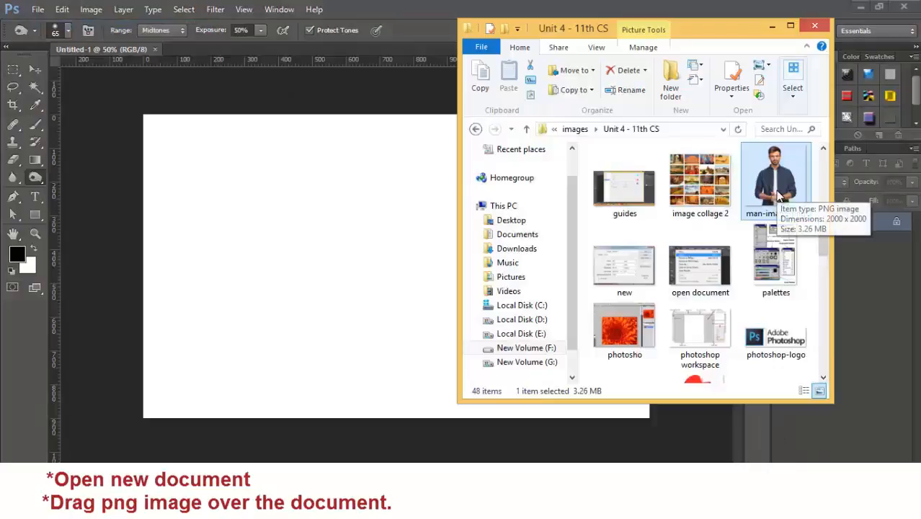
{"action": "left_click_drag", "start_coordinate": [778, 196], "coordinate": [395, 246]}
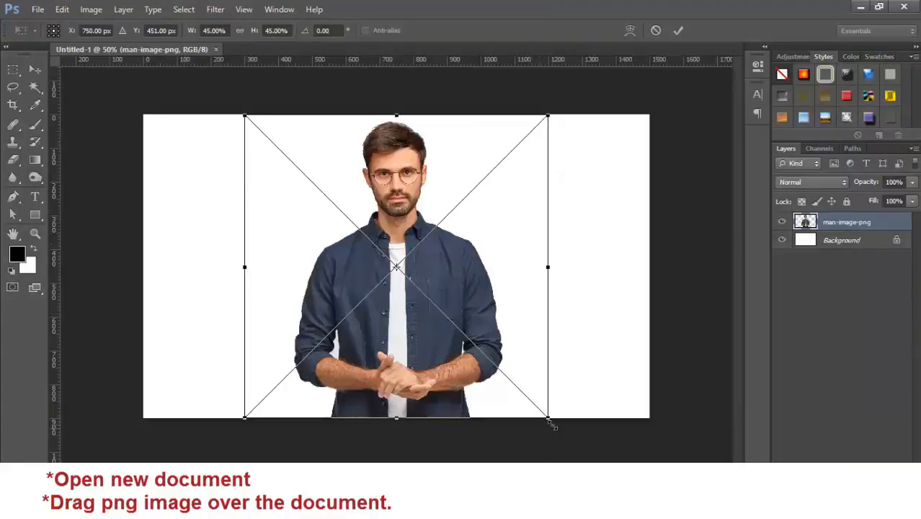
{"action": "left_click_drag", "start_coordinate": [552, 424], "coordinate": [528, 418]}
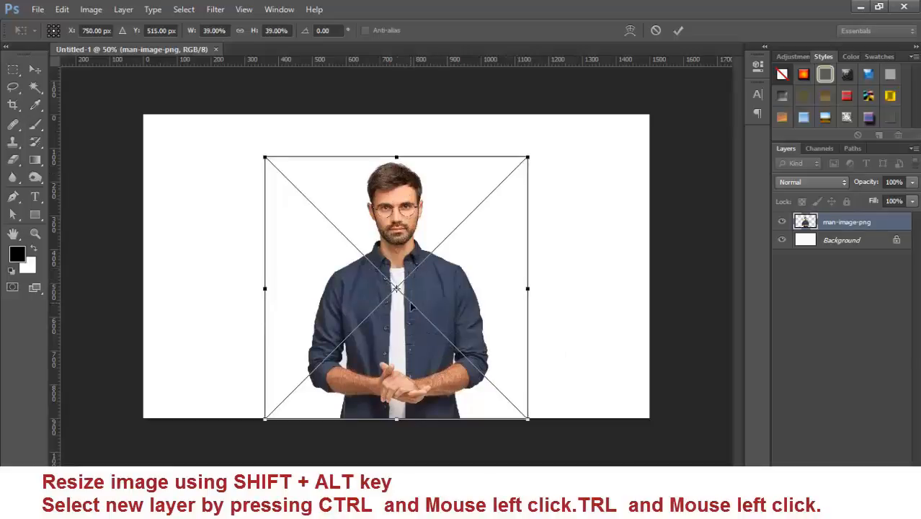
{"action": "key", "text": "o"}
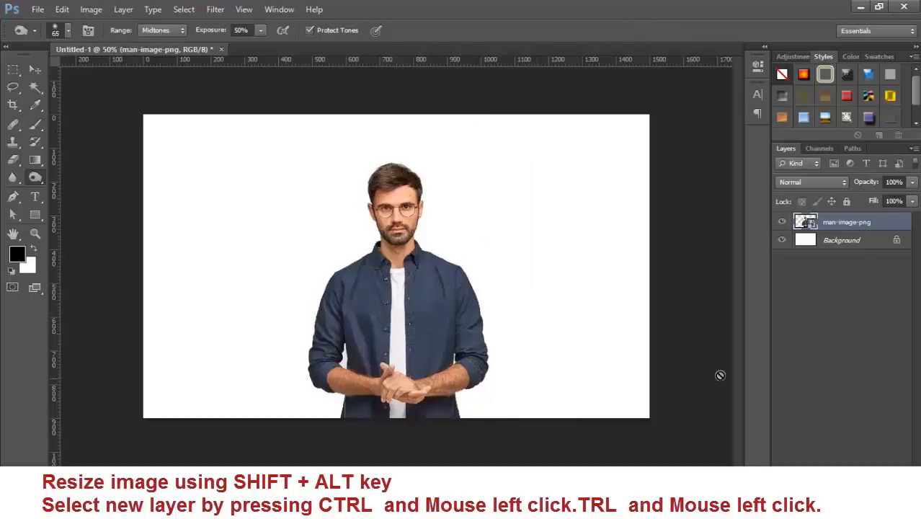
- Load the man layer's outline as a selection and expand it by 30 pixels
{"action": "left_click", "coordinate": [810, 225], "text": "ctrl"}
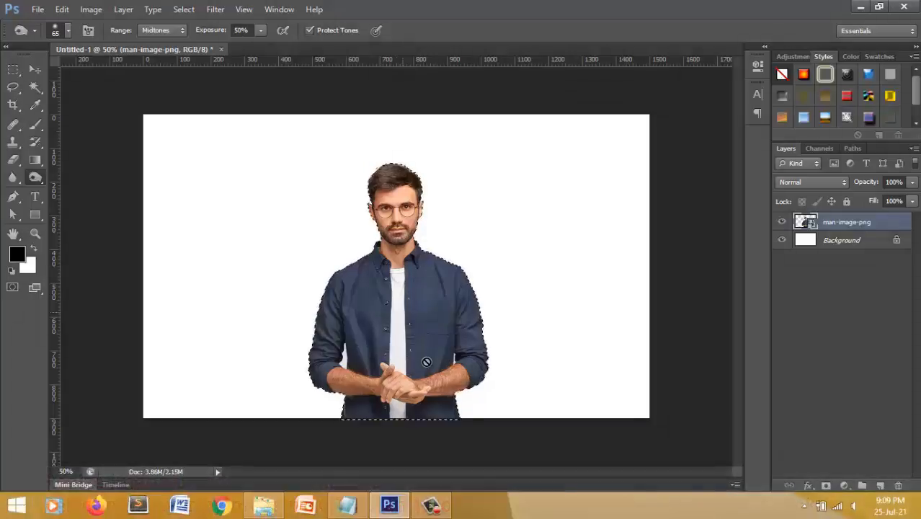
{"action": "left_click", "coordinate": [182, 10]}
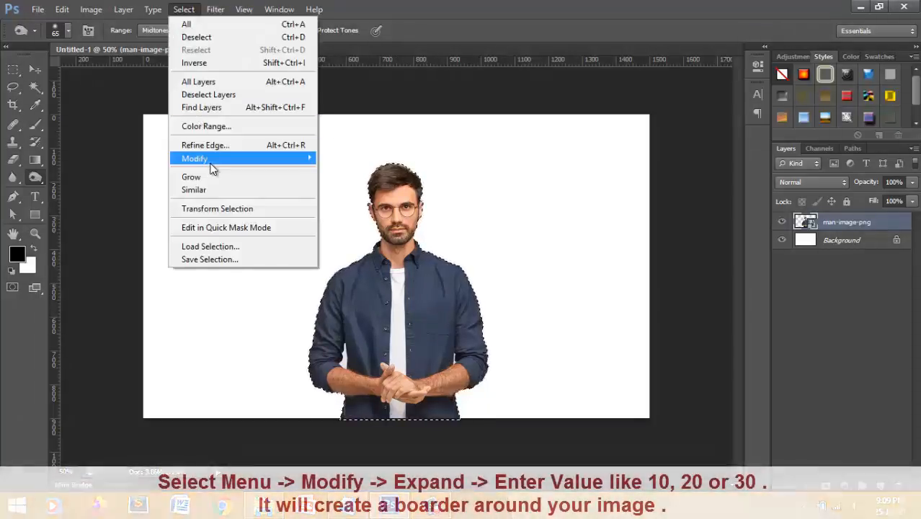
{"action": "mouse_move", "coordinate": [256, 162]}
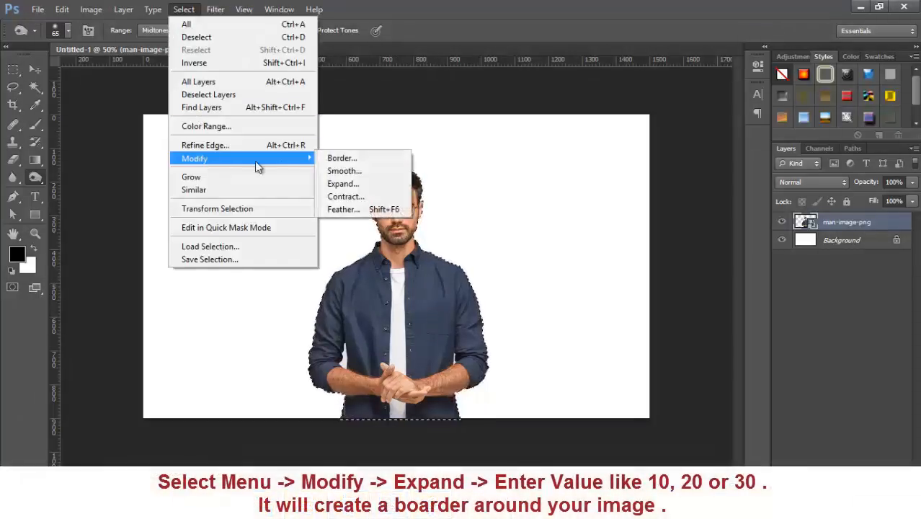
{"action": "left_click", "coordinate": [353, 191]}
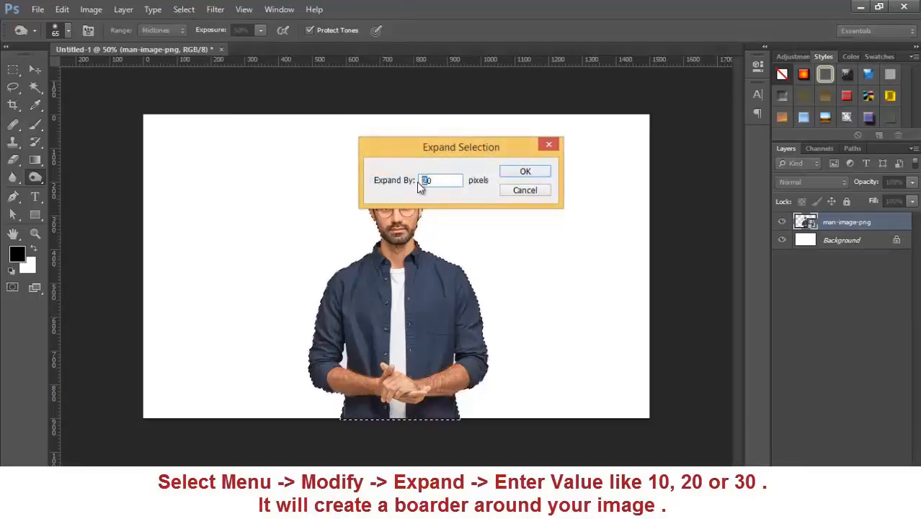
{"action": "type", "text": "30"}
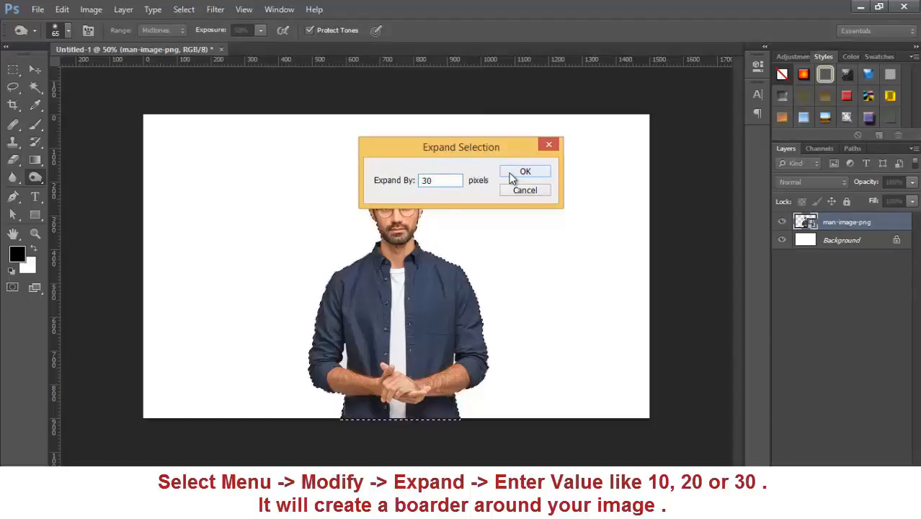
{"action": "left_click", "coordinate": [516, 175]}
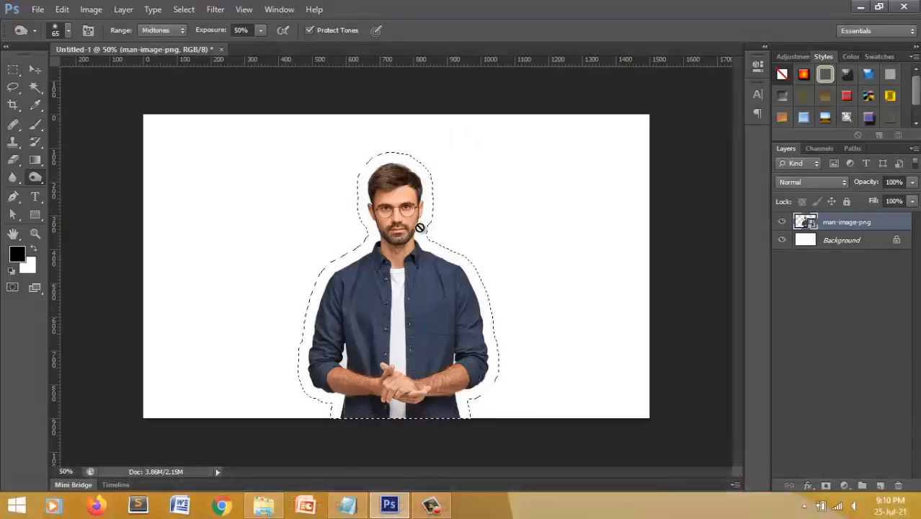
- Invert the selection and intersect it with a rectangular marquee drawn slightly inside the canvas edges
{"action": "left_click", "coordinate": [183, 9]}
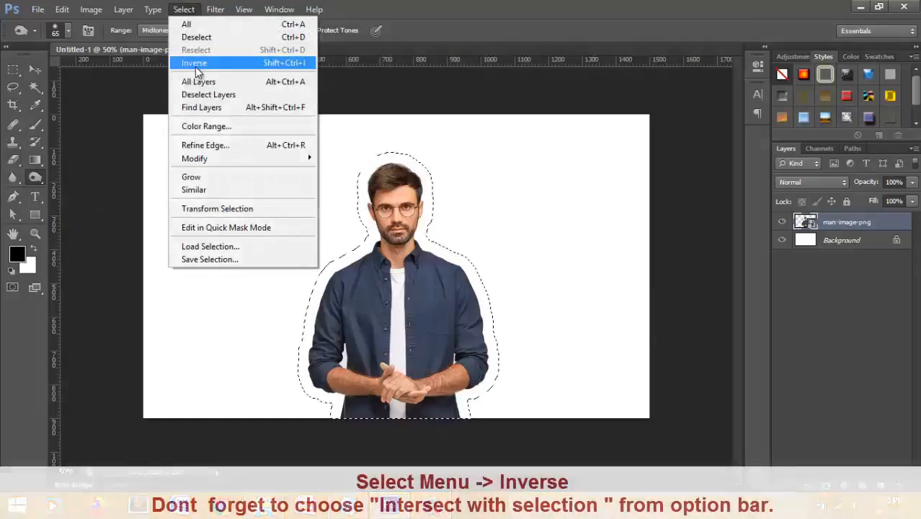
{"action": "left_click", "coordinate": [196, 63]}
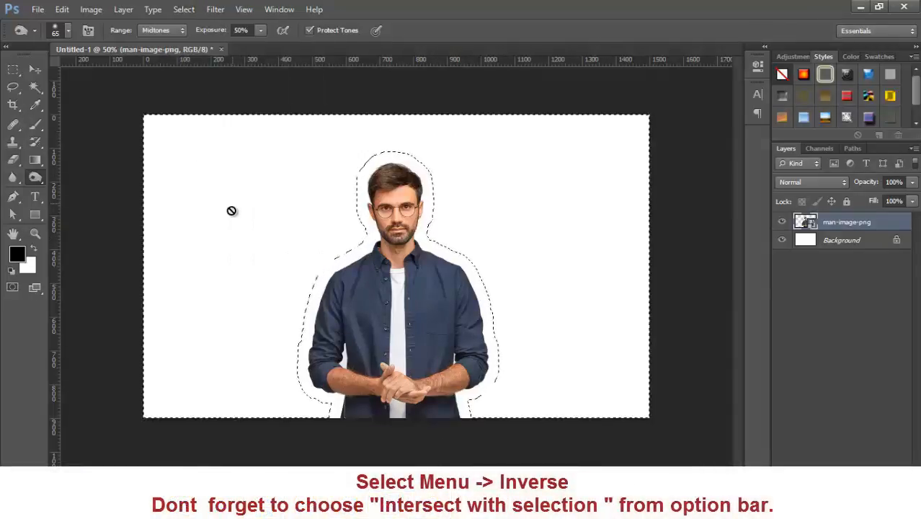
{"action": "left_click", "coordinate": [13, 70]}
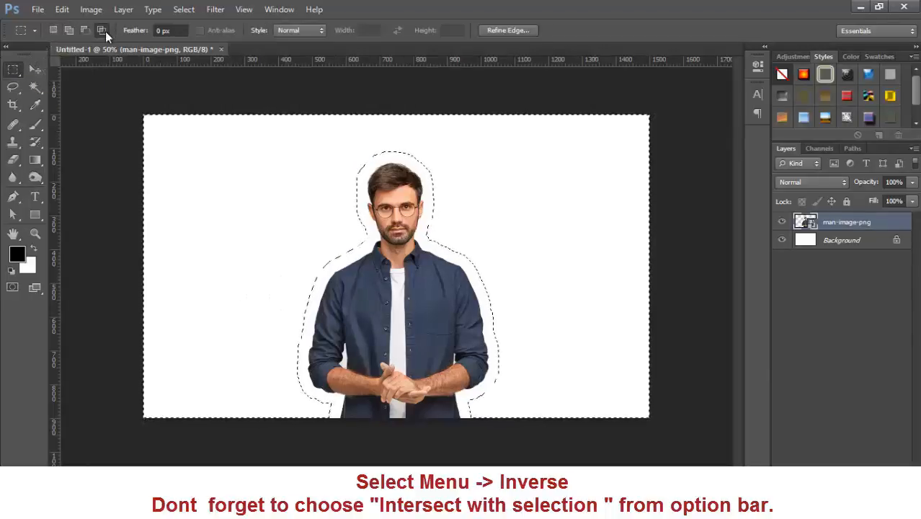
{"action": "left_click", "coordinate": [101, 31]}
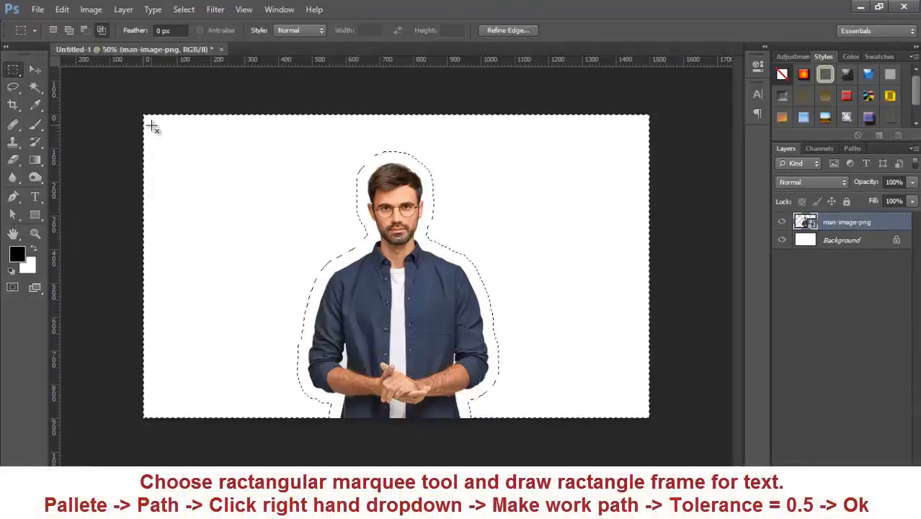
{"action": "left_click_drag", "start_coordinate": [153, 126], "coordinate": [639, 408]}
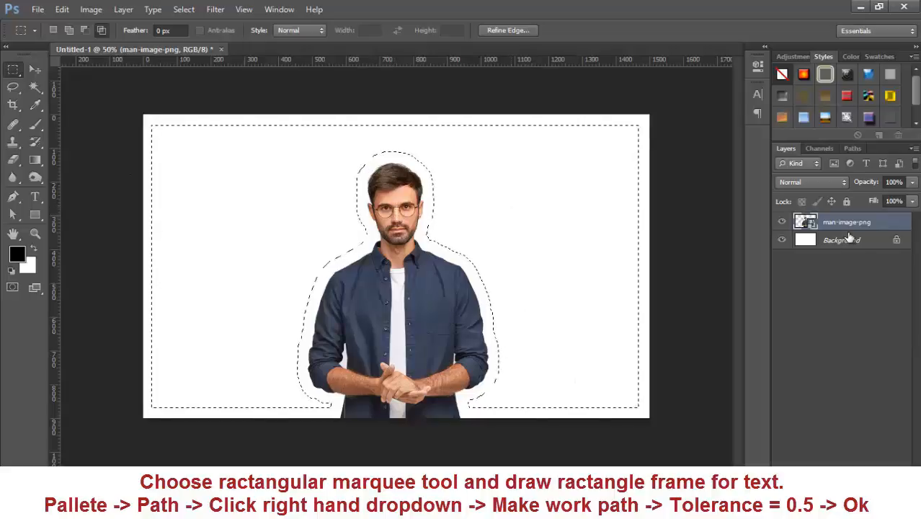
- Make a work path from the selection with a tolerance of 0.5 pixels
{"action": "left_click", "coordinate": [851, 149]}
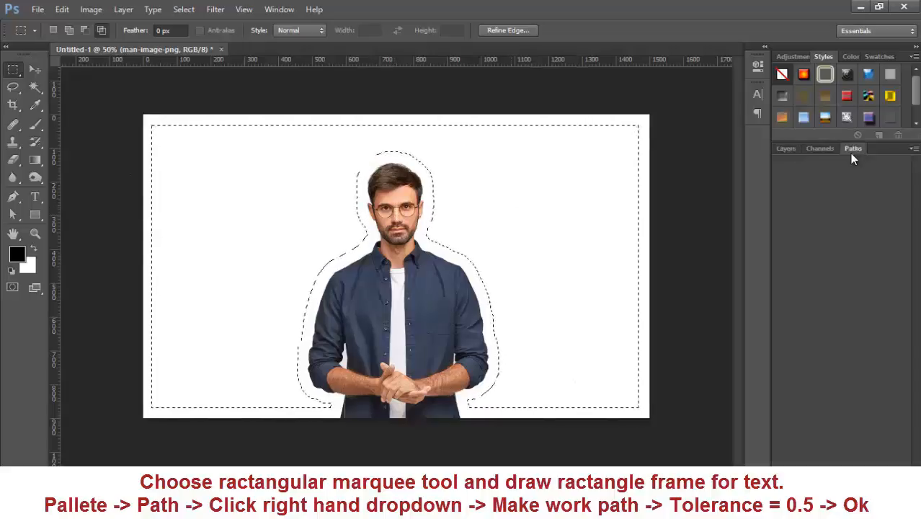
{"action": "left_click", "coordinate": [280, 10]}
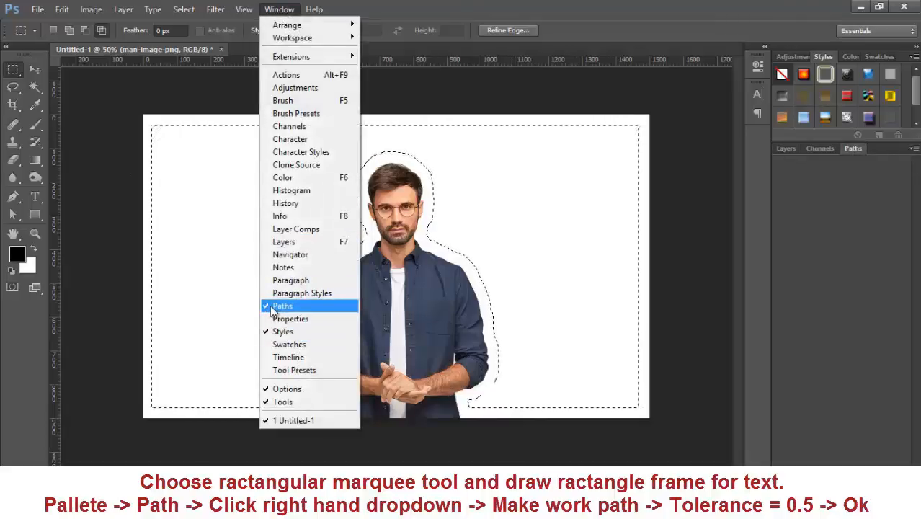
{"action": "left_click", "coordinate": [850, 149]}
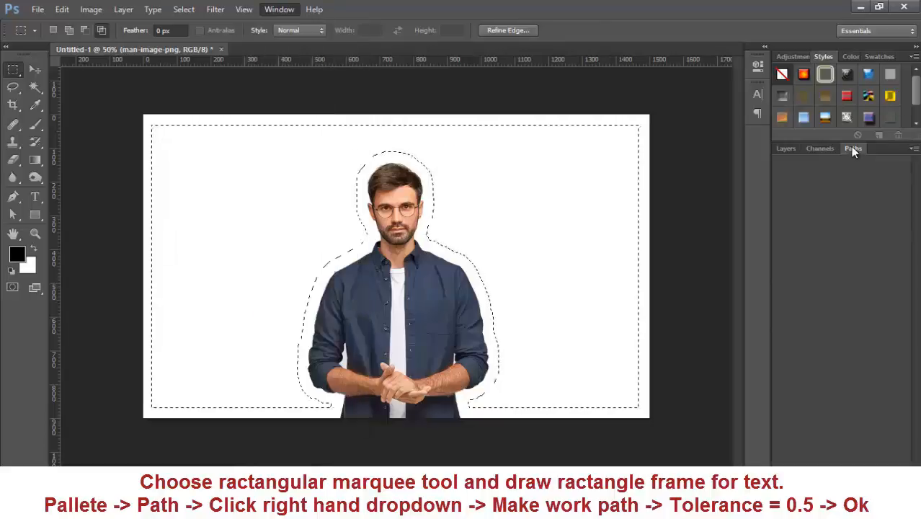
{"action": "left_click", "coordinate": [913, 149]}
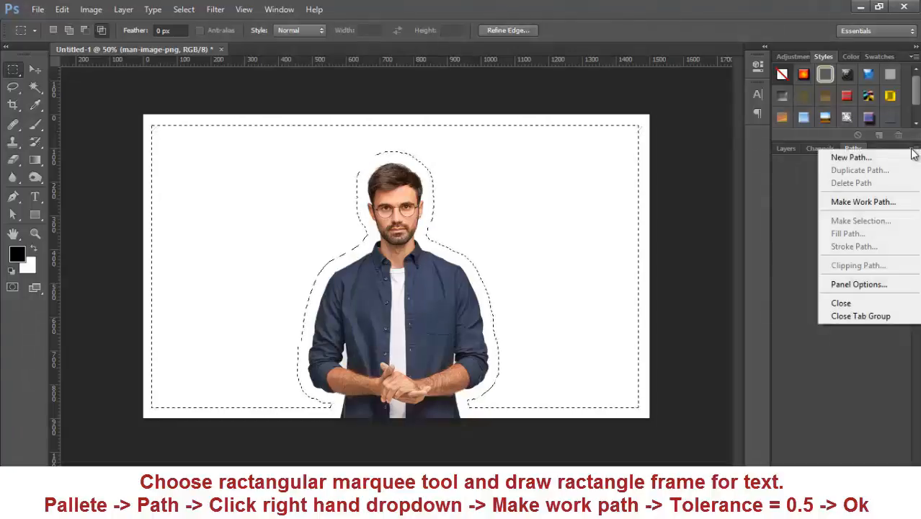
{"action": "left_click", "coordinate": [866, 201]}
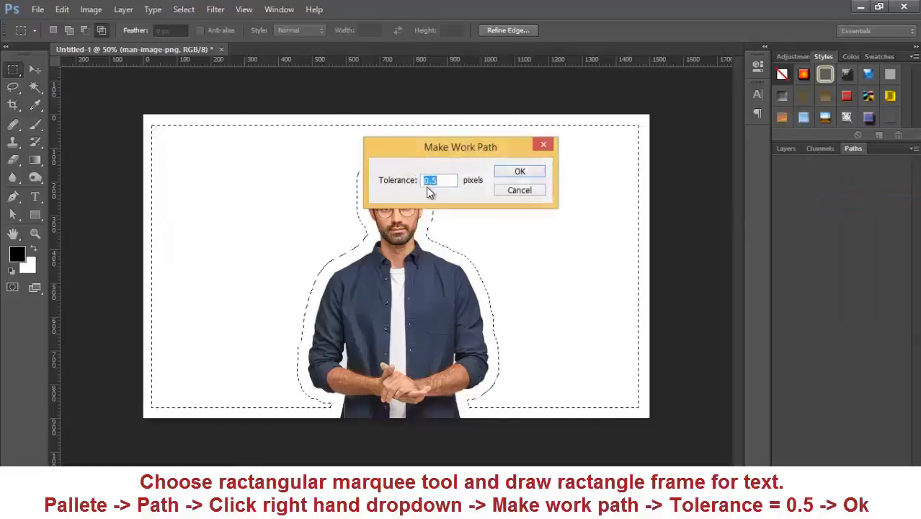
{"action": "left_click", "coordinate": [519, 172]}
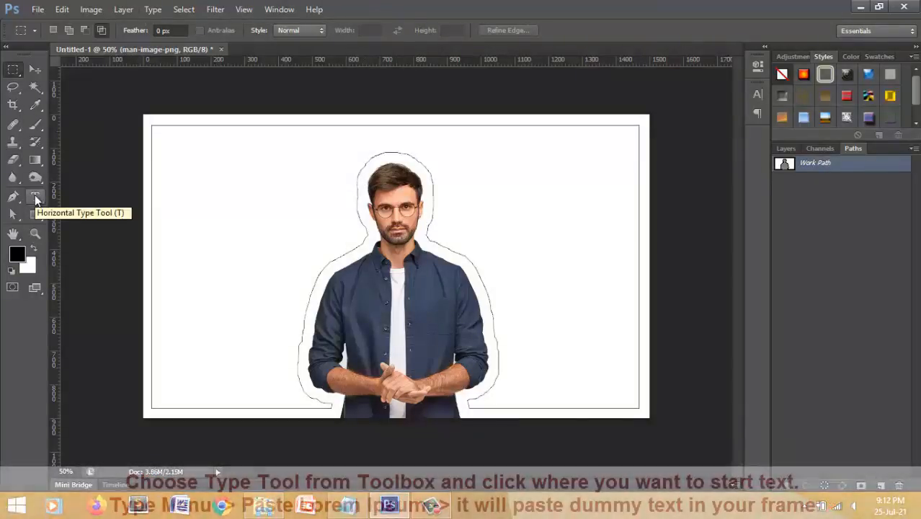
- Start horizontal text inside the work path and paste Lorem Ipsum twice to fill the frame around the man
{"action": "left_click", "coordinate": [34, 194]}
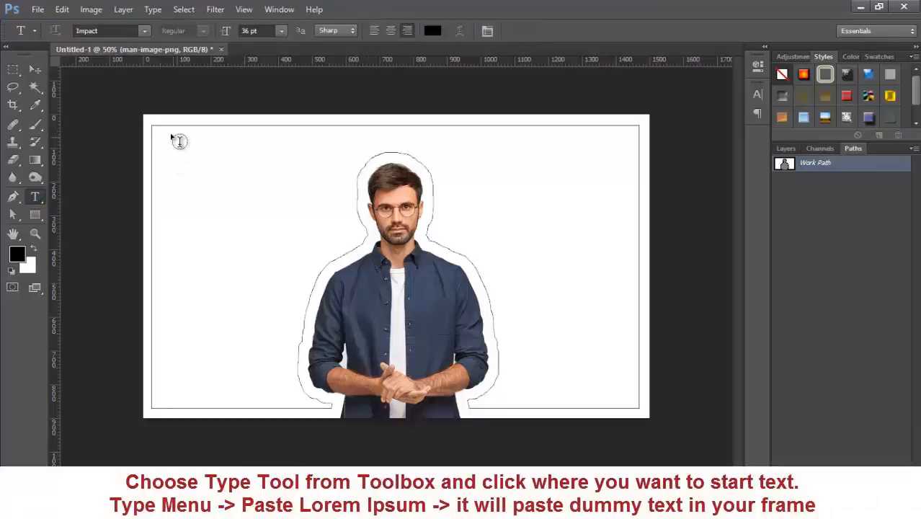
{"action": "left_click", "coordinate": [168, 133]}
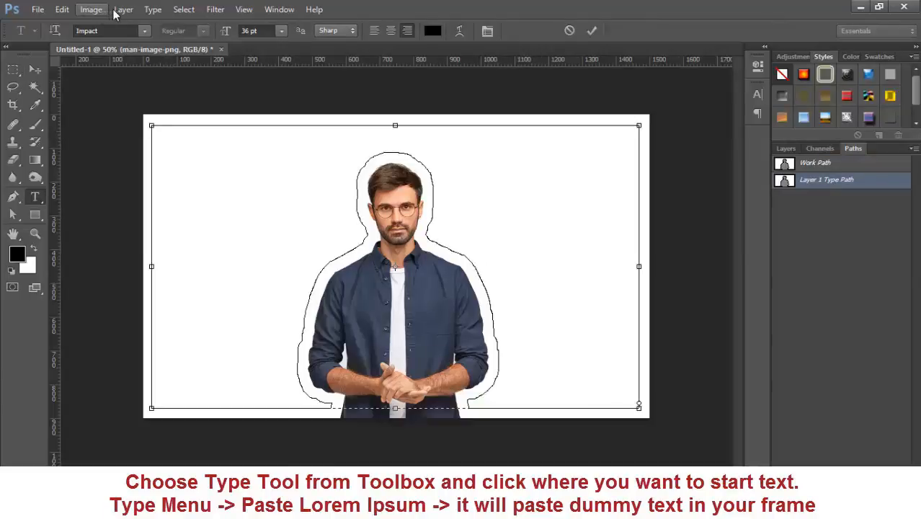
{"action": "left_click", "coordinate": [152, 10]}
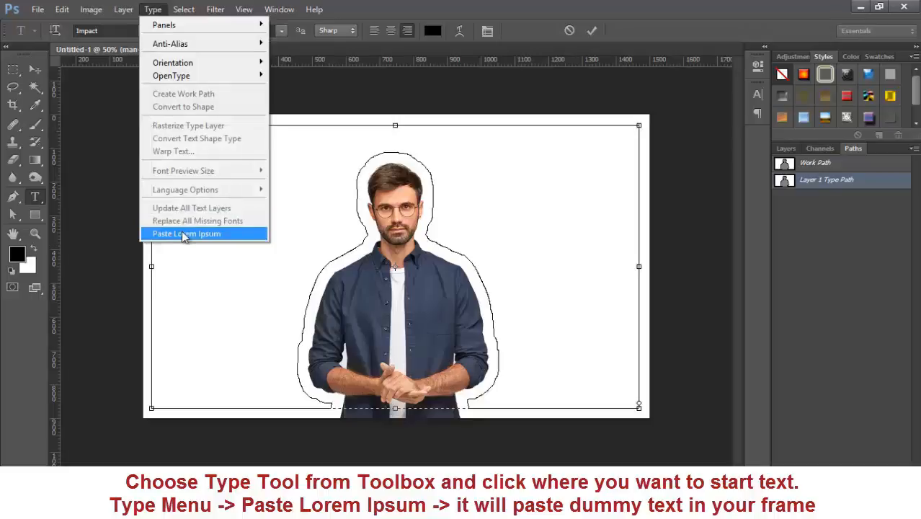
{"action": "left_click", "coordinate": [184, 236]}
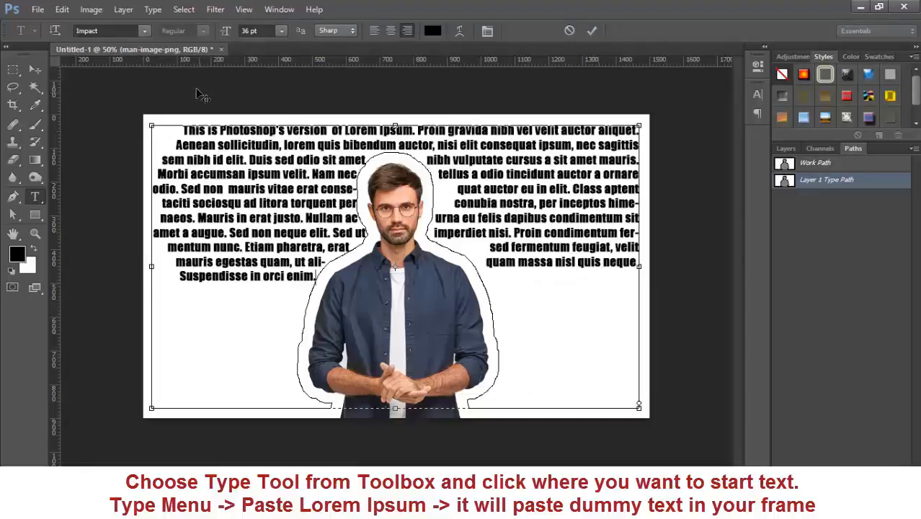
{"action": "left_click", "coordinate": [152, 10]}
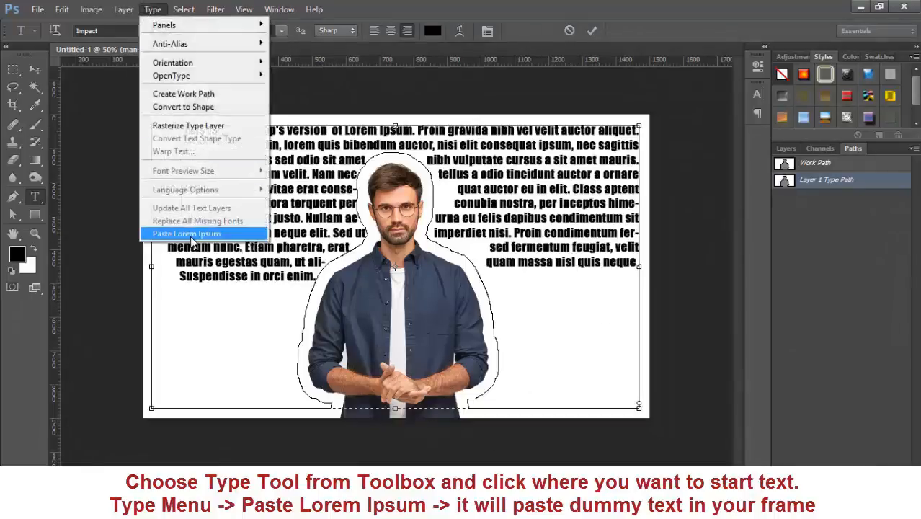
{"action": "left_click", "coordinate": [188, 235]}
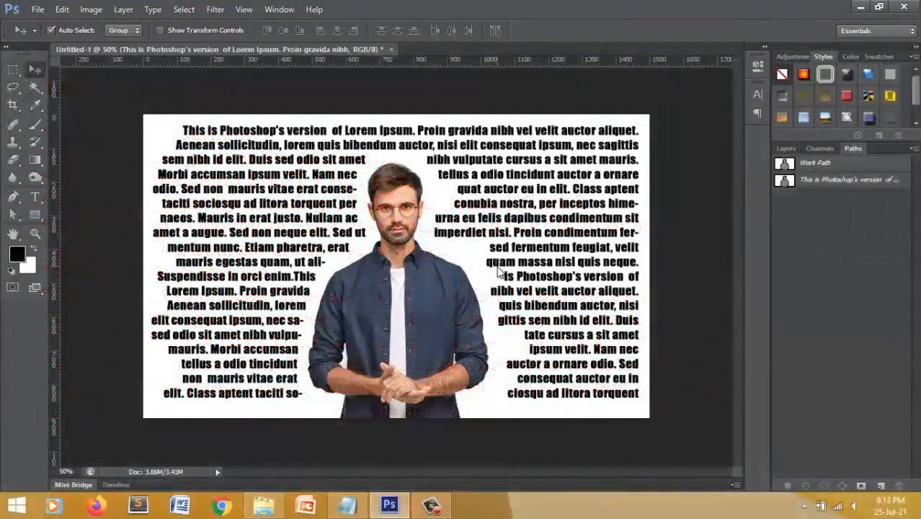
- Save the text-wrapped image for web as PNG-24 with transparency at 1500 by 900 px
{"action": "key", "text": "ctrl+alt+shift+s"}
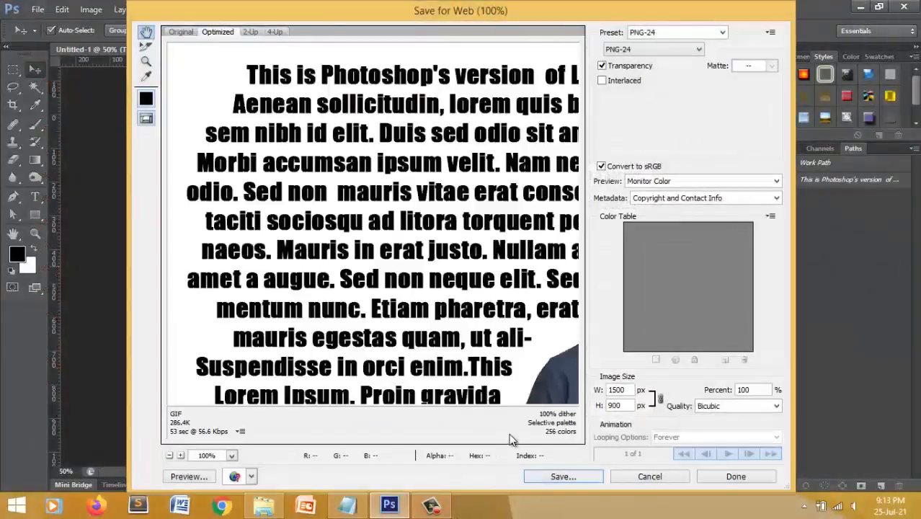
{"action": "left_click", "coordinate": [560, 476]}
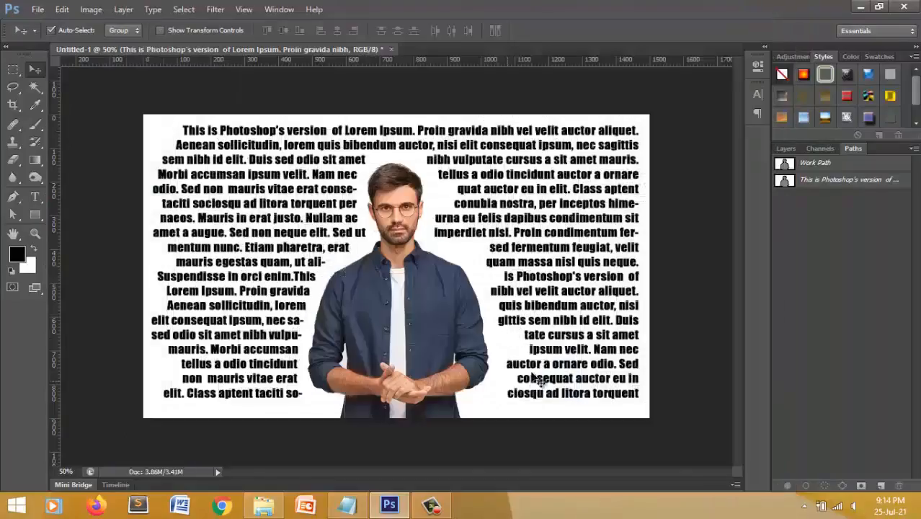
- Hide the white Background layer behind the man and wrapped text, and open the Save for Web export
{"action": "left_click", "coordinate": [787, 148]}
{"action": "left_click", "coordinate": [782, 259]}
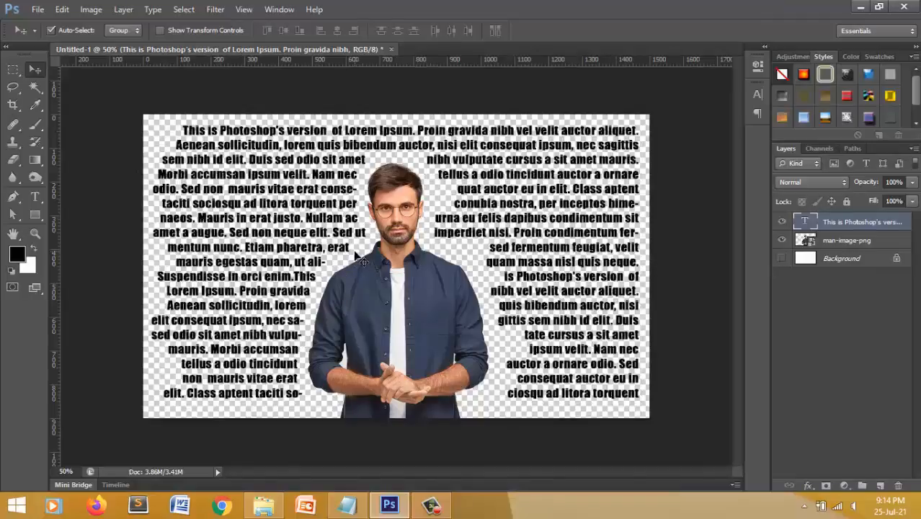
{"action": "key", "text": "ctrl+alt+shift+s"}
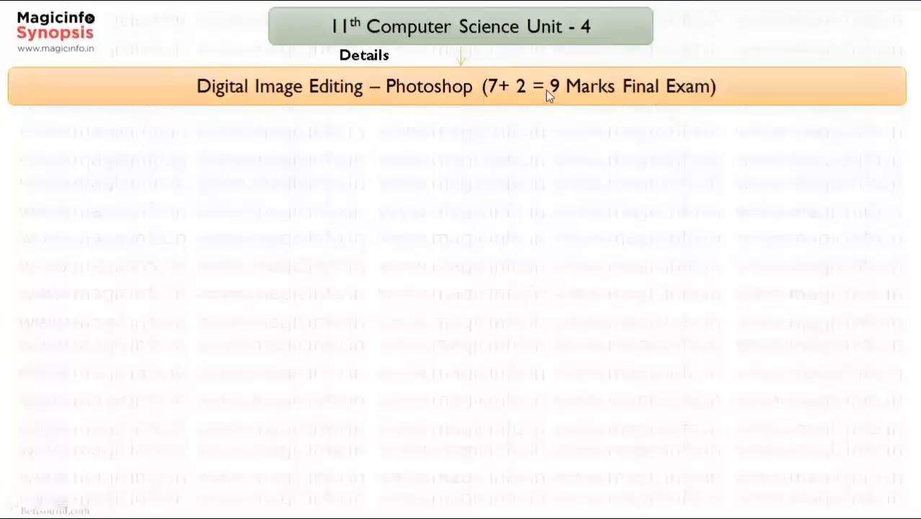
{"action": "left_click", "coordinate": [58, 192]}
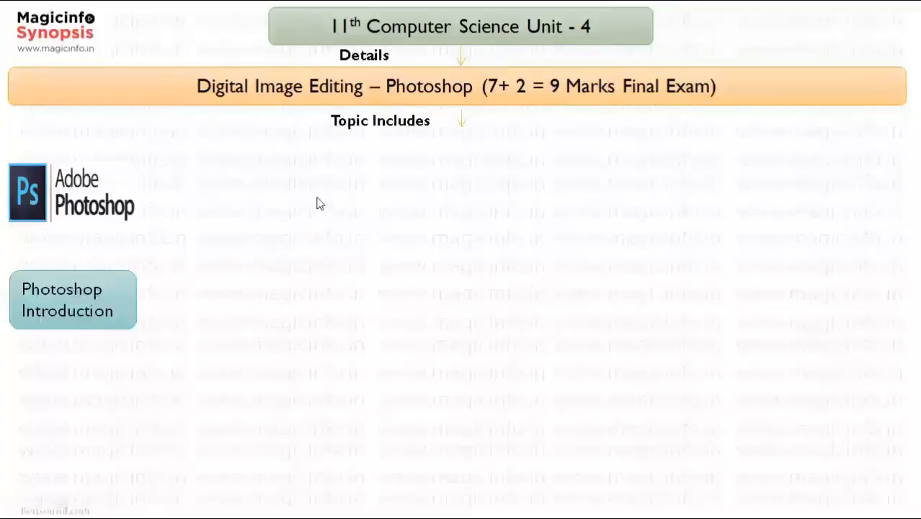
{"action": "left_click", "coordinate": [50, 295]}
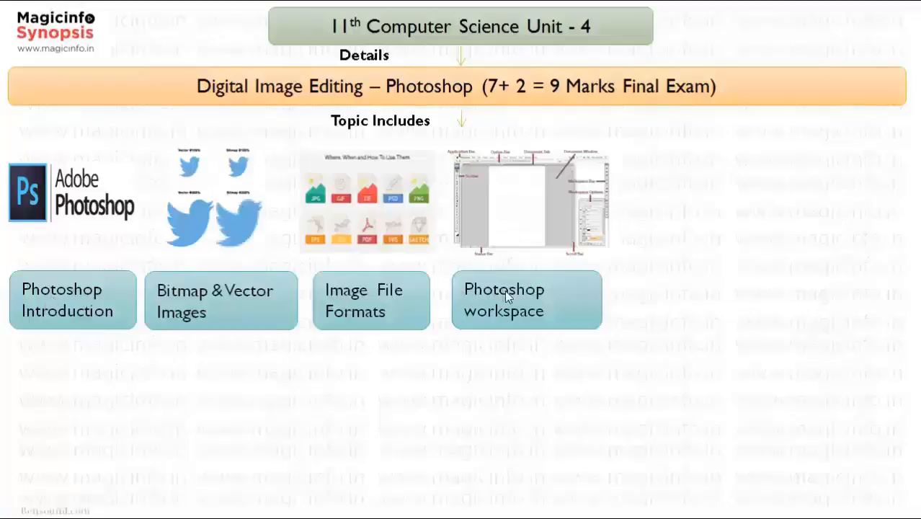
{"action": "left_click", "coordinate": [517, 324]}
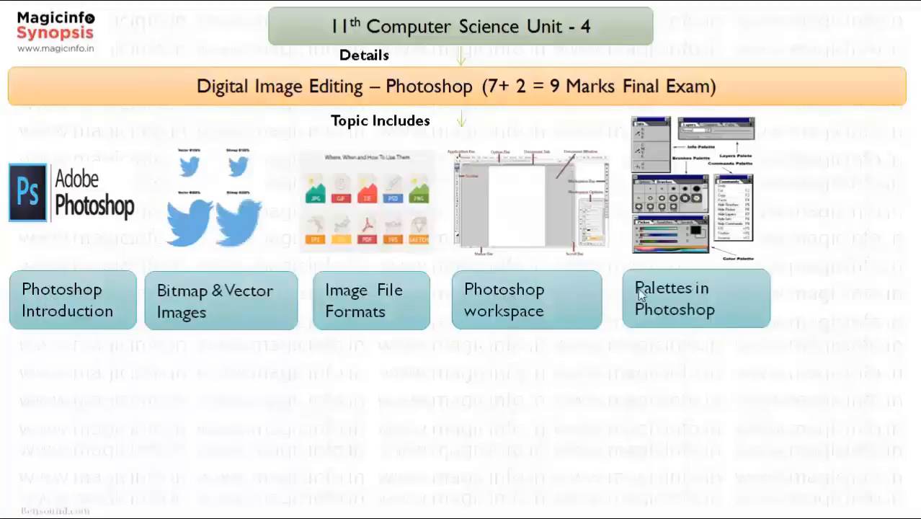
{"action": "left_click", "coordinate": [670, 321]}
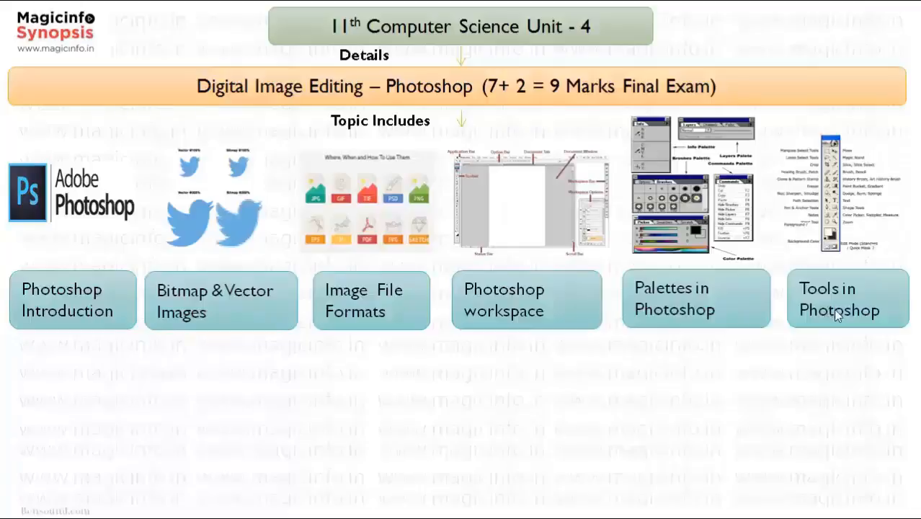
{"action": "left_click", "coordinate": [836, 312]}
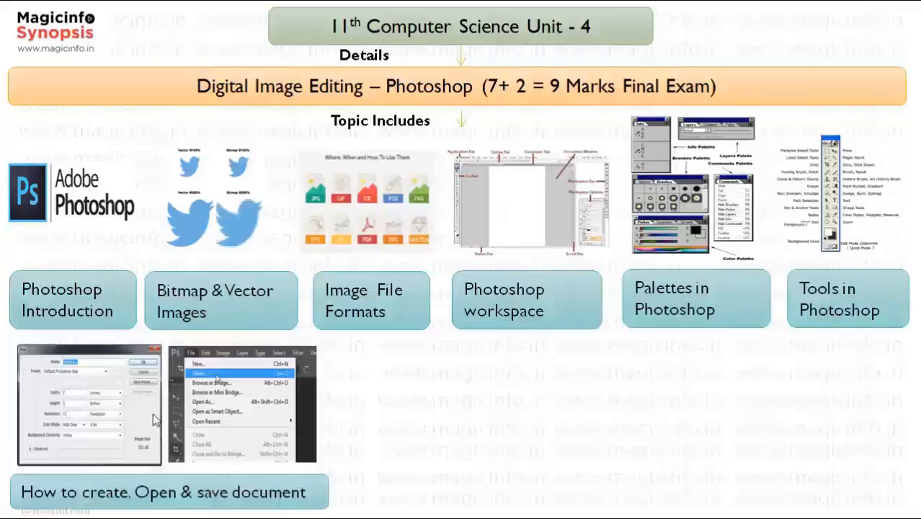